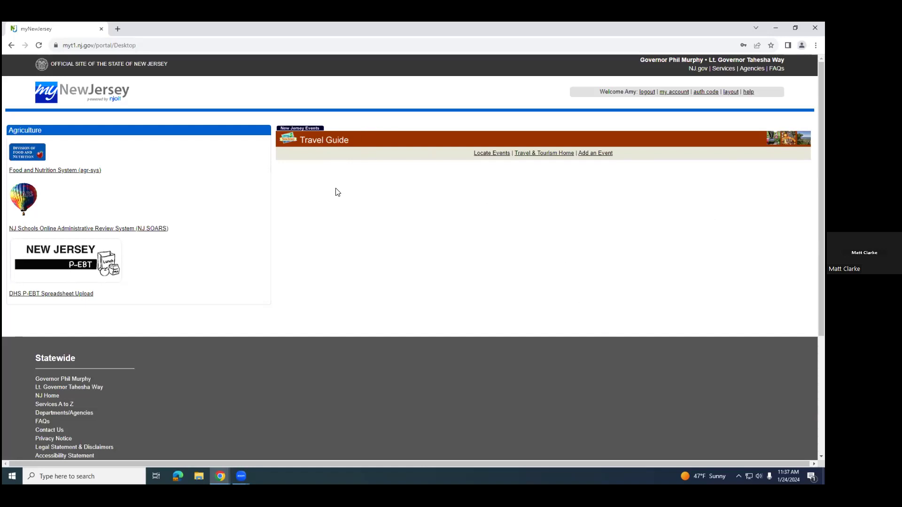
Step: Try to open the Food and Nutrition System (agr-sys), close its tab and log out of the portal
click(64, 170)
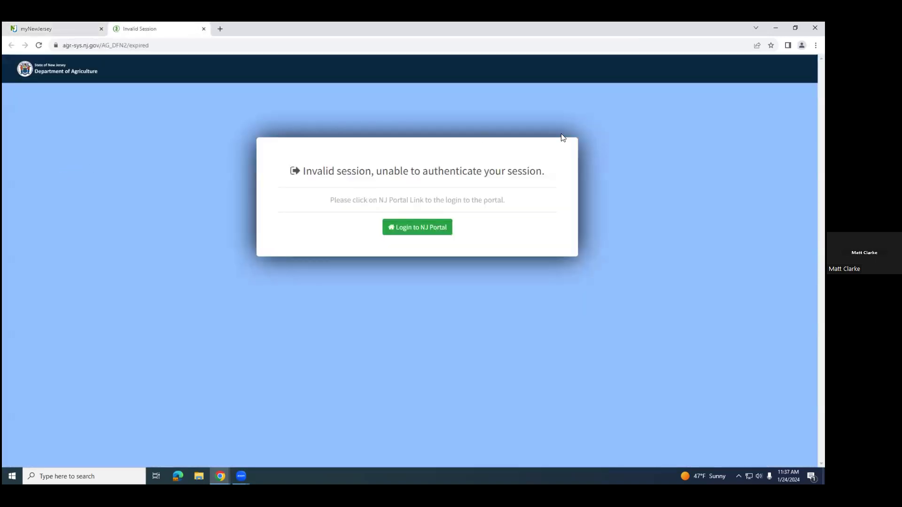
click(203, 29)
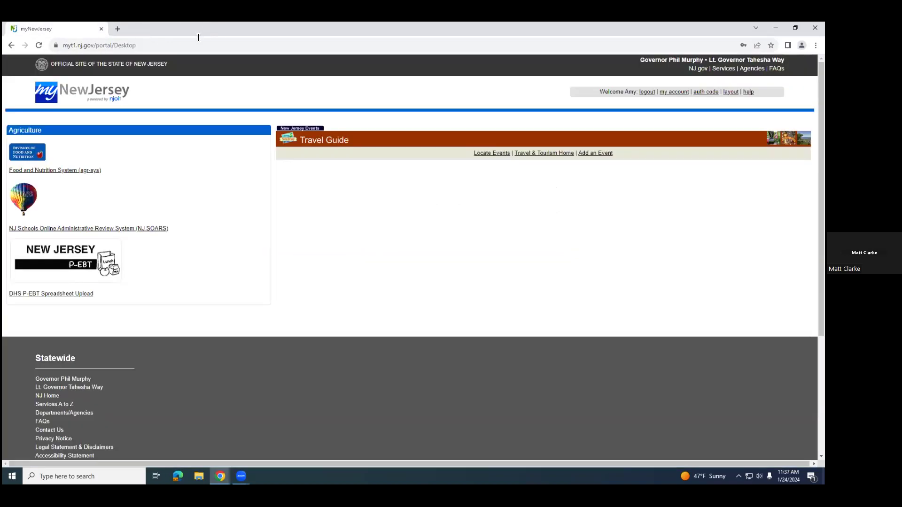
click(647, 92)
Step: Log in to myNewJersey with the login ID and account password, and dismiss the browser's offer to save the password
click(264, 179)
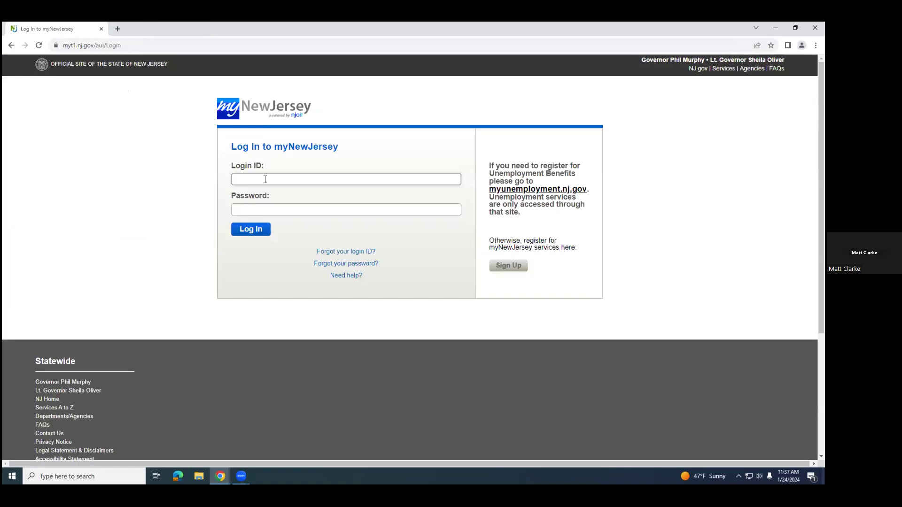
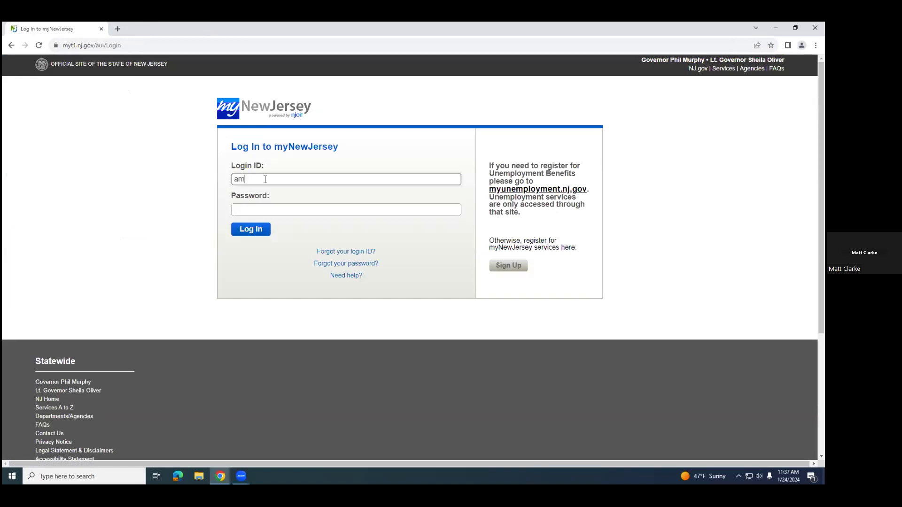
key(Tab)
text(••••••••)
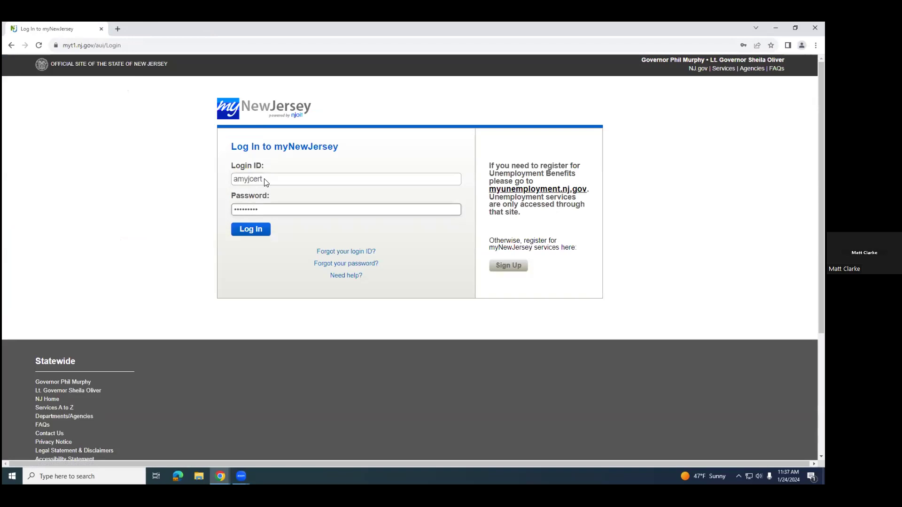
key(Return)
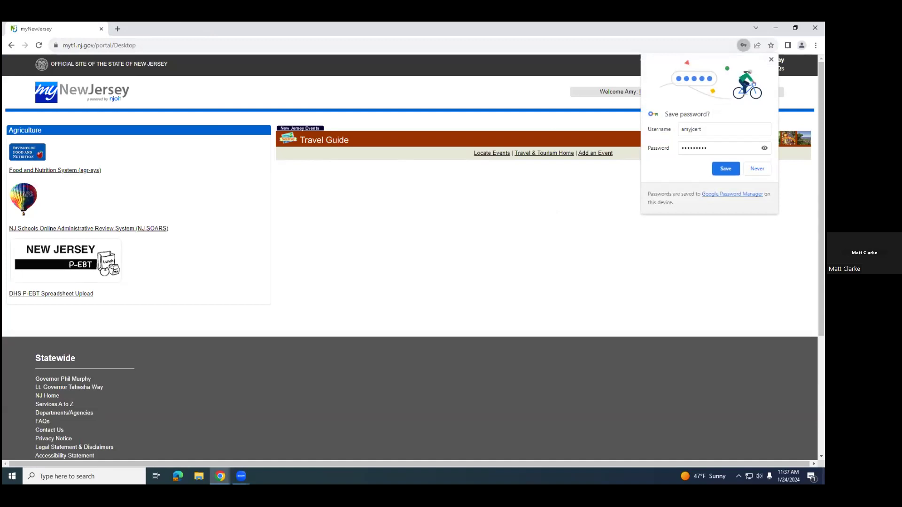
click(548, 184)
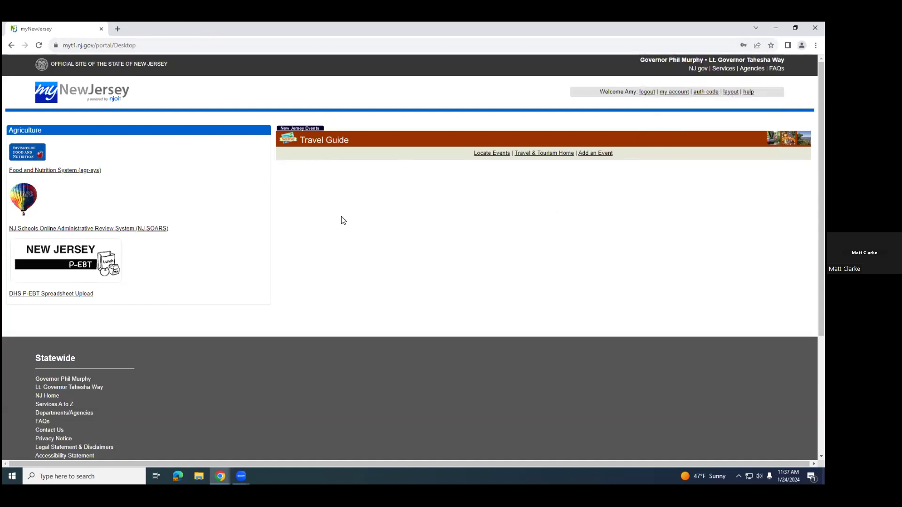
Step: Open the Food and Nutrition System and launch ECAS, the Electronic Contract Approval System
click(53, 171)
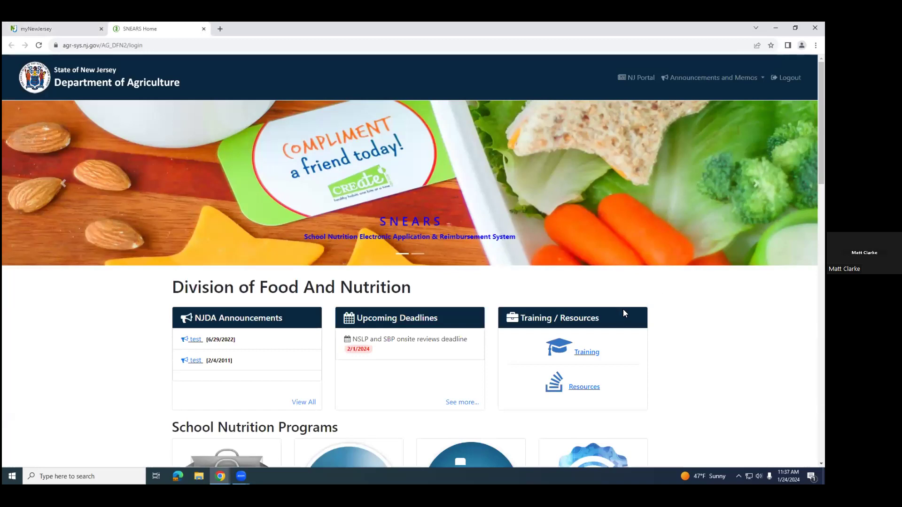
scroll(623, 309, down, 3)
scroll(642, 314, down, 5)
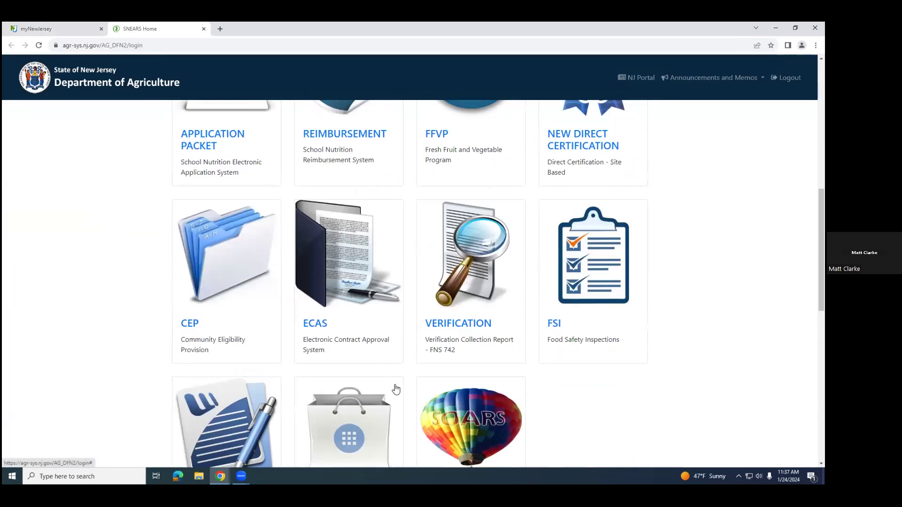
click(324, 331)
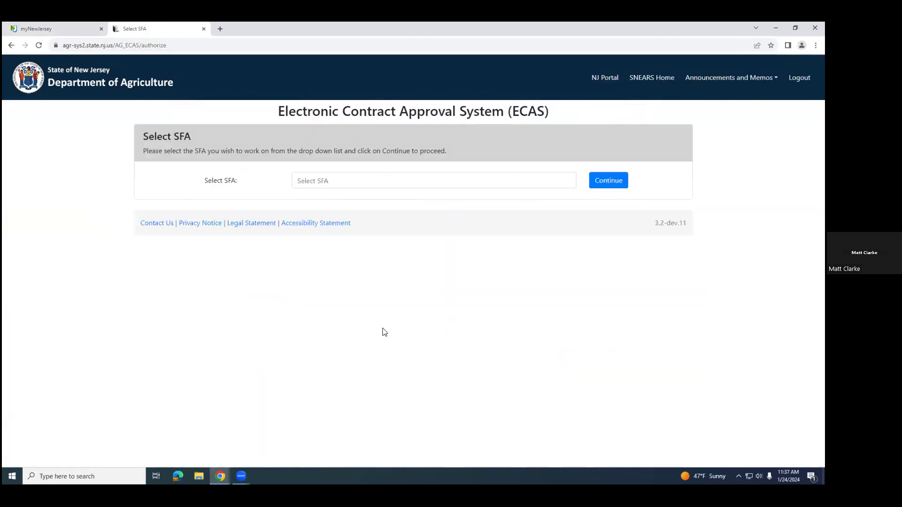
Step: Select the Any State Board of Education SFA in Bergen and continue to its contracts
click(566, 185)
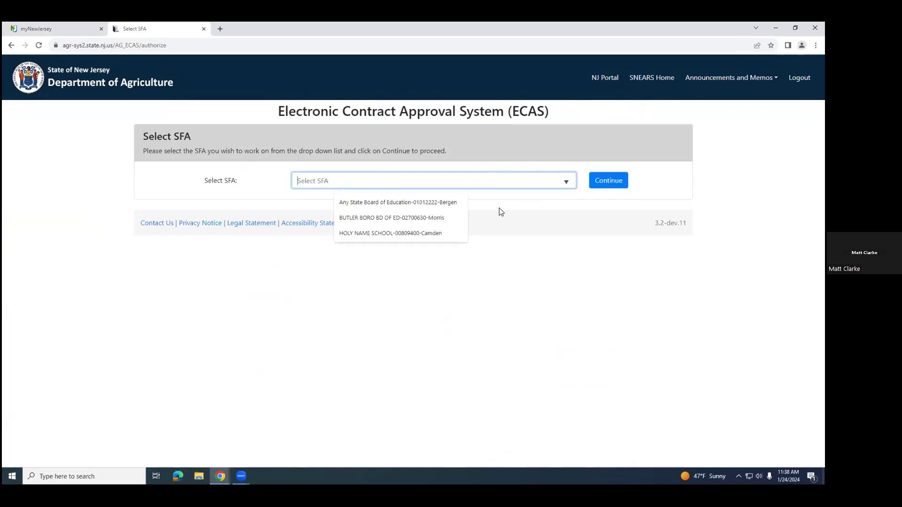
click(384, 203)
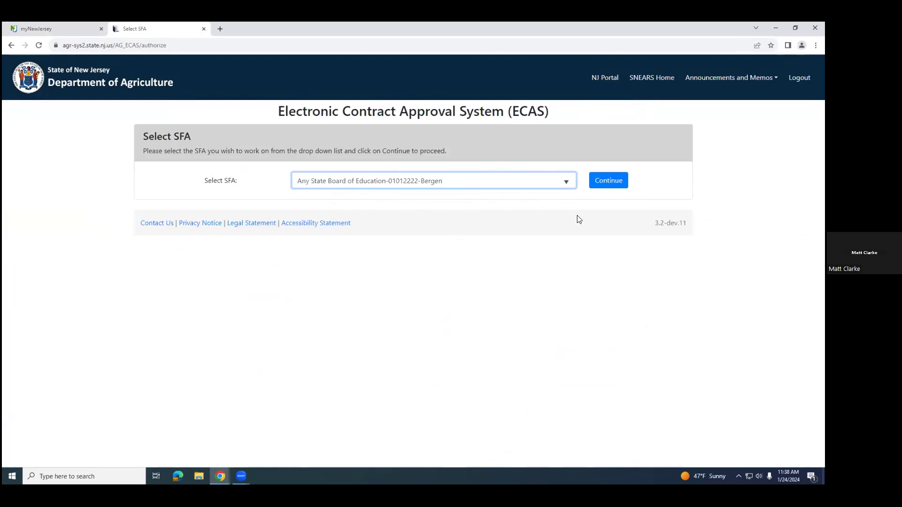
click(619, 185)
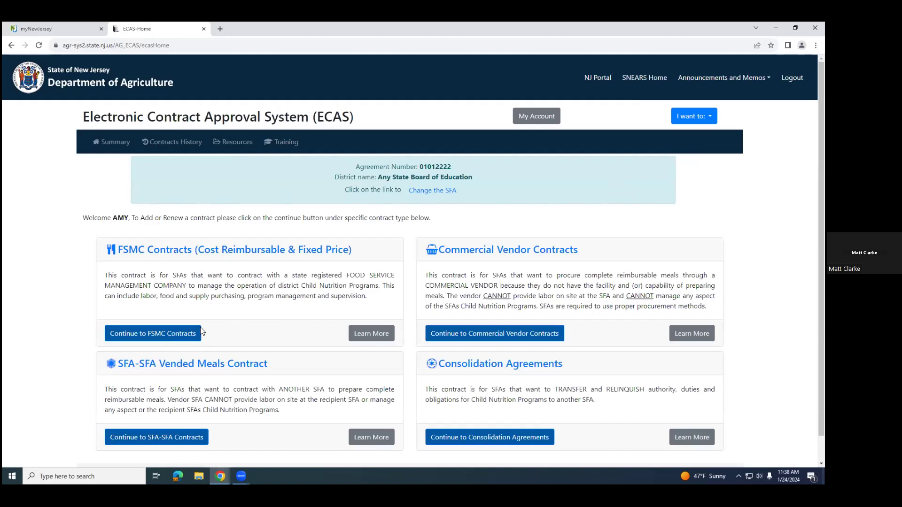
Step: Open the FSMC contracts and add a new procurement with the Cost Reimbursable contract type
click(172, 335)
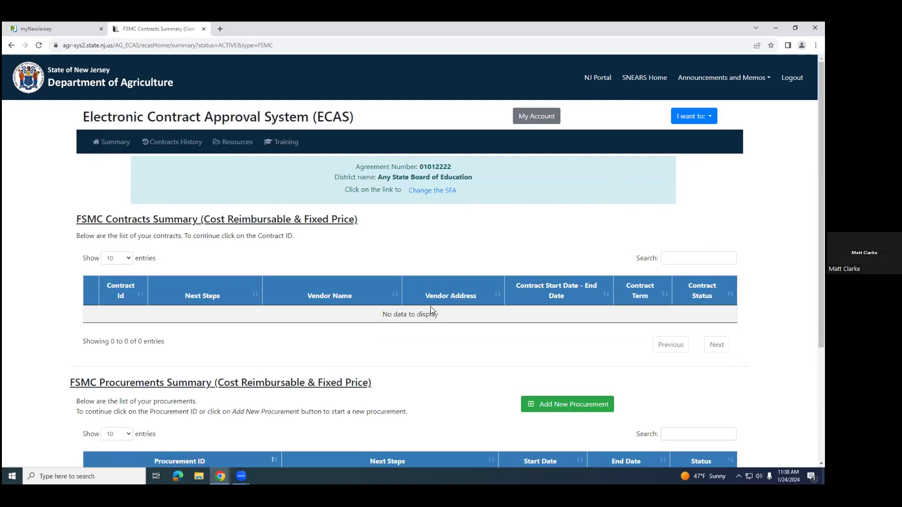
scroll(419, 293, down, 1)
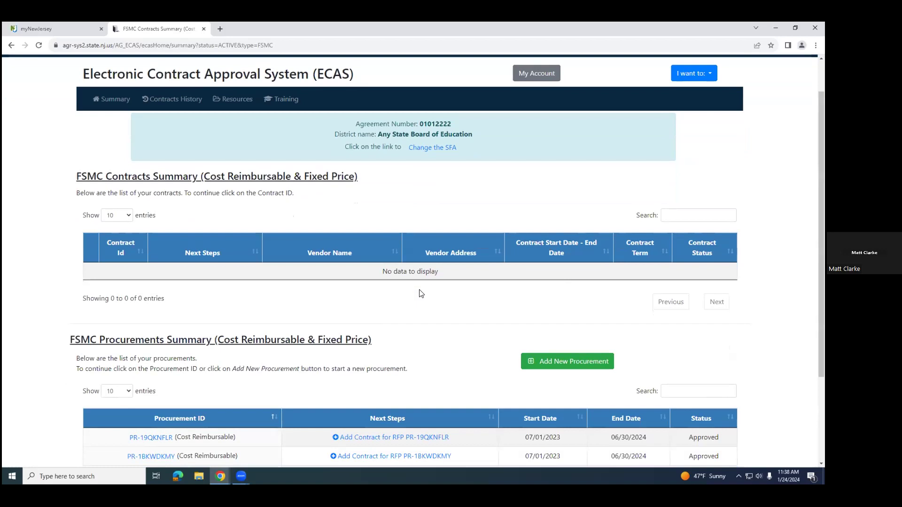
scroll(421, 293, down, 3)
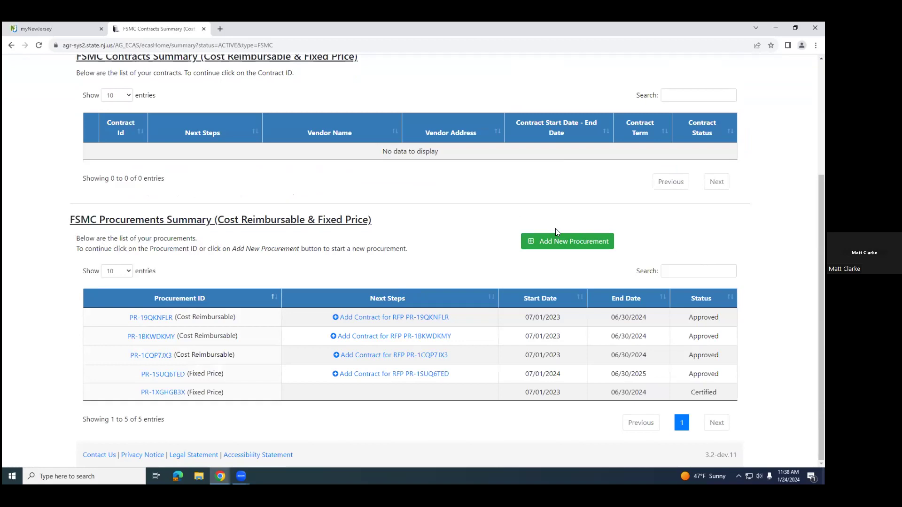
click(555, 240)
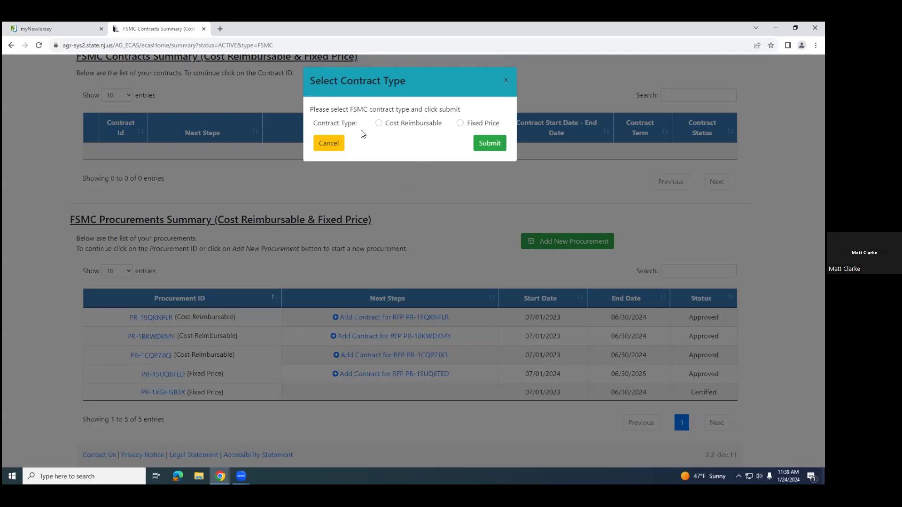
click(386, 126)
click(489, 146)
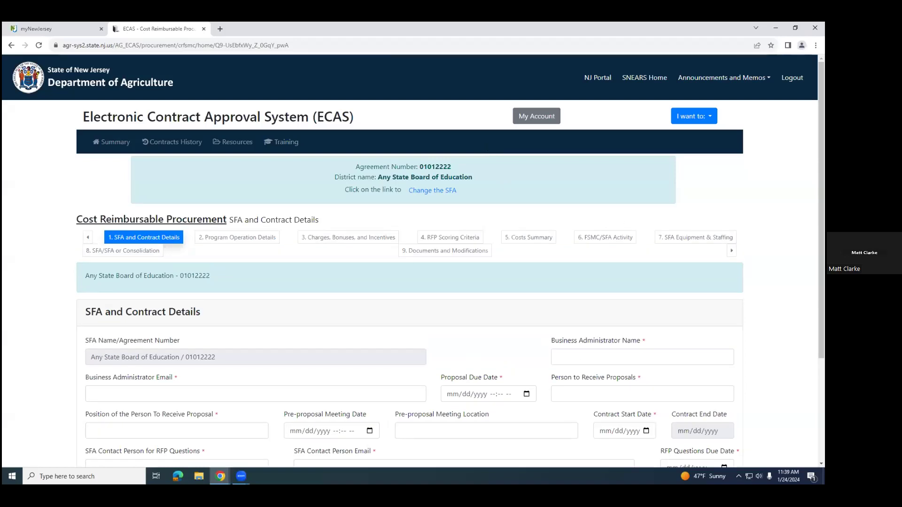
Step: Fill in the business administrator's name and email in SFA and Contract Details using the saved entries
scroll(413, 261, down, 3)
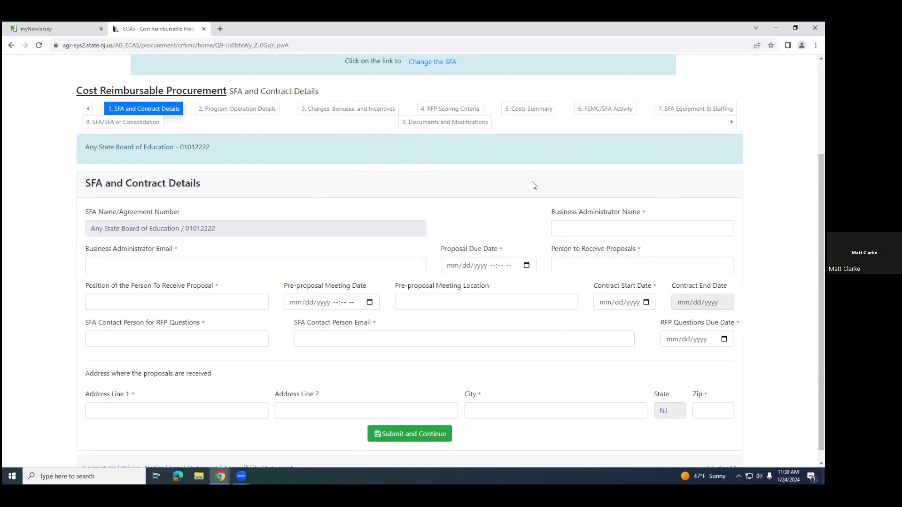
click(623, 226)
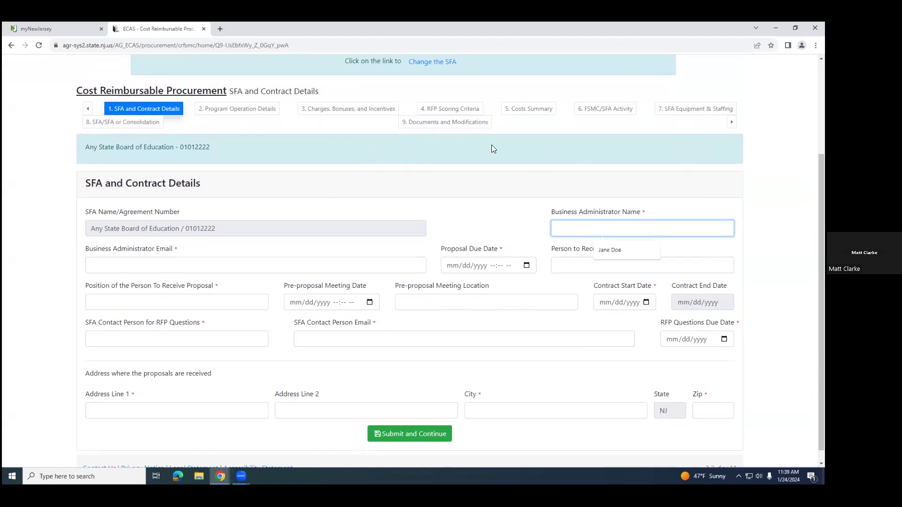
click(613, 250)
click(173, 265)
click(157, 287)
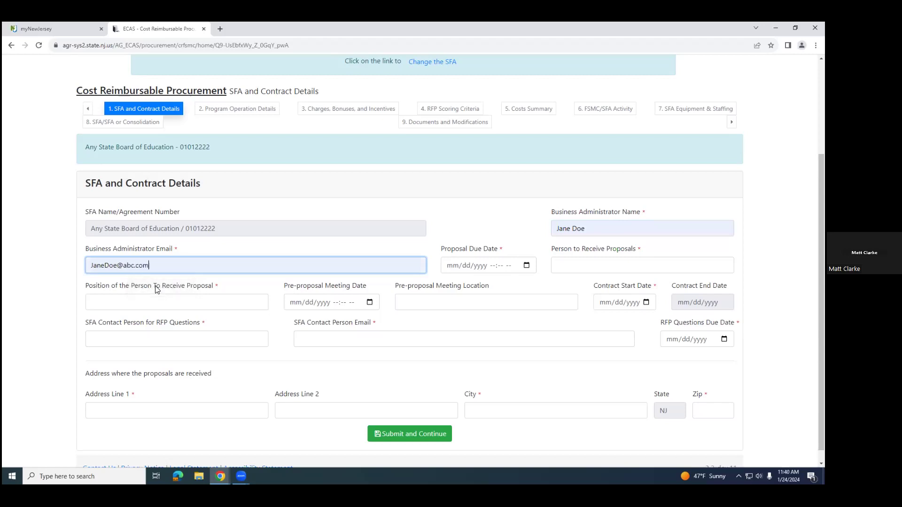
Step: Set the Proposal Due Date to 03/29/2024 04:40 AM
click(526, 266)
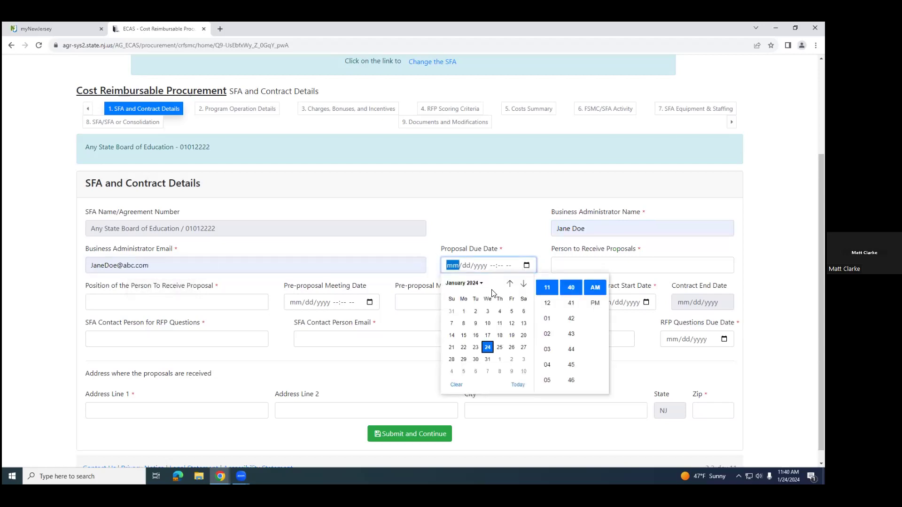
click(523, 284)
click(523, 284)
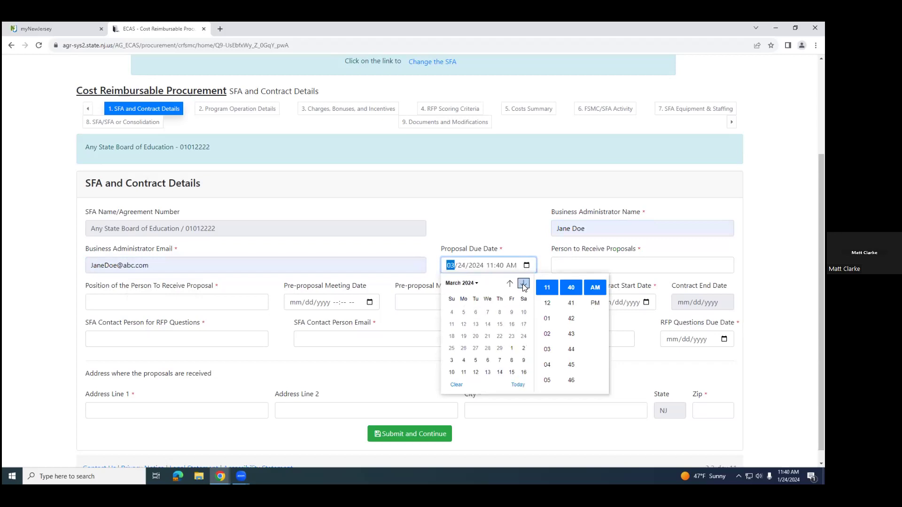
click(513, 360)
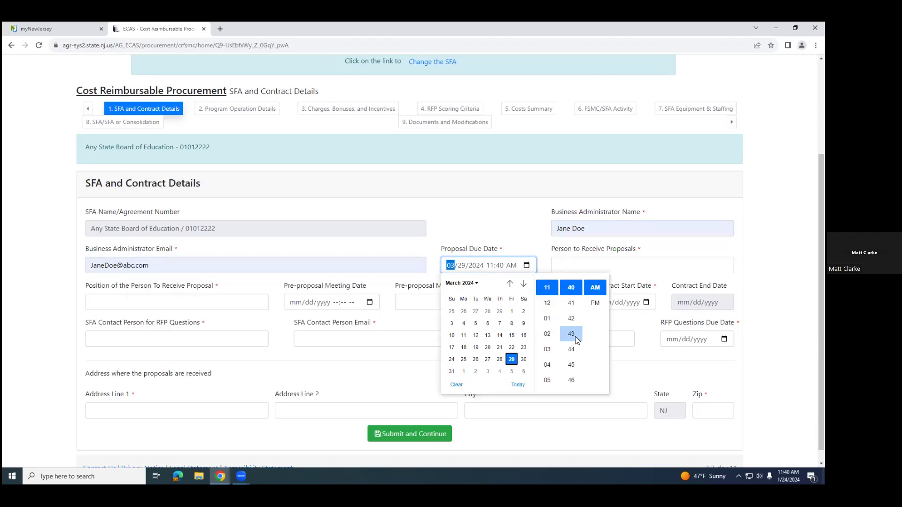
scroll(572, 325, up, 4)
scroll(556, 308, up, 2)
scroll(556, 306, down, 2)
scroll(556, 314, up, 1)
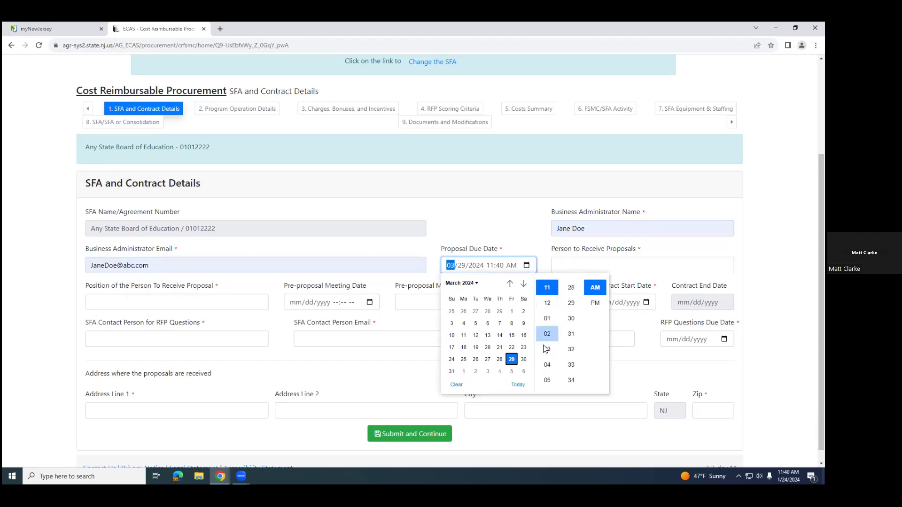
scroll(569, 310, down, 10)
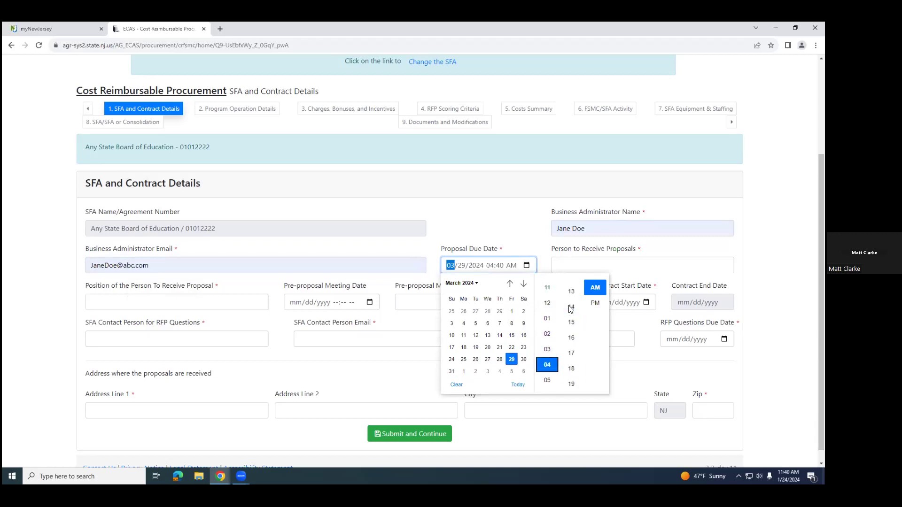
scroll(569, 371, up, 1)
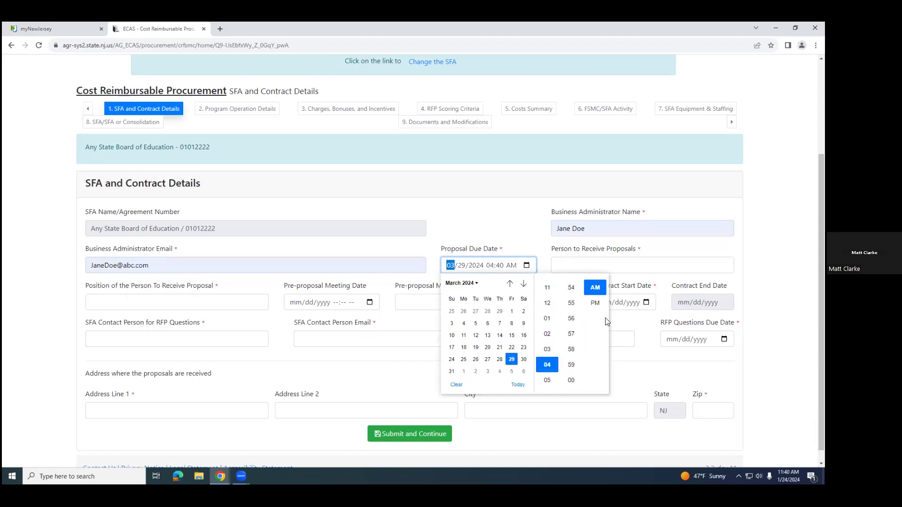
click(645, 374)
Step: Fill in the name of the person to receive proposals and set their position to Business Administrator
click(574, 264)
click(622, 284)
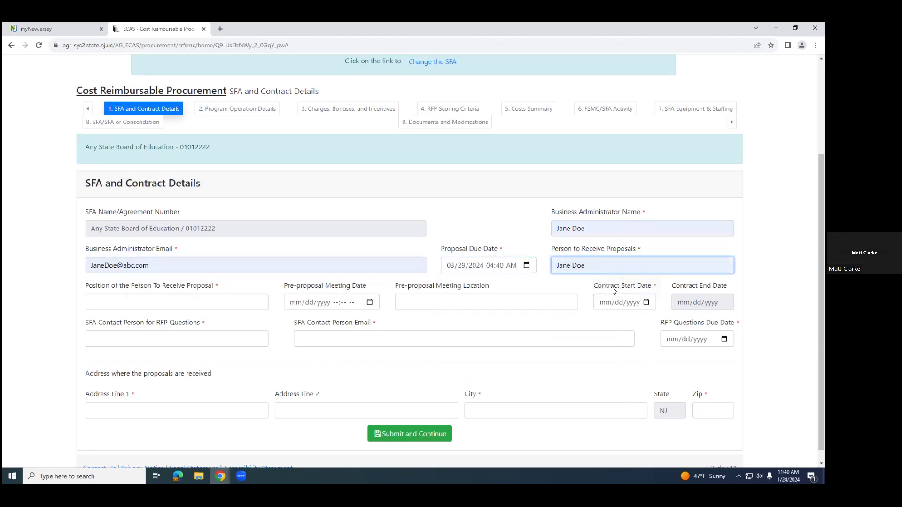
click(198, 302)
click(195, 323)
Step: Set the Pre-proposal Meeting Date to 03/15/2024 11:30 AM and fill in the meeting location with the saved address
click(370, 303)
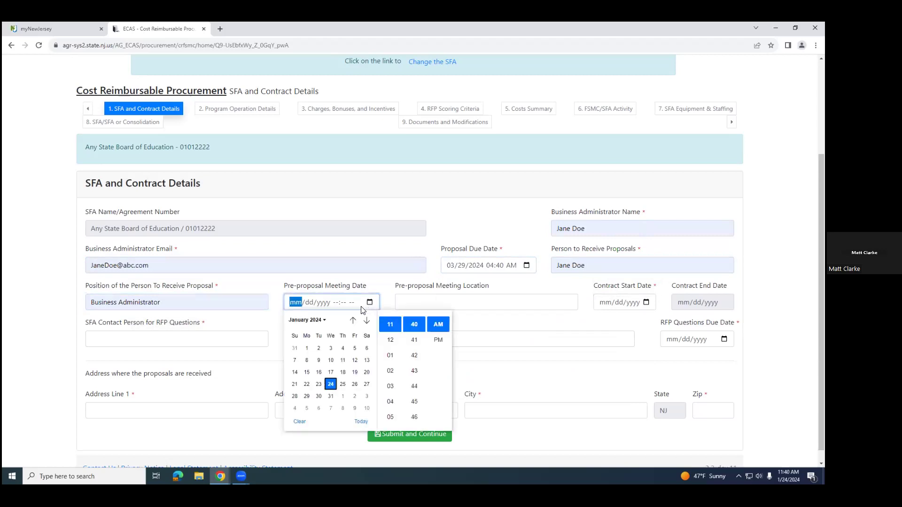
click(366, 320)
click(367, 320)
click(366, 321)
click(352, 320)
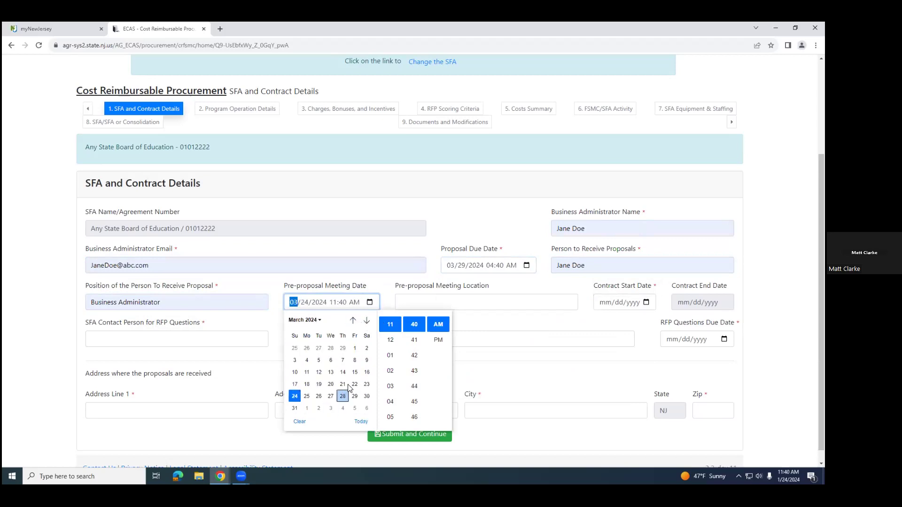
click(354, 372)
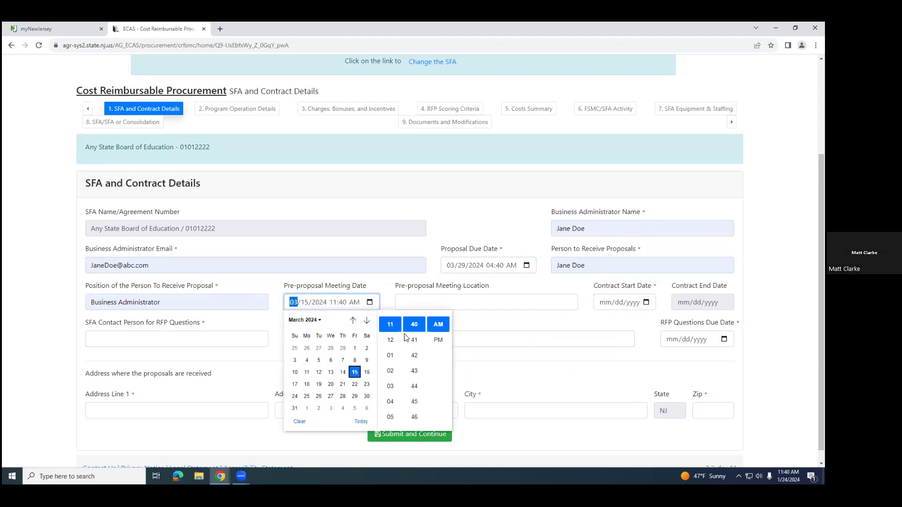
scroll(394, 369, down, 1)
scroll(394, 366, up, 1)
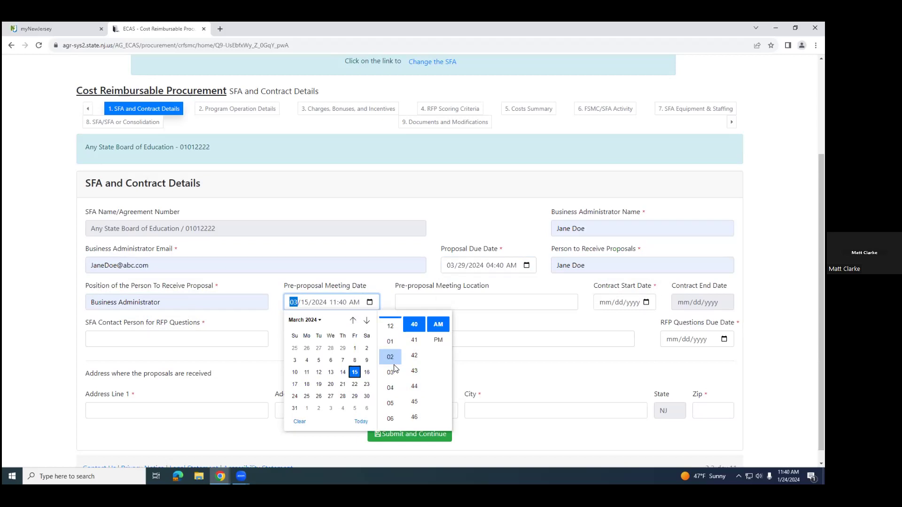
scroll(415, 358, up, 3)
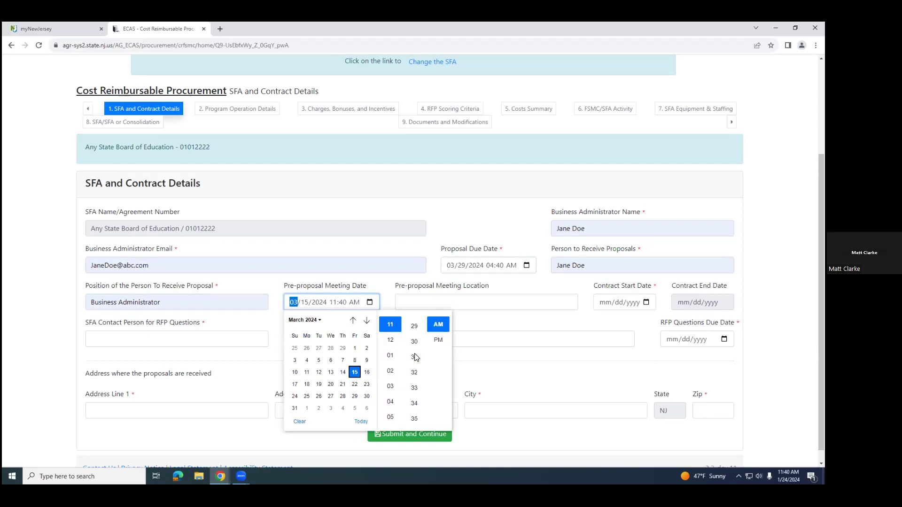
click(414, 342)
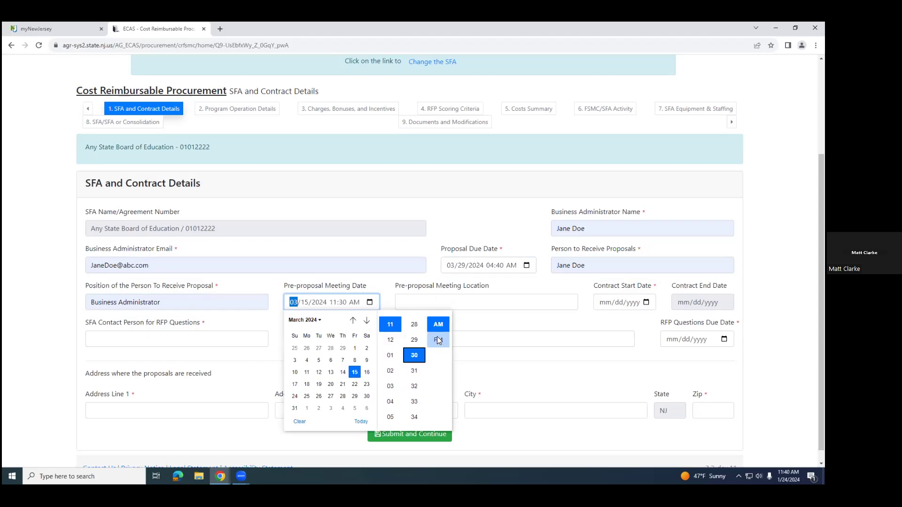
click(510, 303)
click(505, 318)
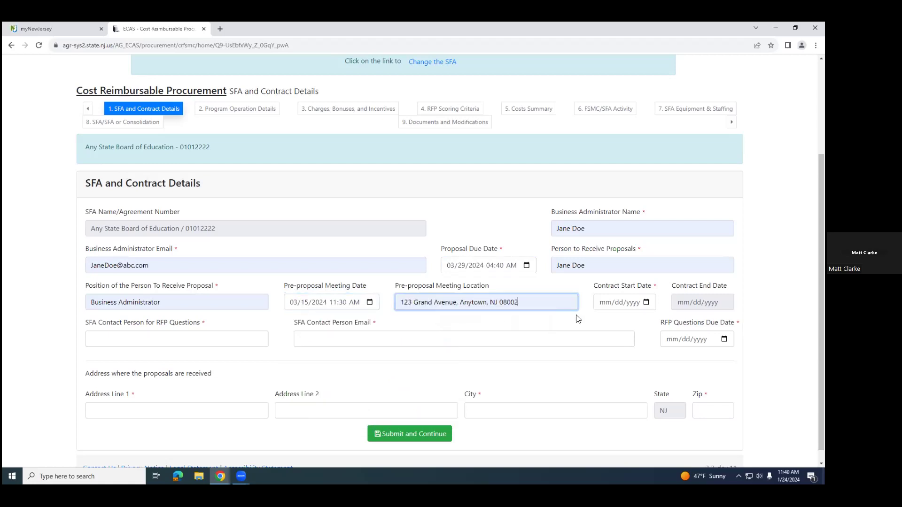
Step: Set the Contract Start Date to 07/01/2024
click(646, 303)
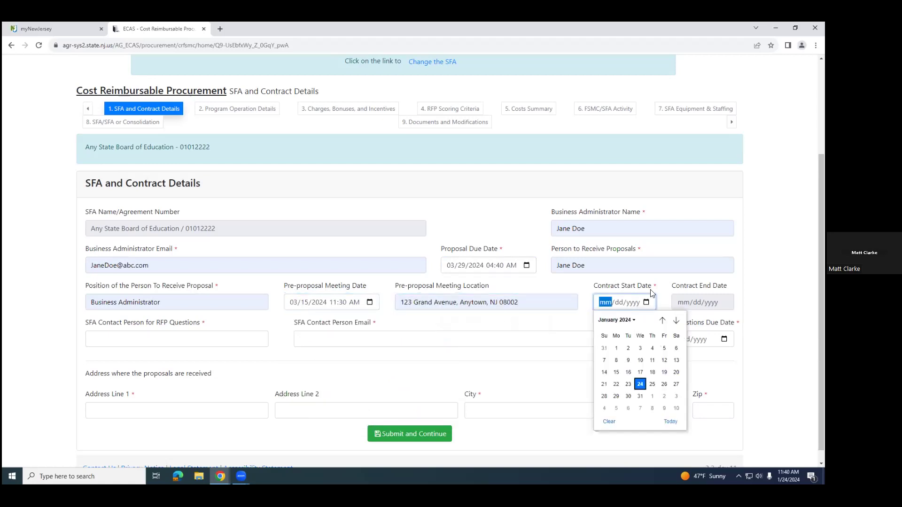
click(676, 321)
click(676, 321)
click(676, 321)
click(675, 321)
click(676, 321)
click(676, 320)
click(616, 348)
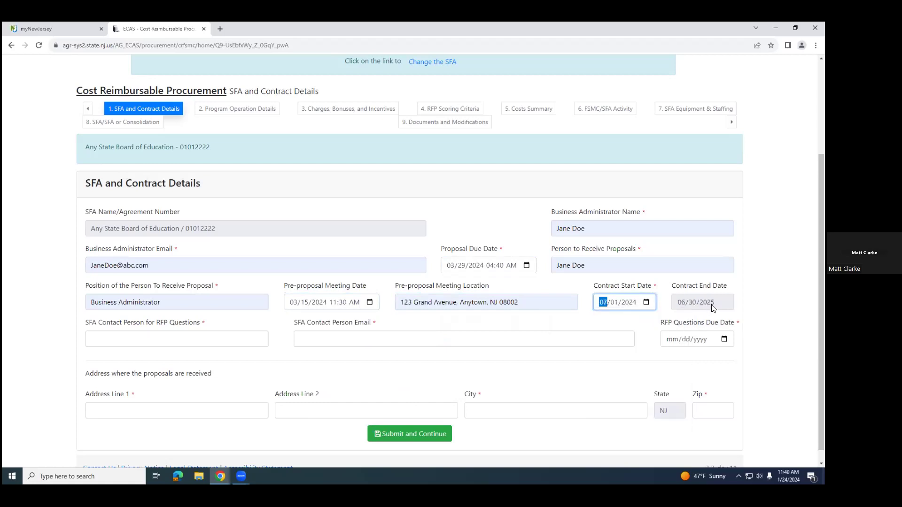
Step: Set the RFP Questions Due Date to 03/18/2024
click(724, 340)
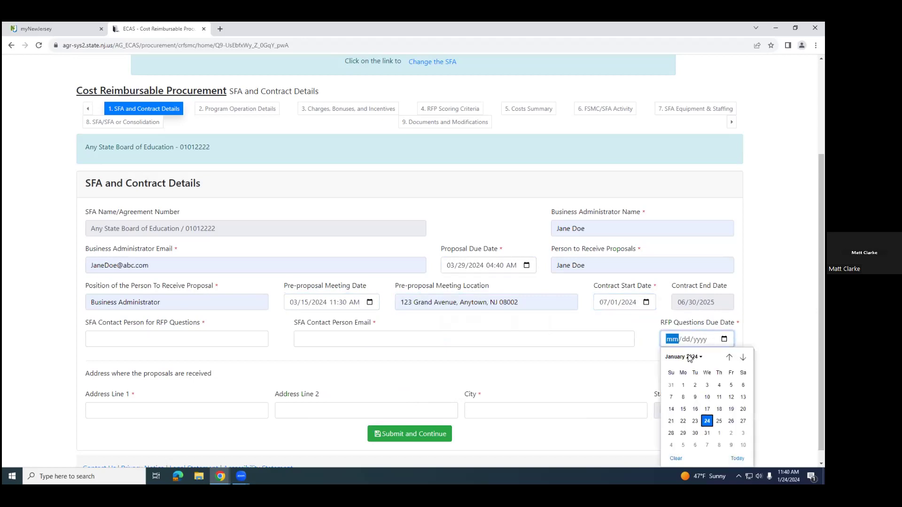
click(743, 358)
click(743, 358)
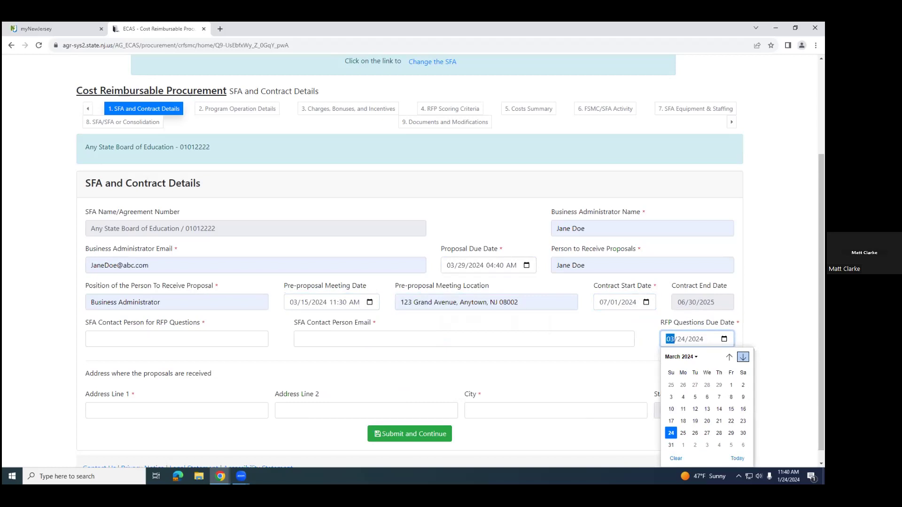
click(683, 421)
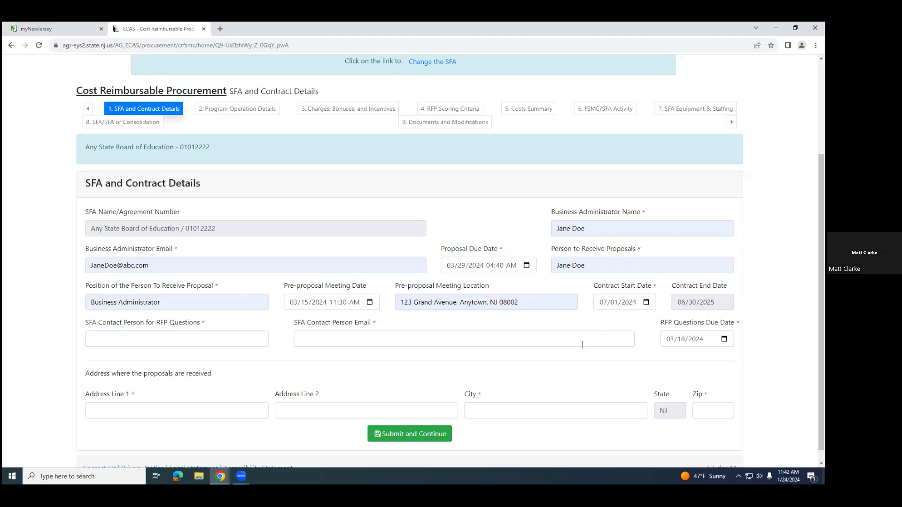
Step: Fill in the name and email of the SFA contact person for RFP questions using the saved entries
click(153, 340)
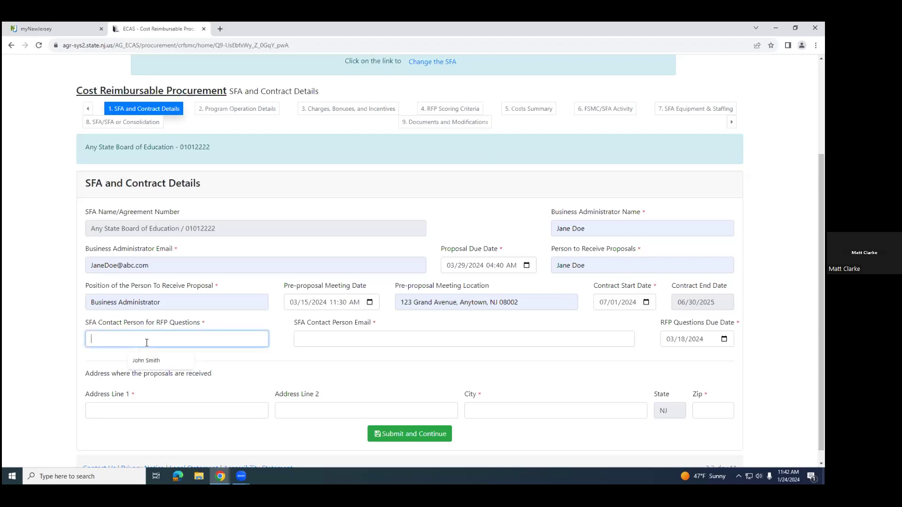
click(168, 361)
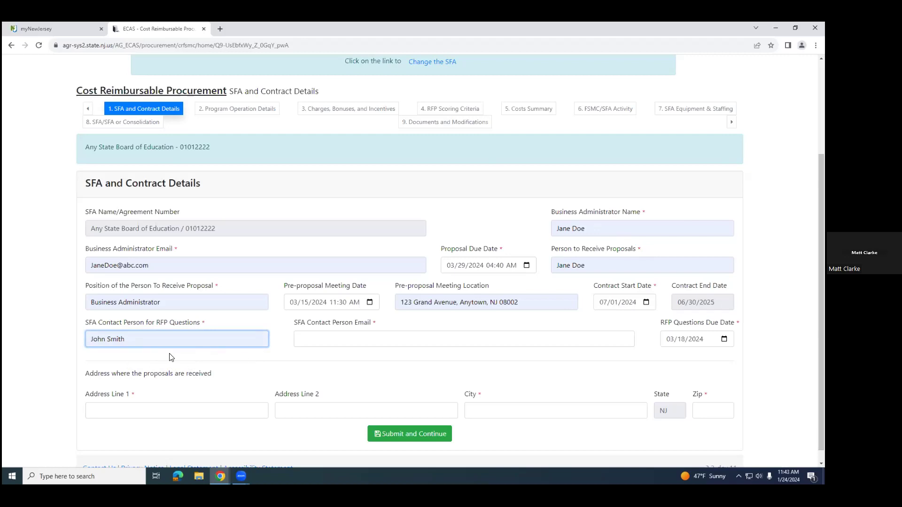
click(358, 338)
click(364, 361)
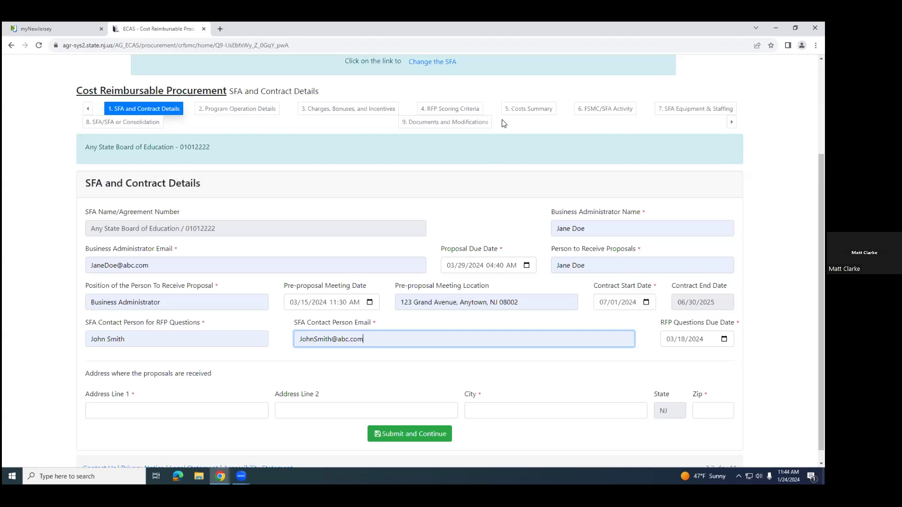
Step: Fill in the street address, city and zip where proposals are received, and submit the SFA and Contract Details form
scroll(275, 409, down, 1)
click(177, 398)
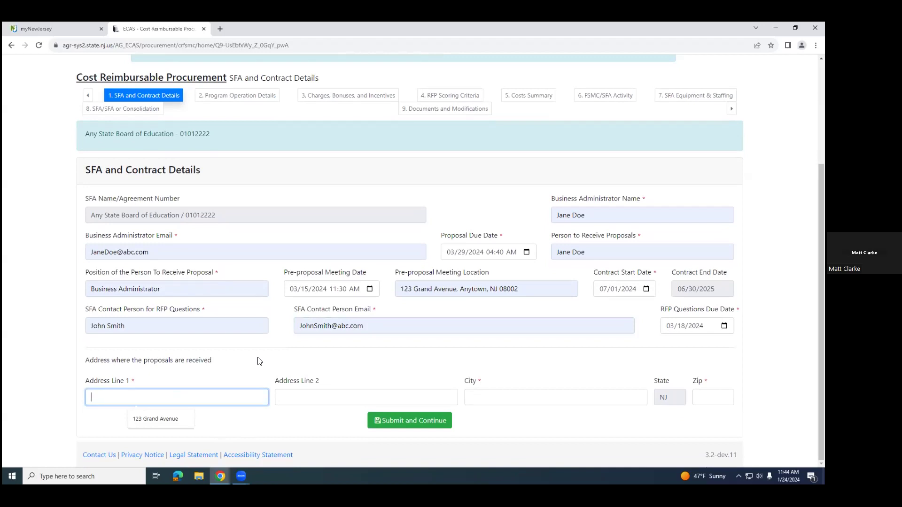
click(182, 416)
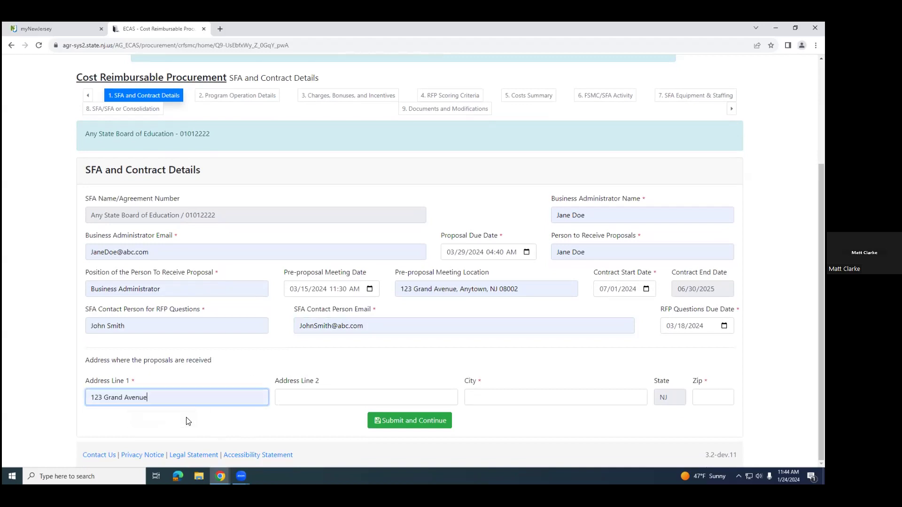
click(505, 396)
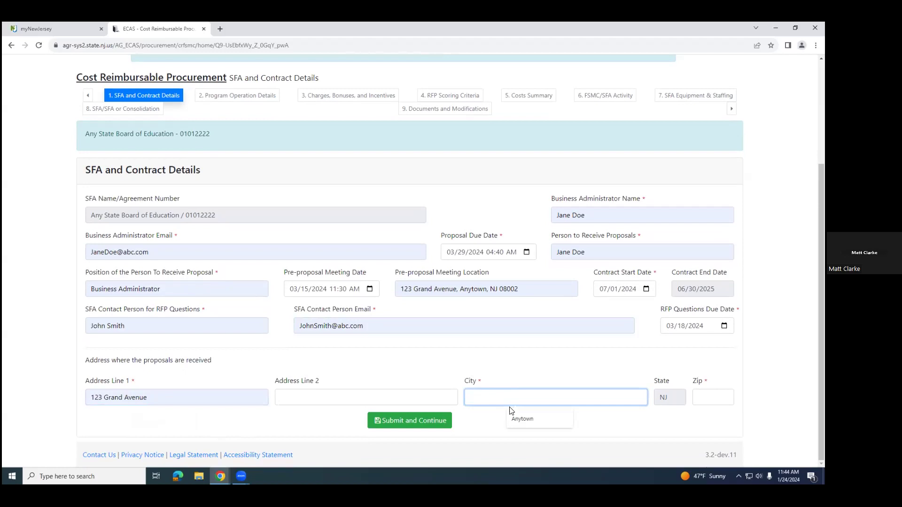
click(524, 418)
key(Tab)
text(08002)
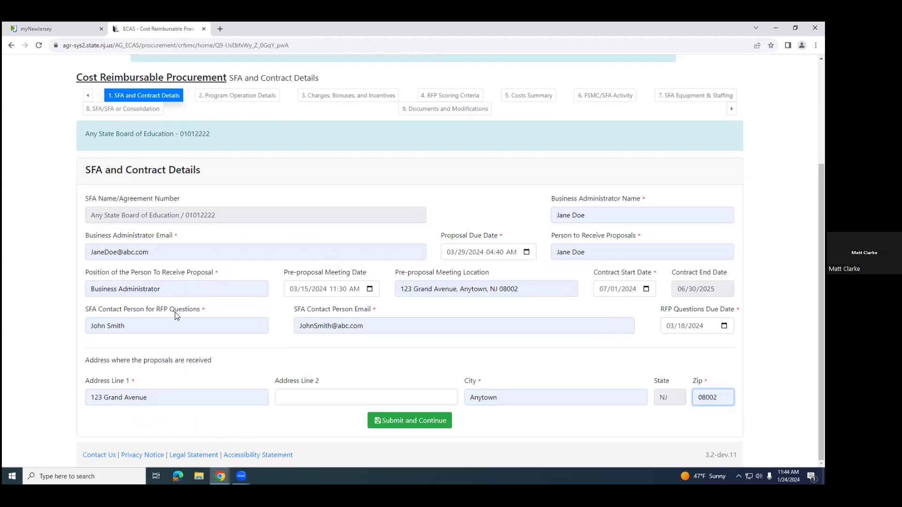
click(412, 425)
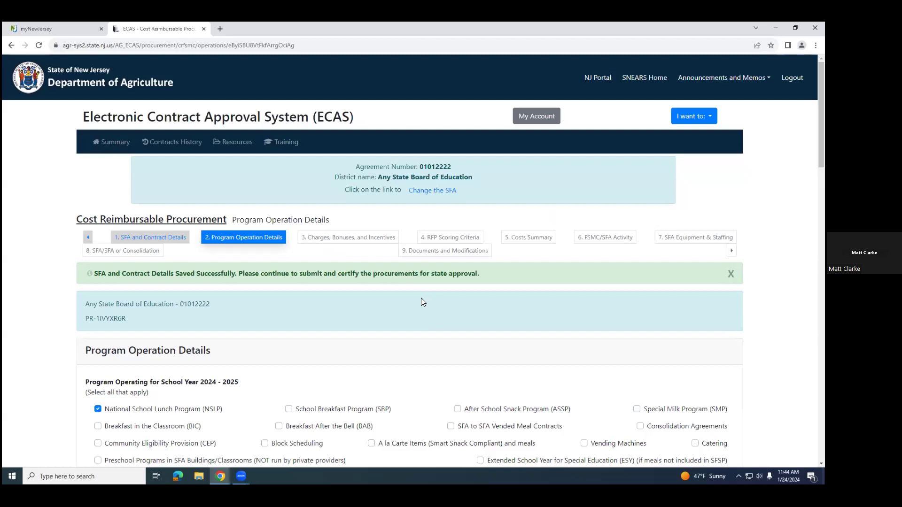
Step: Select School Breakfast, After School Snack, Consolidation Agreements, A la Carte Items and Summer Food Service as programs operating for school year 2024 - 2025
scroll(437, 348, down, 3)
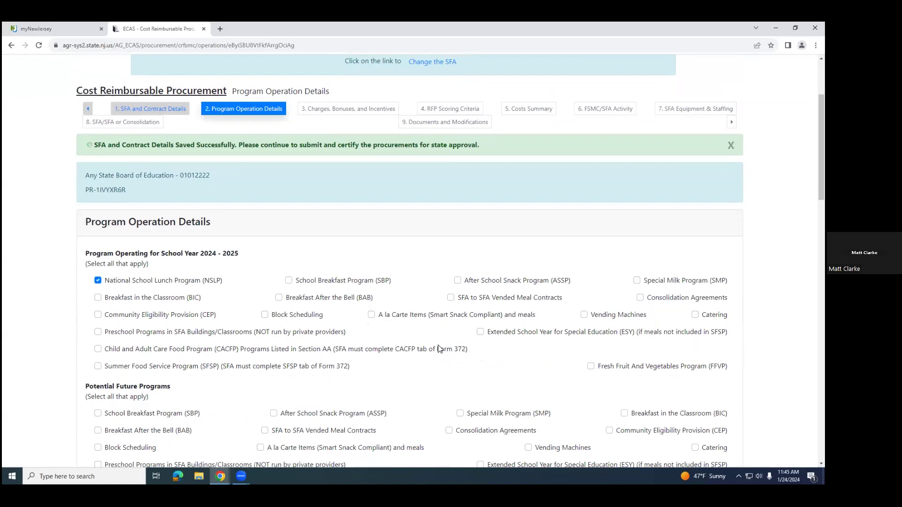
click(288, 281)
click(457, 281)
click(640, 298)
click(372, 315)
click(98, 366)
Step: Under Potential Future Programs, select Special Milk, Breakfast in the Classroom, Breakfast After the Bell, SFA to SFA Vended Meal Contracts, CEP, Vending Machines and Catering
scroll(277, 359, down, 2)
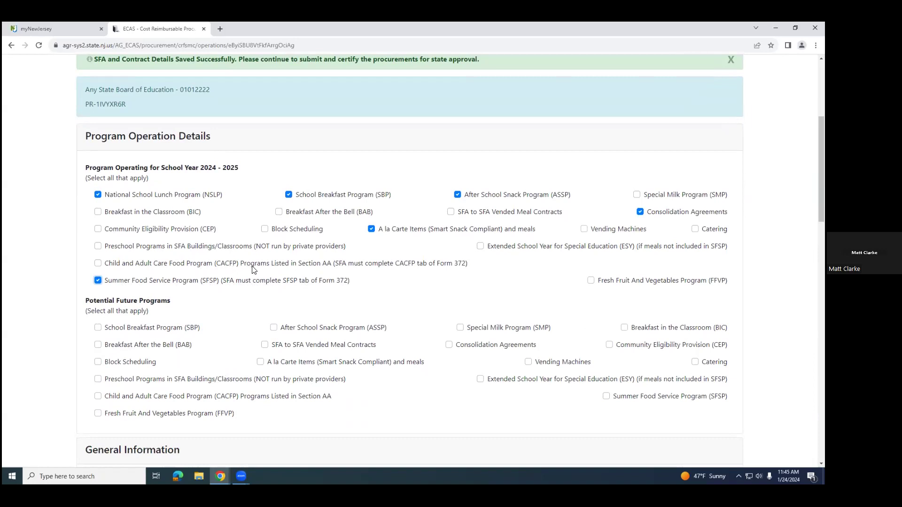
scroll(183, 334, down, 1)
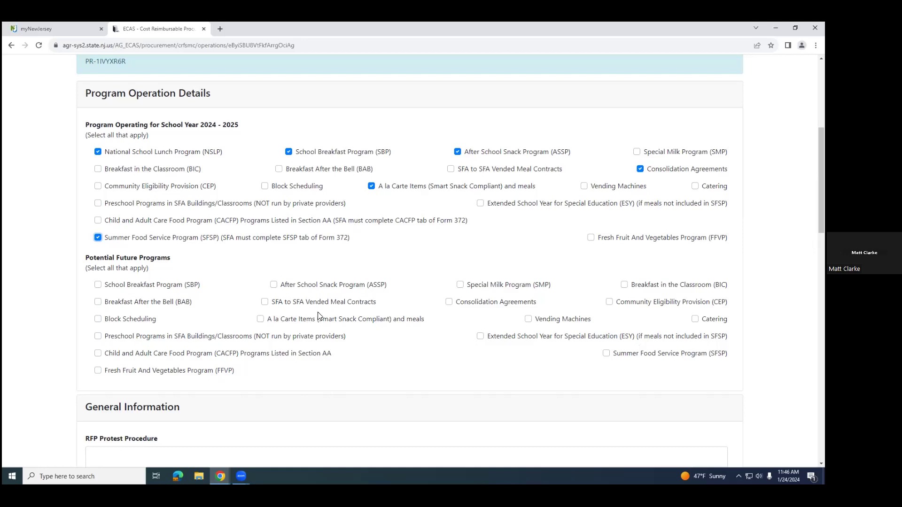
click(461, 285)
click(624, 285)
click(98, 303)
click(265, 303)
click(609, 301)
click(528, 320)
click(694, 320)
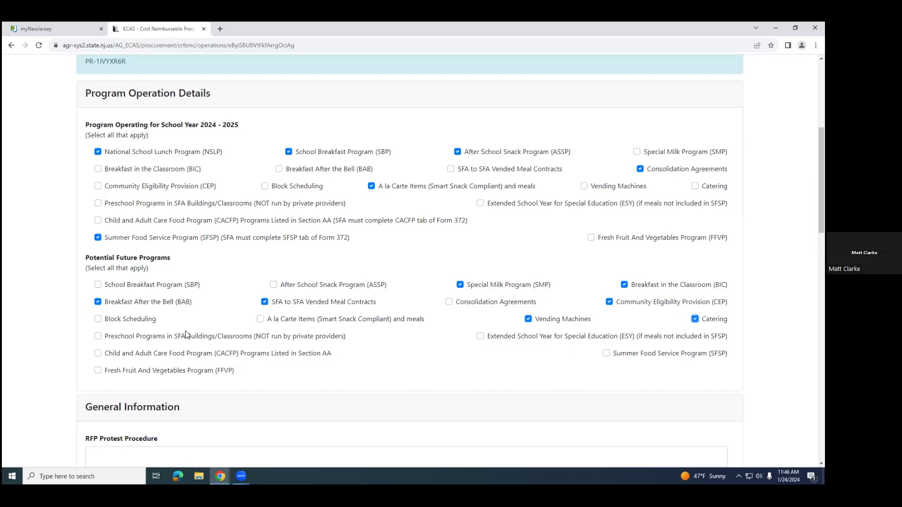
Step: Add Block Scheduling, CACFP, Fresh Fruit and Vegetables, Preschool Programs and Extended School Year for Special Education to the potential future programs
click(98, 320)
click(98, 354)
click(97, 370)
click(99, 337)
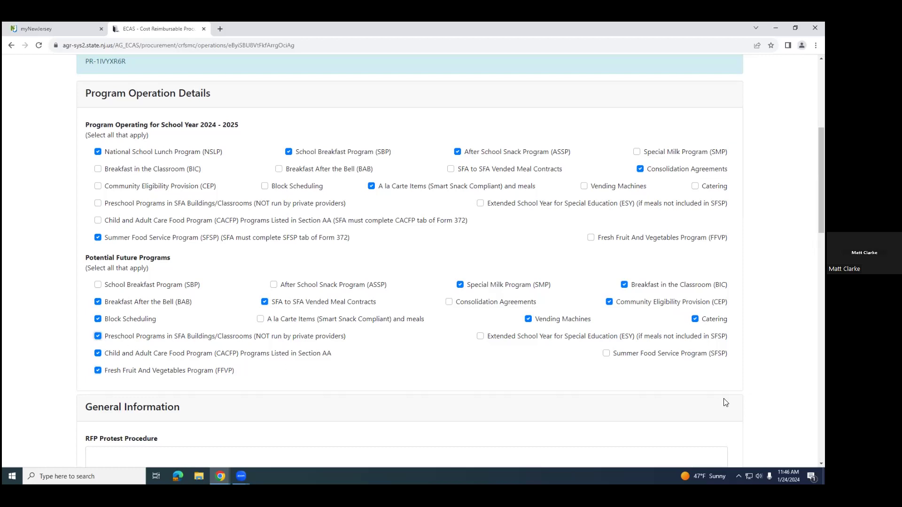
click(481, 336)
Step: Enter "Sample RFP Protest Procedure." as the RFP Protest Procedure under General Information
scroll(506, 387, down, 3)
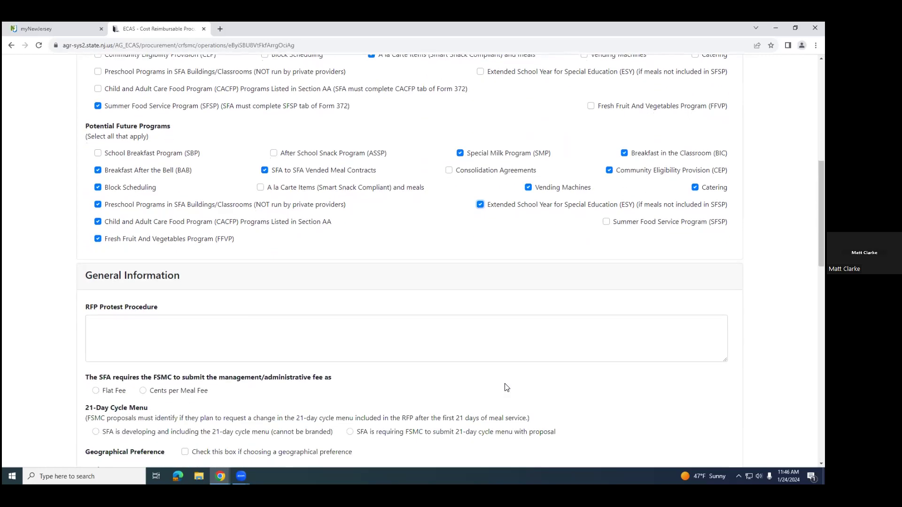
scroll(506, 387, down, 1)
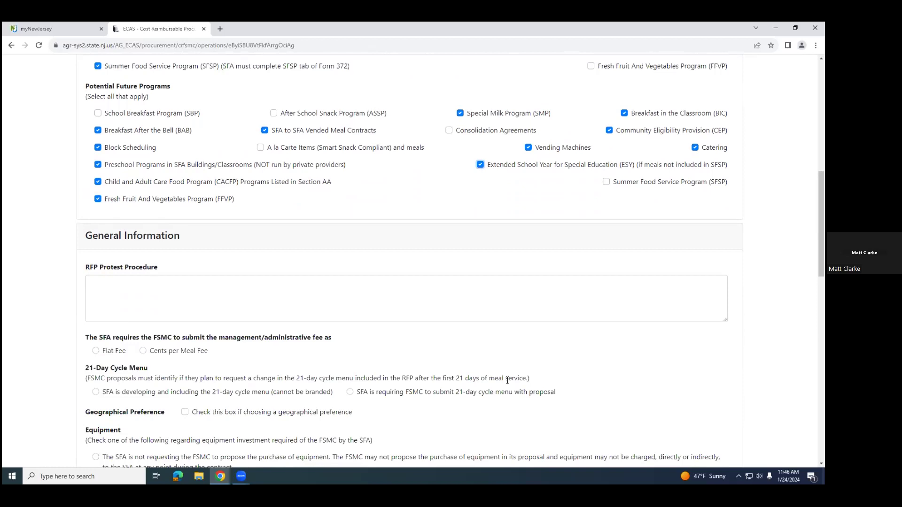
click(123, 288)
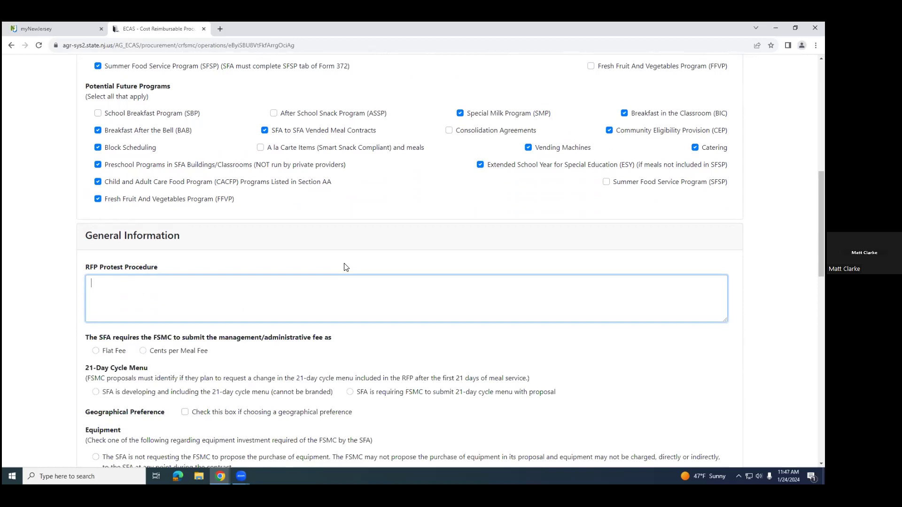
text(Sample RFP Protest Procedure.)
Step: Set the management/administrative fee to Flat Fee and require the FSMC to submit the 21-day cycle menu with its proposal
scroll(276, 368, down, 1)
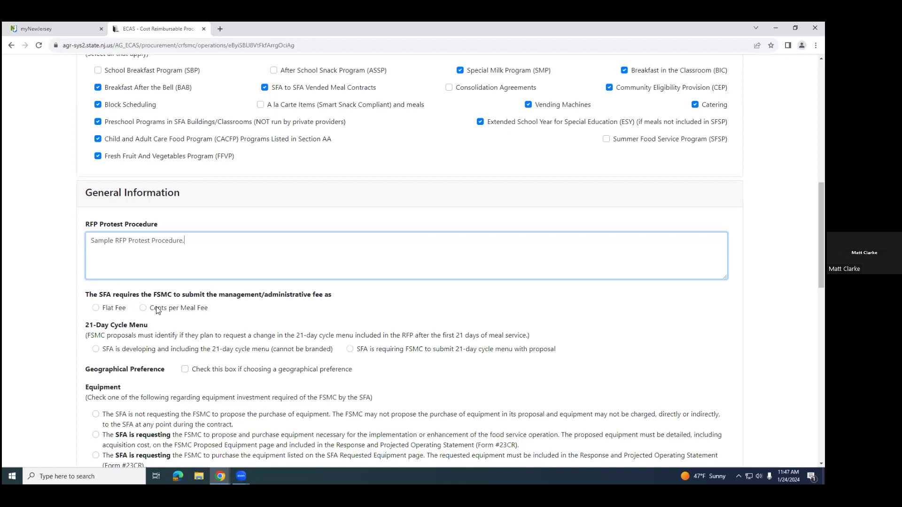
click(95, 308)
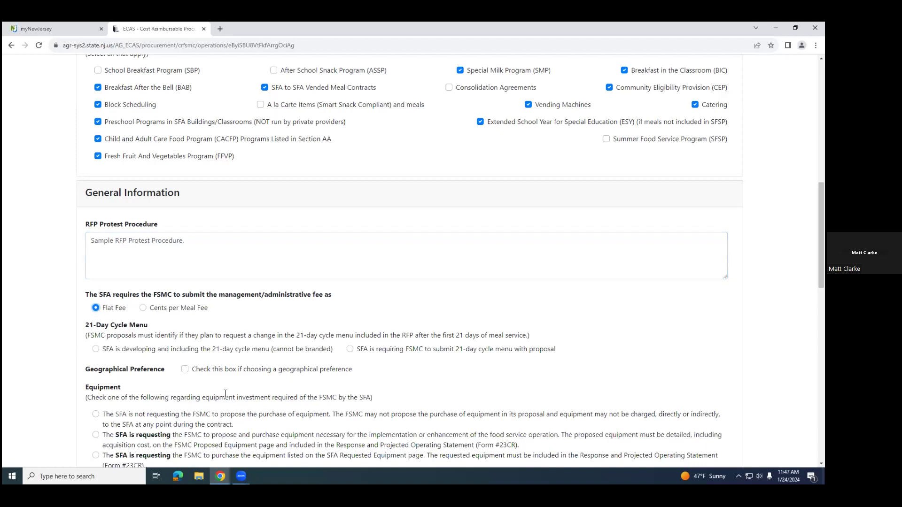
scroll(155, 335, down, 1)
scroll(156, 335, down, 1)
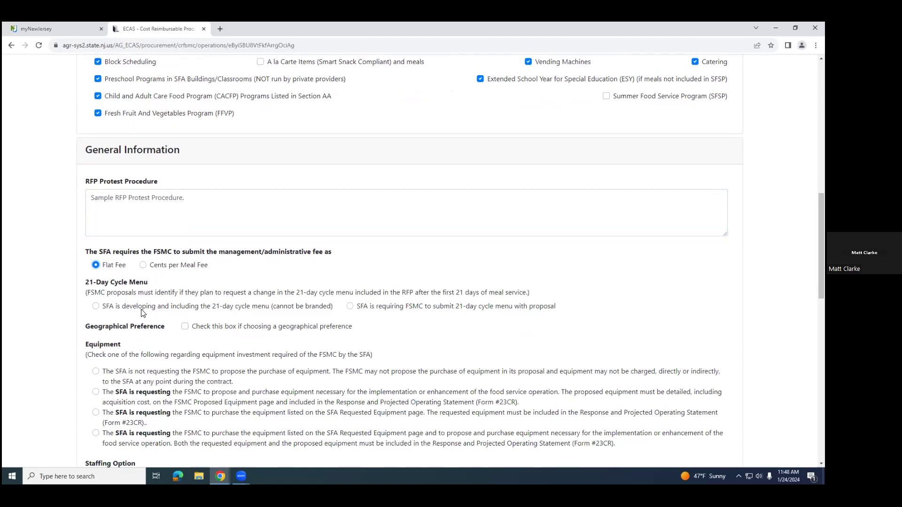
click(349, 308)
Step: Choose a geographical preference and list "Tomatoes and Blueberries" as the locally or regionally grown products of interest
scroll(470, 375, down, 2)
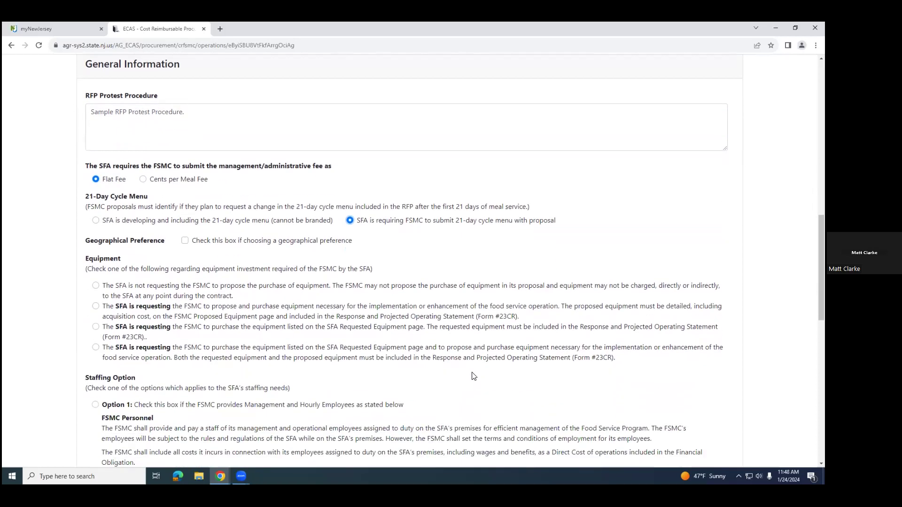
click(185, 240)
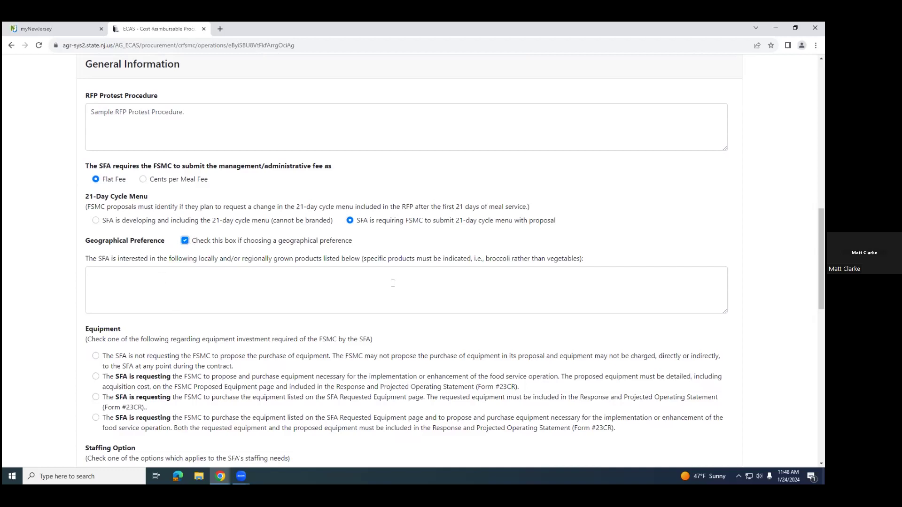
click(195, 280)
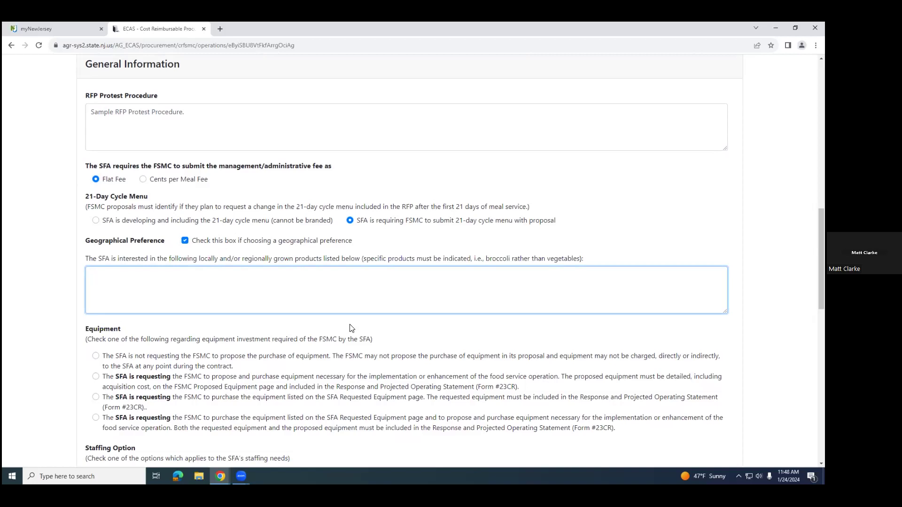
text(TomATO)
key(BackSpace)
key(BackSpace)
text(toes and Blueberries)
Step: Choose the equipment option requesting the FSMC to purchase only the equipment listed on the SFA Requested Equipment page
scroll(271, 368, down, 2)
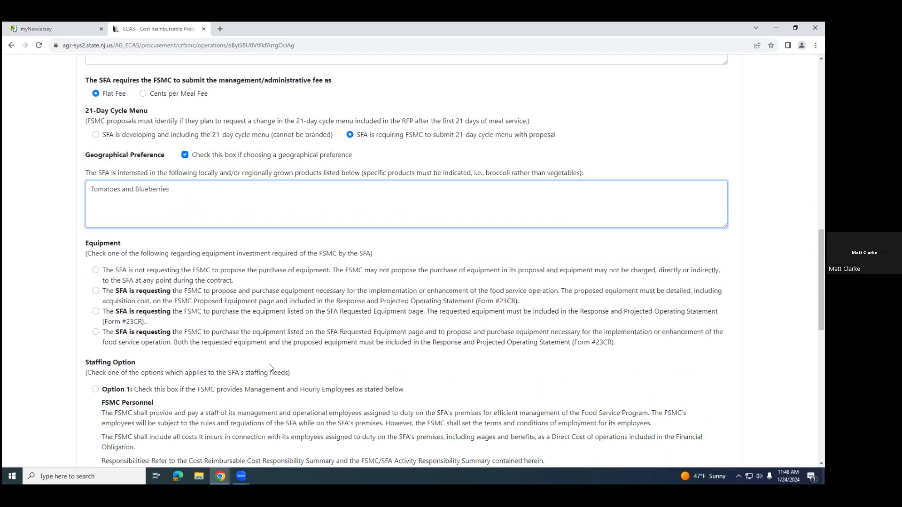
scroll(193, 307, down, 1)
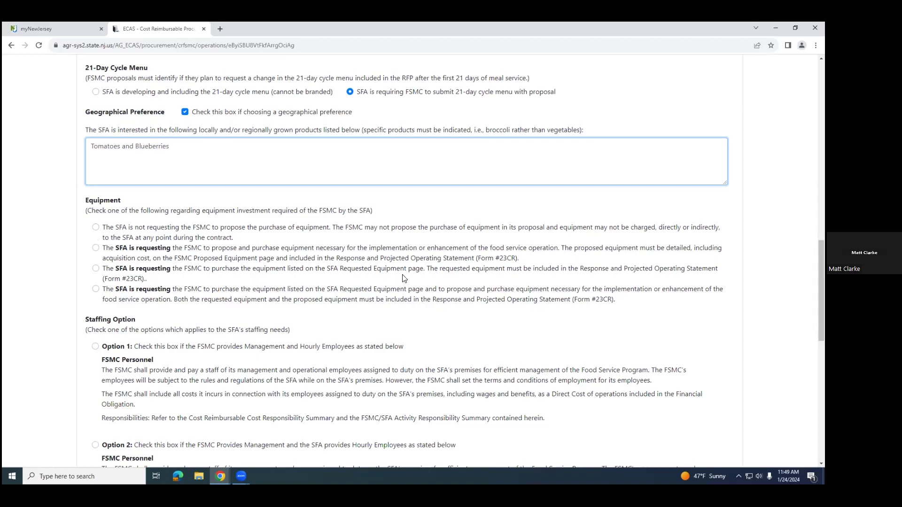
click(96, 269)
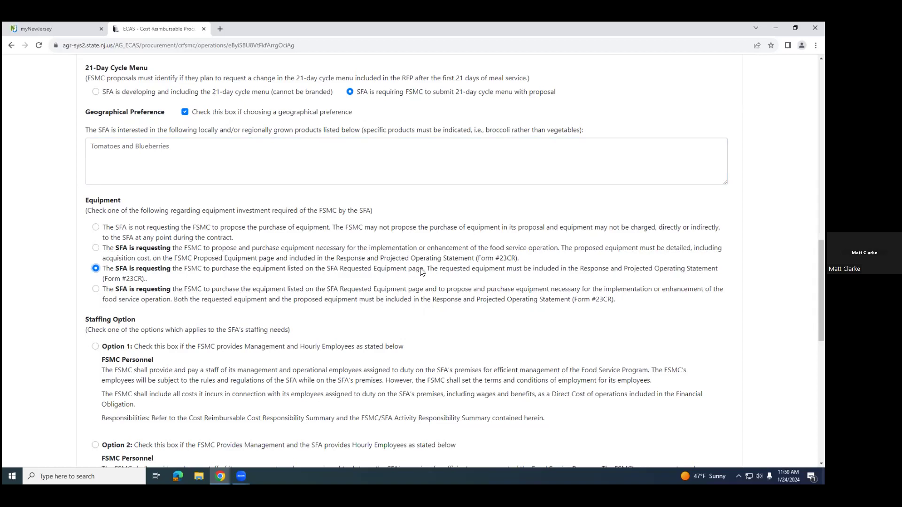
Step: Choose staffing Option 2, in which the FSMC provides management and the SFA provides hourly employees
scroll(423, 271, down, 2)
scroll(422, 272, down, 1)
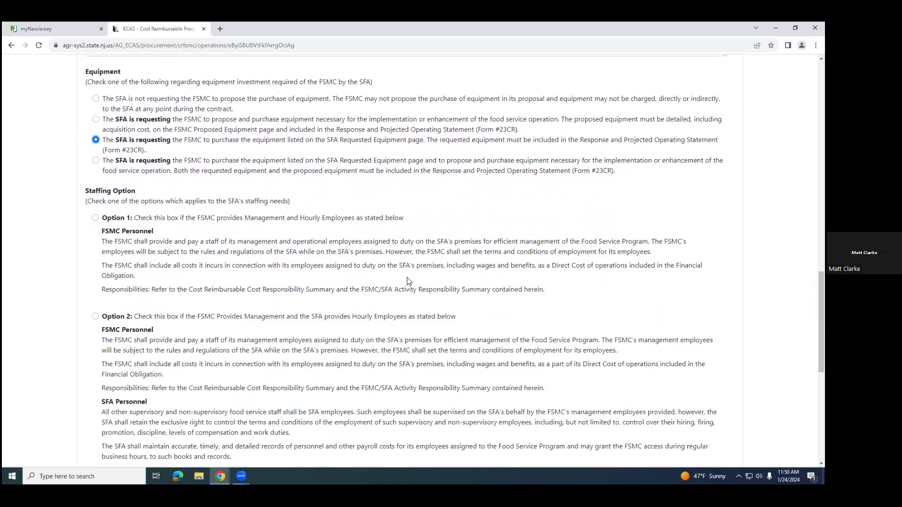
scroll(386, 289, down, 1)
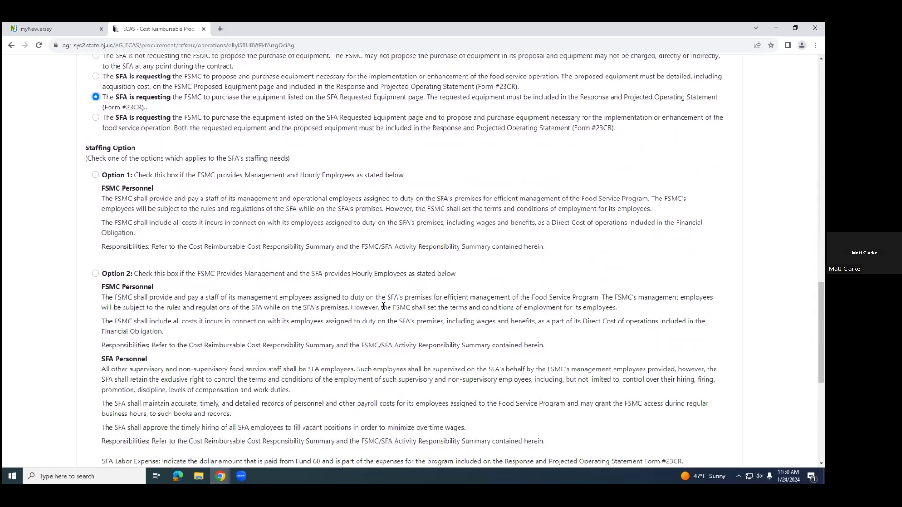
scroll(396, 299, down, 1)
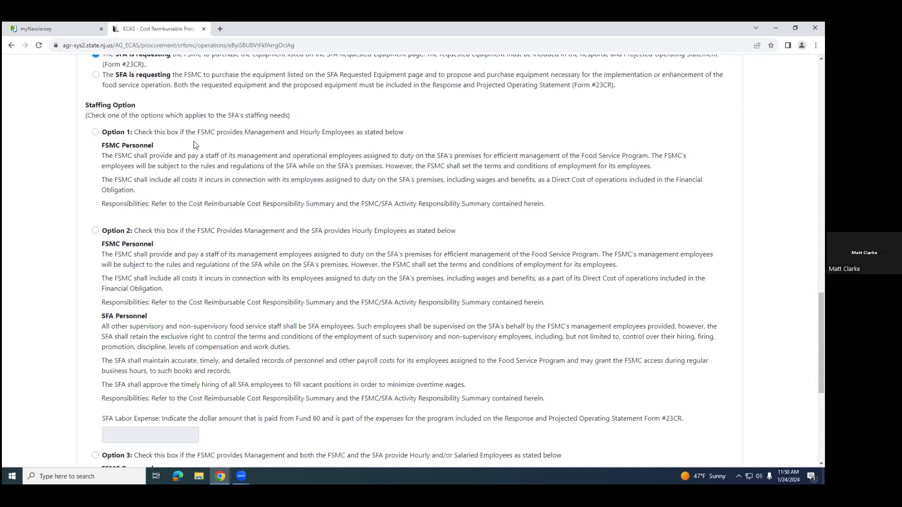
scroll(230, 256, down, 1)
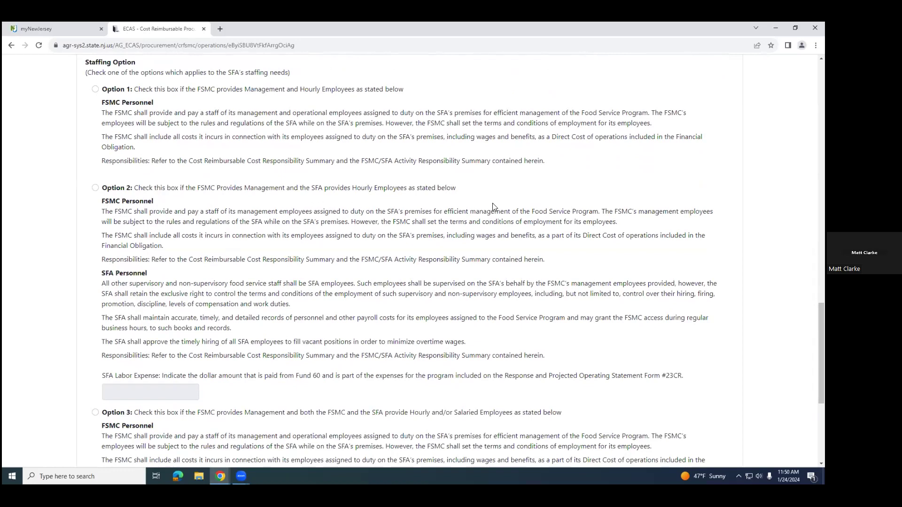
scroll(293, 303, down, 5)
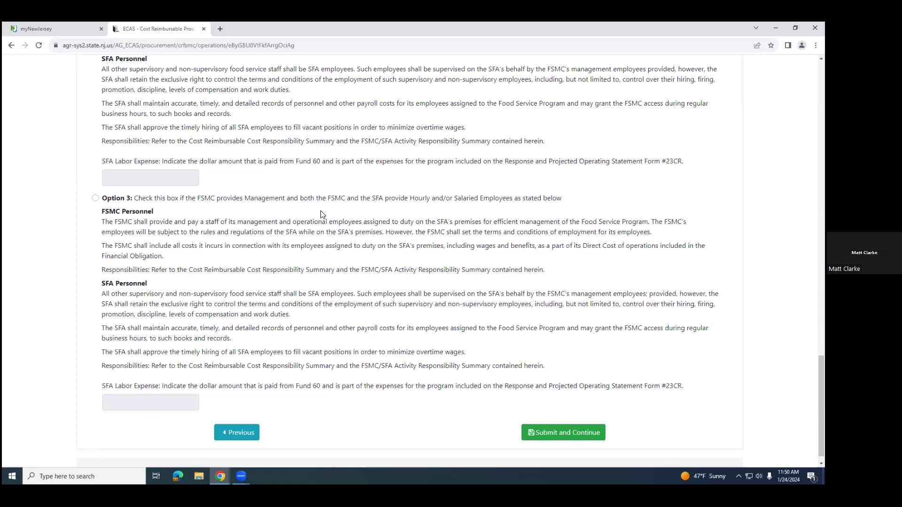
scroll(136, 200, up, 4)
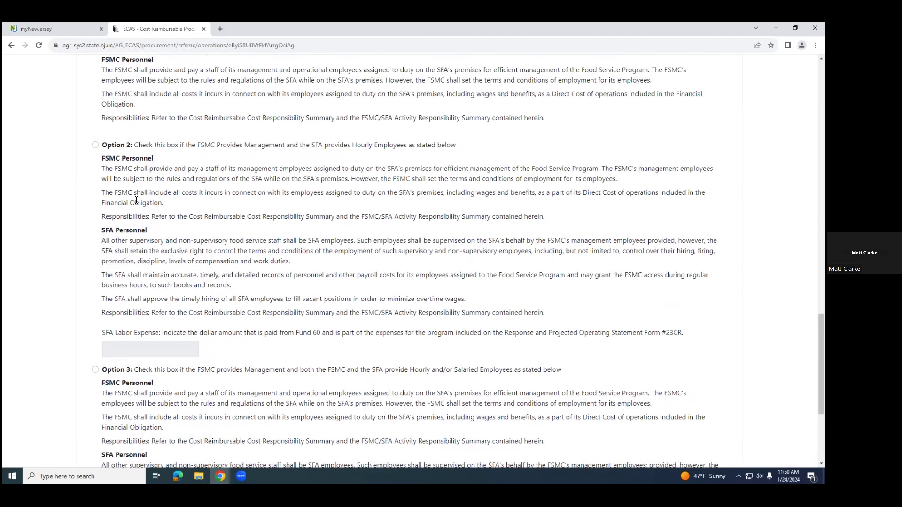
click(95, 145)
scroll(335, 267, down, 1)
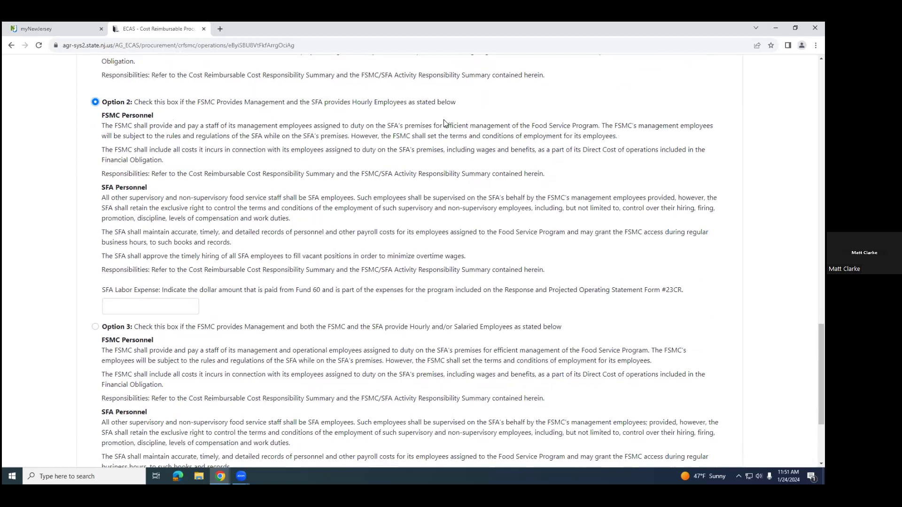
Step: Set the Option 2 SFA labor expense to $60,000.00 and submit the Program Operation Details
click(133, 313)
text($)
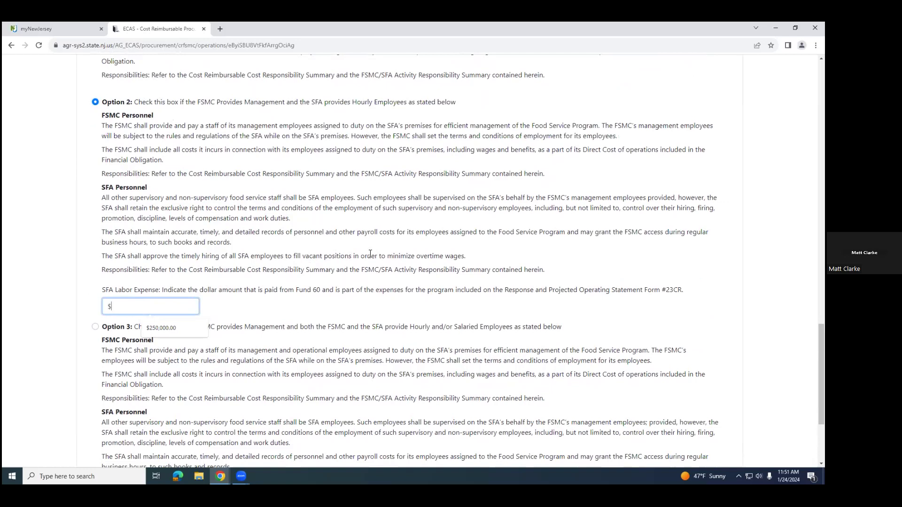
text(60,000.00)
click(239, 307)
scroll(239, 310, down, 3)
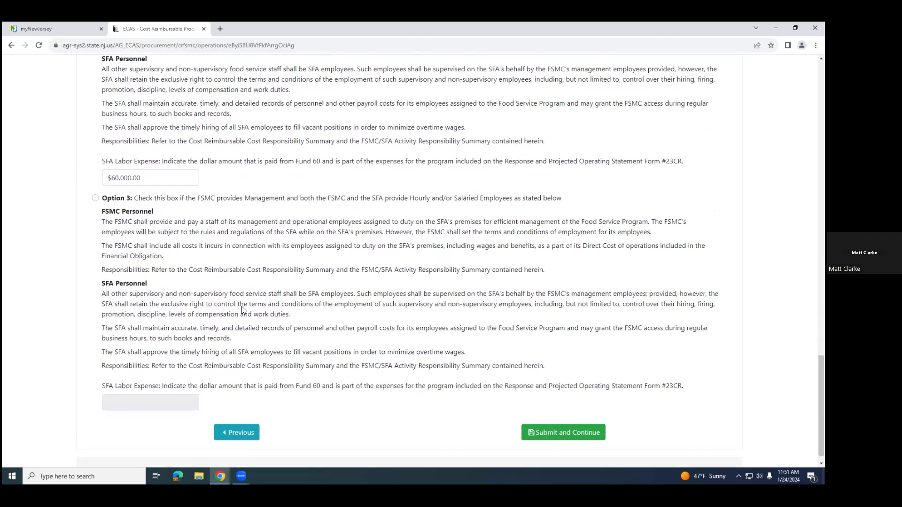
scroll(374, 275, up, 3)
scroll(375, 276, down, 3)
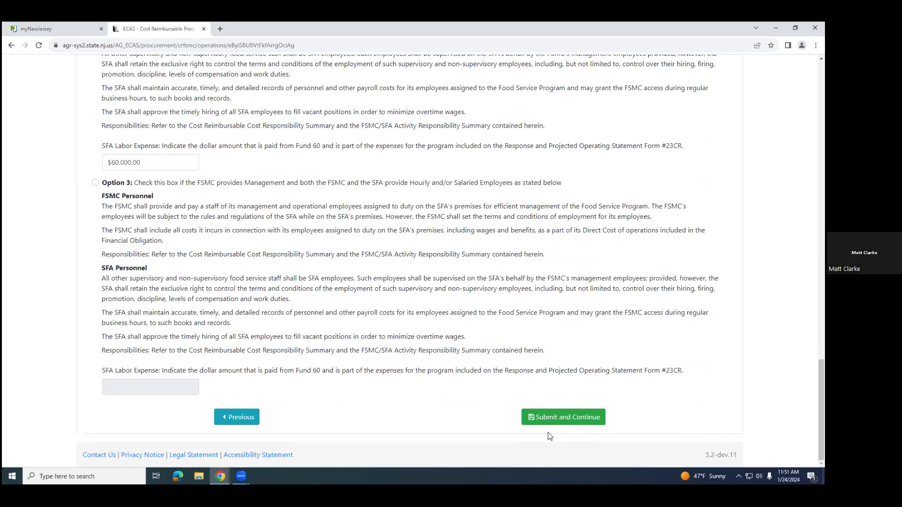
click(567, 423)
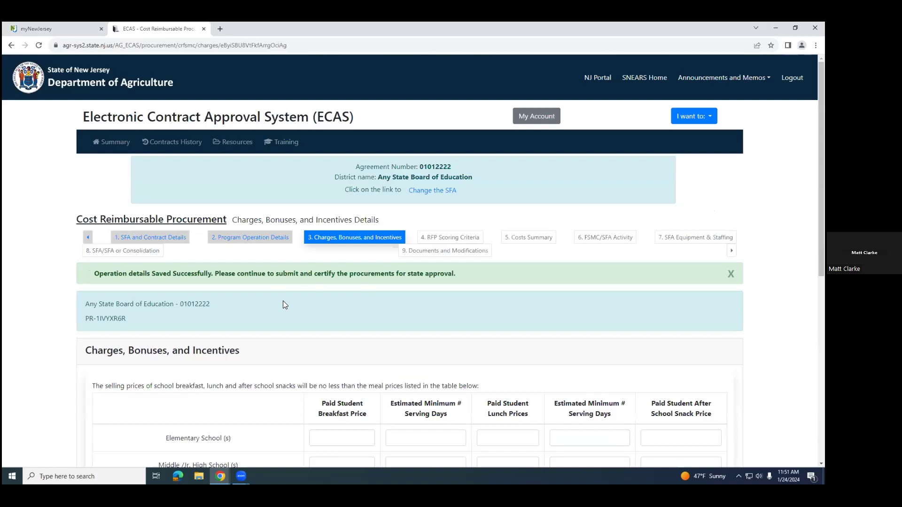
scroll(283, 303, down, 2)
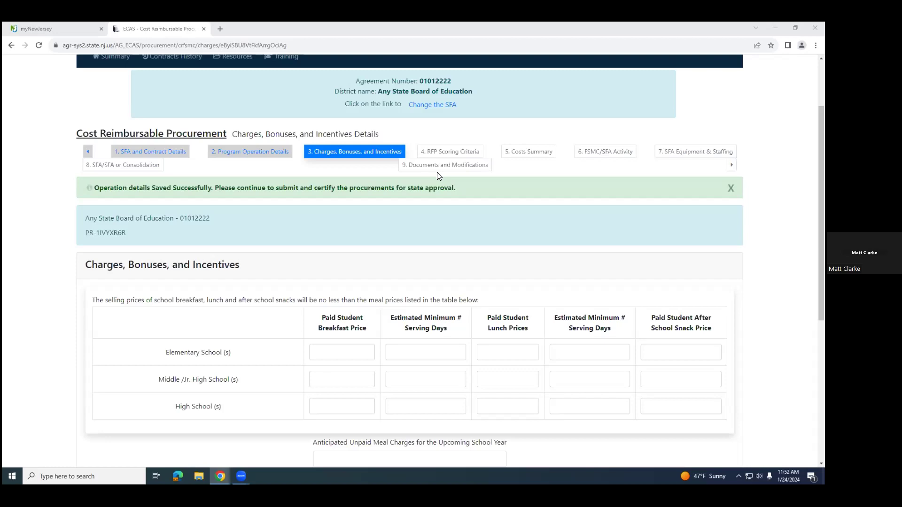
scroll(474, 202, down, 2)
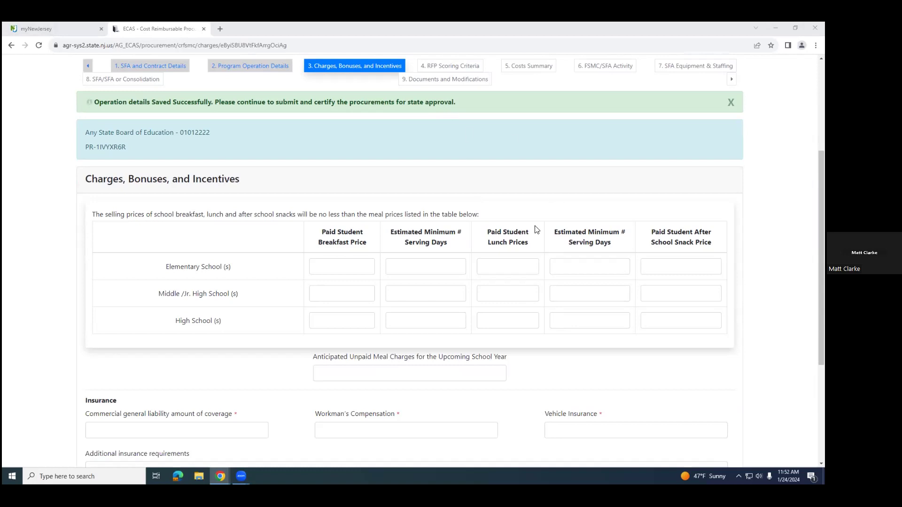
click(375, 293)
click(354, 267)
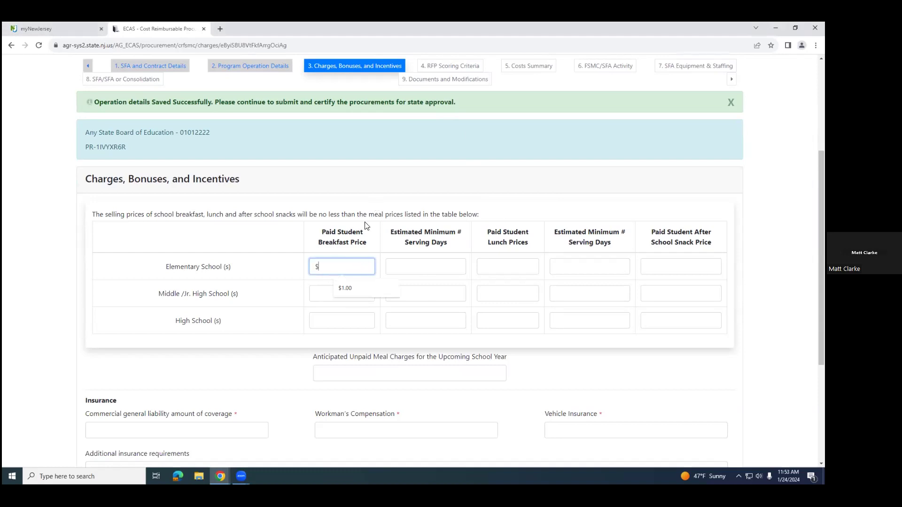
click(325, 293)
click(329, 320)
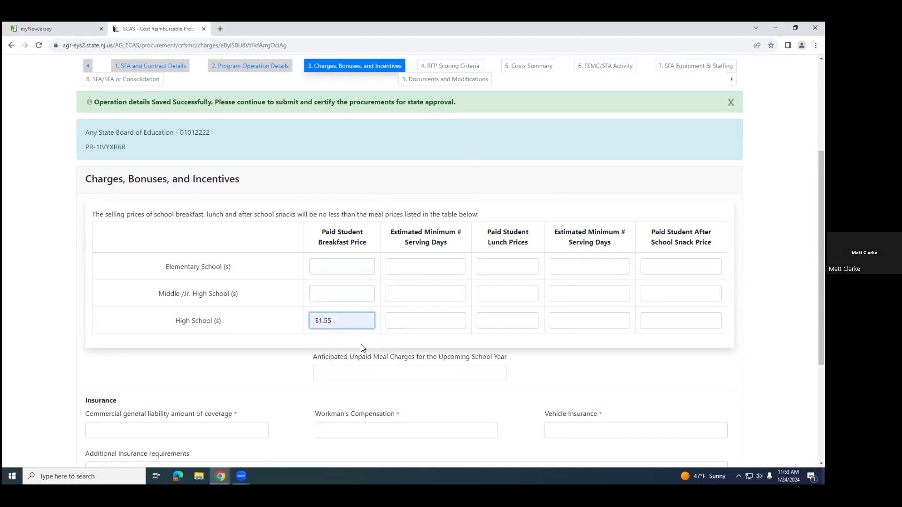
click(340, 267)
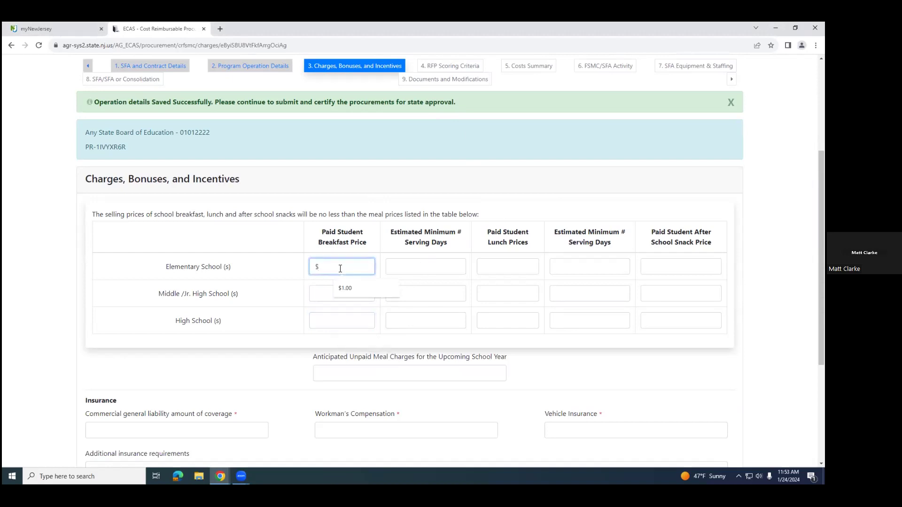
text(1.00)
key(Return)
scroll(347, 332, down, 4)
scroll(347, 331, up, 5)
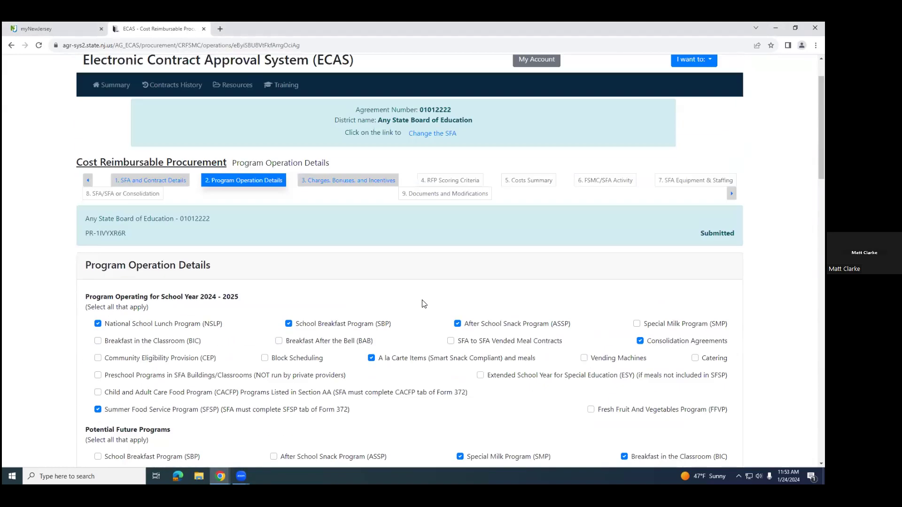
click(332, 237)
Step: Set the paid student breakfast price to $1.00 for elementary and $1.55 for both middle/junior high and high schools
scroll(365, 326, down, 3)
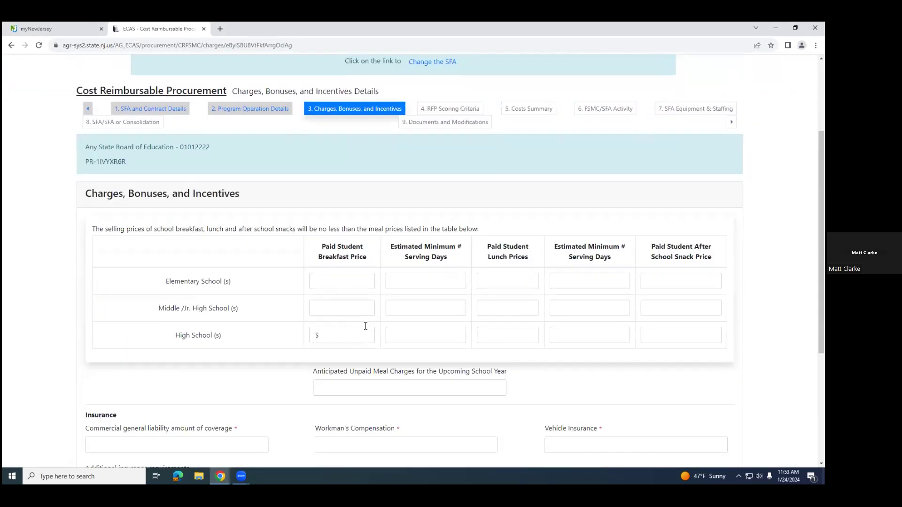
click(350, 283)
text(1)
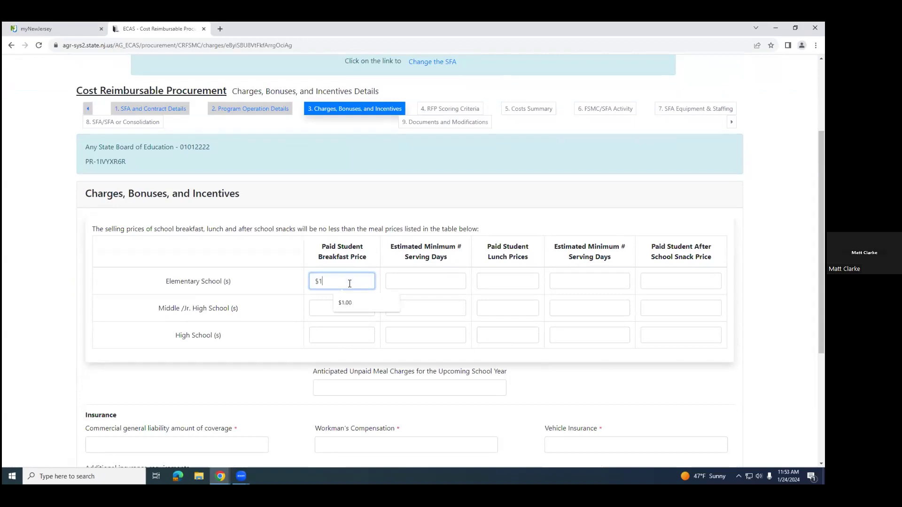
text(.00)
click(359, 309)
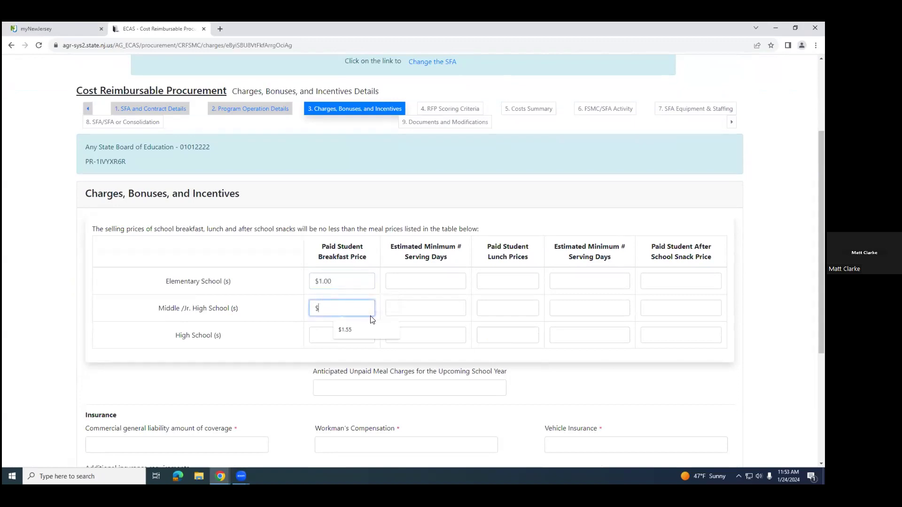
text(1.55)
click(320, 334)
text(1.55)
Step: Set the estimated minimum breakfast serving days to 170 for elementary, middle/junior high and high schools
click(425, 280)
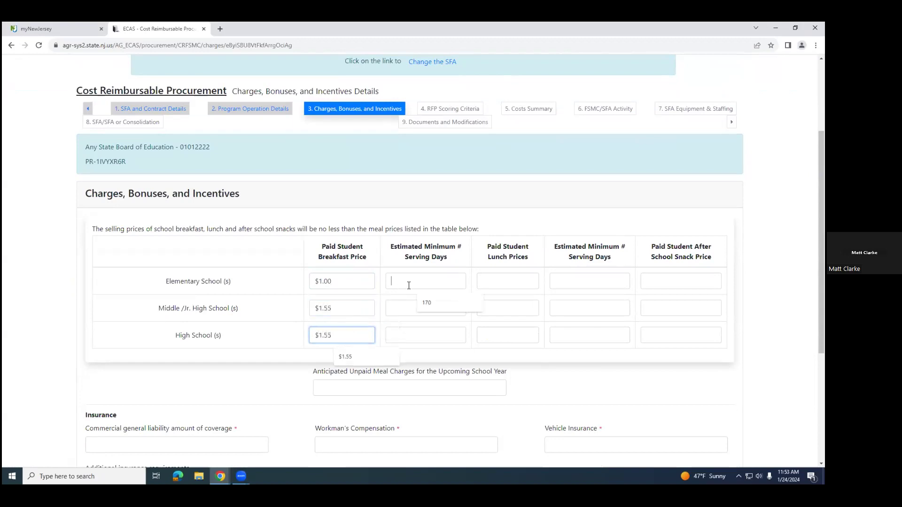
text(170)
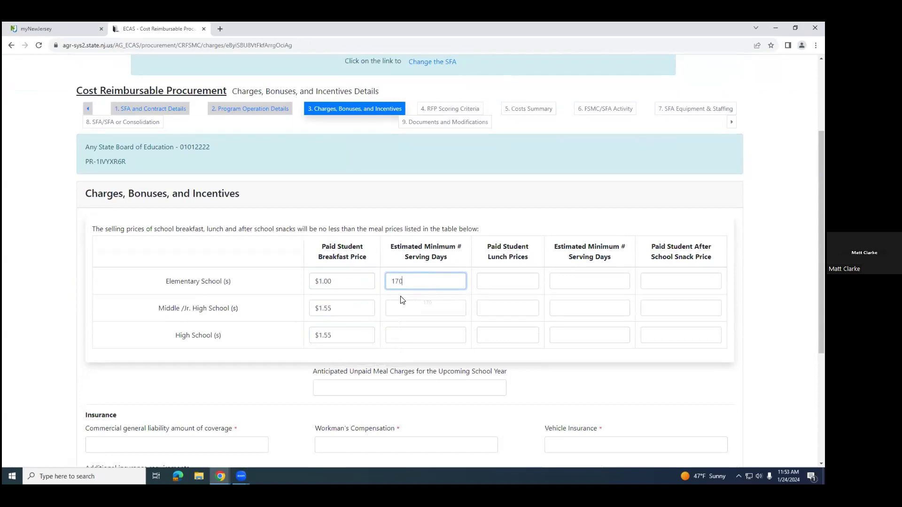
click(406, 303)
text(170)
click(421, 335)
text(170)
Step: Set the paid student lunch price to $2.00 for elementary and $3.00 for both middle/junior high and high schools
click(507, 281)
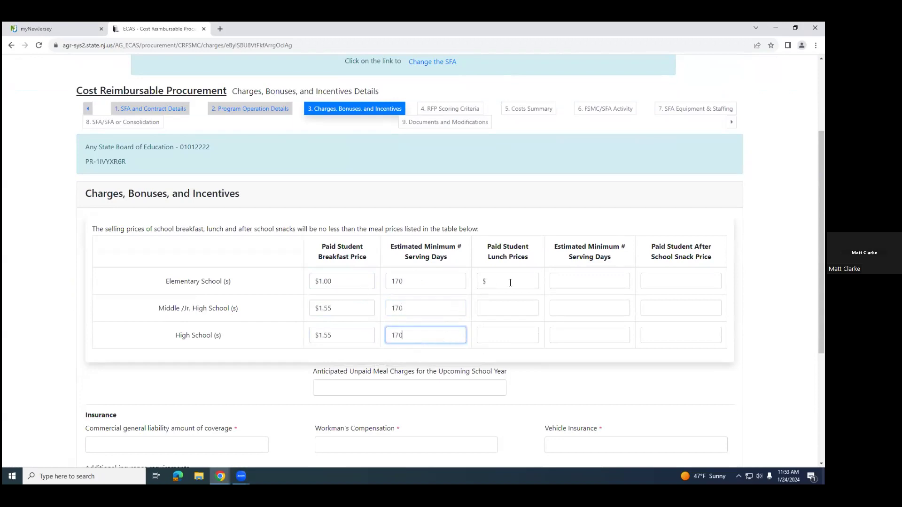
text(2.00)
click(508, 308)
text(30)
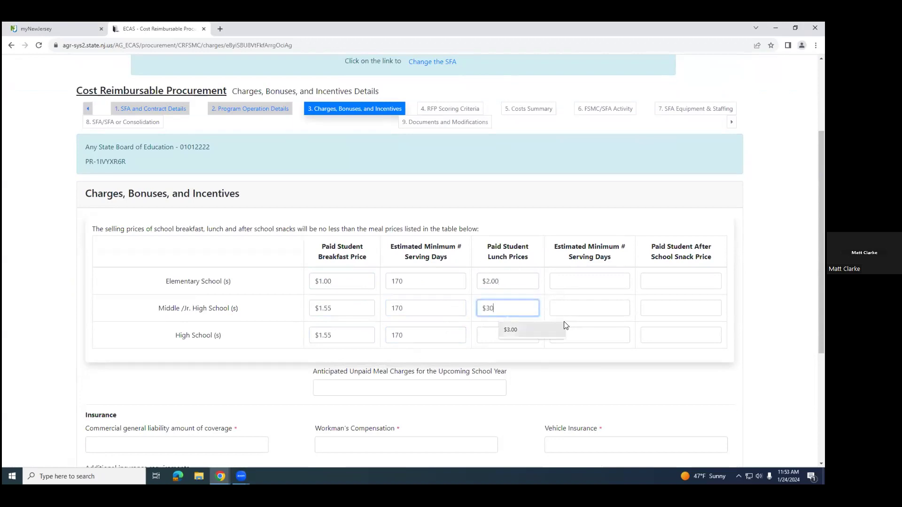
key(BackSpace)
key(BackSpace)
text(3.00)
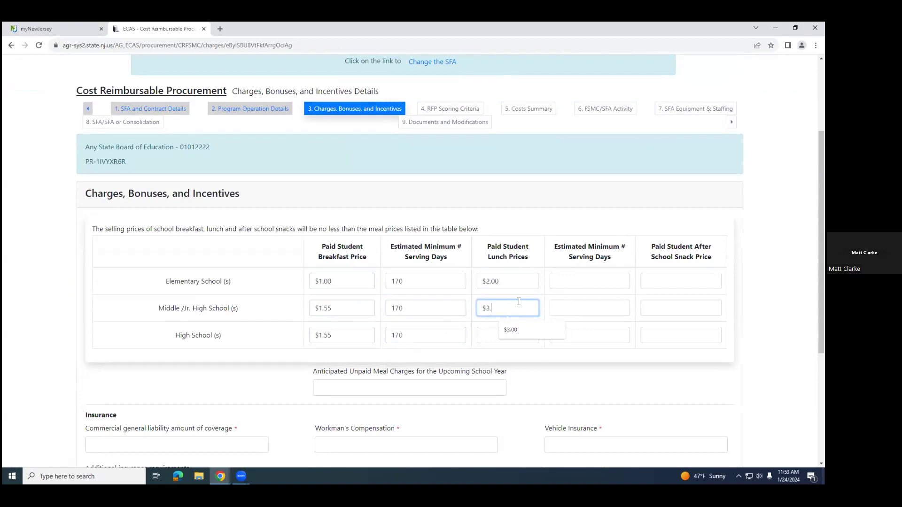
click(494, 331)
text(3.00)
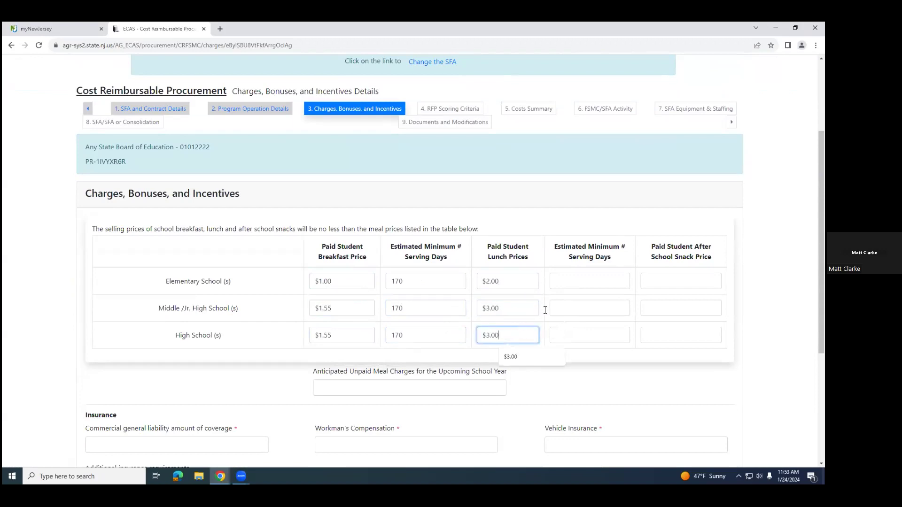
Step: Set the estimated minimum lunch serving days to 175 for all three school levels
click(579, 280)
text(175)
click(568, 309)
text(175)
click(567, 335)
text(175)
Step: Set the elementary school paid student after school snack price to $0.50
click(667, 281)
text(0.50)
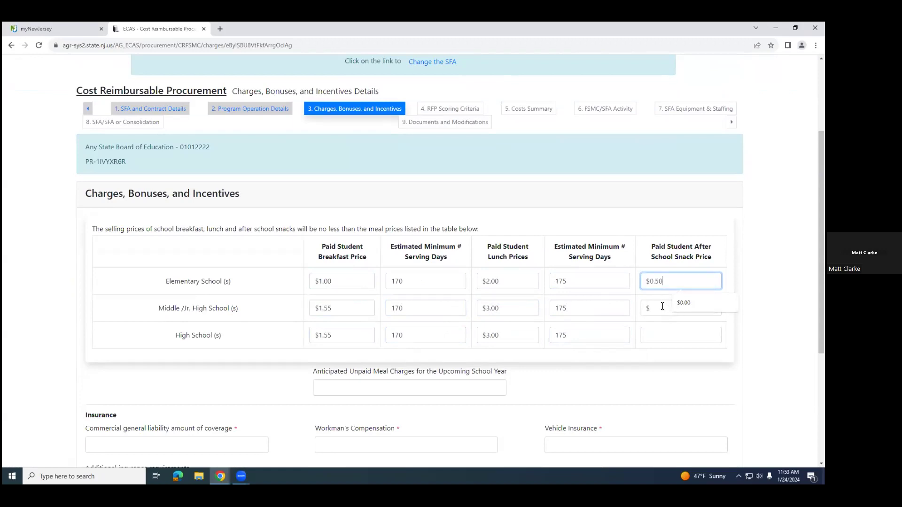
click(671, 382)
Step: Enter $5,000.00 as the anticipated unpaid meal charges for the upcoming school year
scroll(606, 385, down, 2)
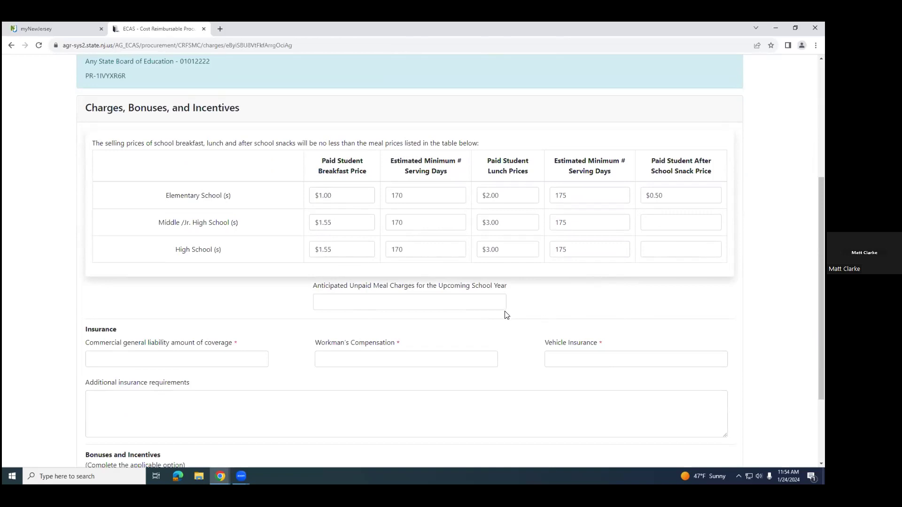
click(373, 302)
click(371, 303)
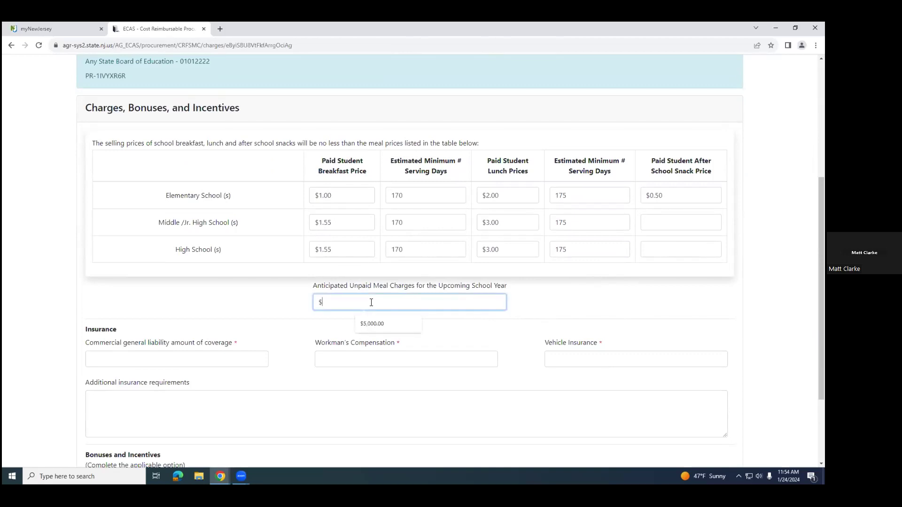
text(5,000.00)
click(553, 306)
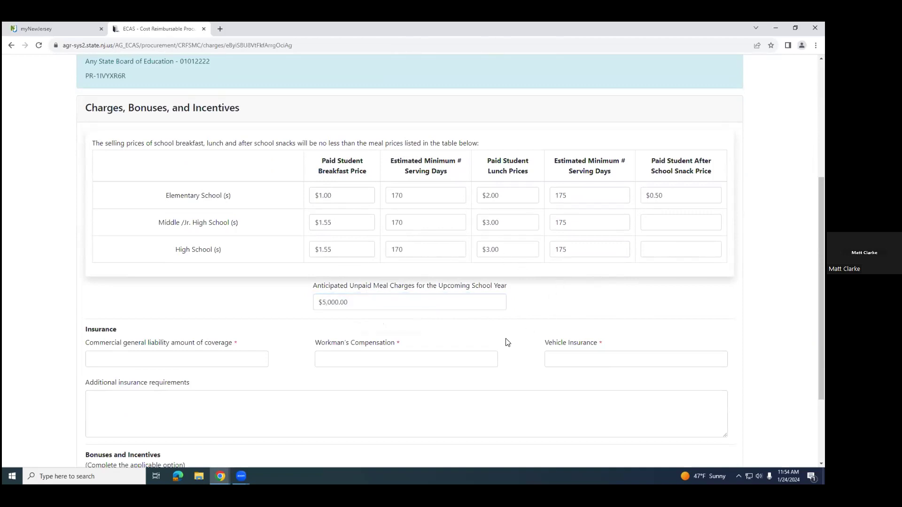
Step: Set the commercial general liability, workman's compensation and vehicle insurance amounts to $1,000,000.00 each
scroll(489, 359, down, 1)
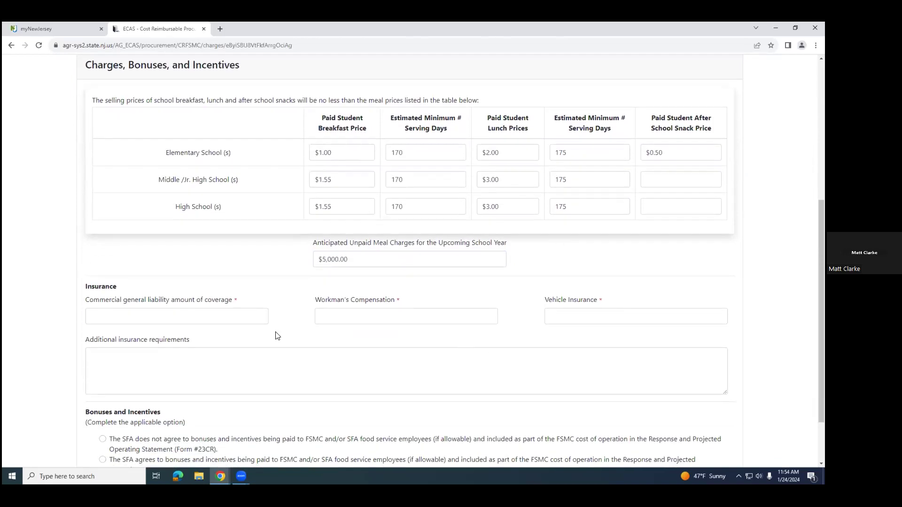
click(199, 316)
text(1,000,000.00)
click(337, 316)
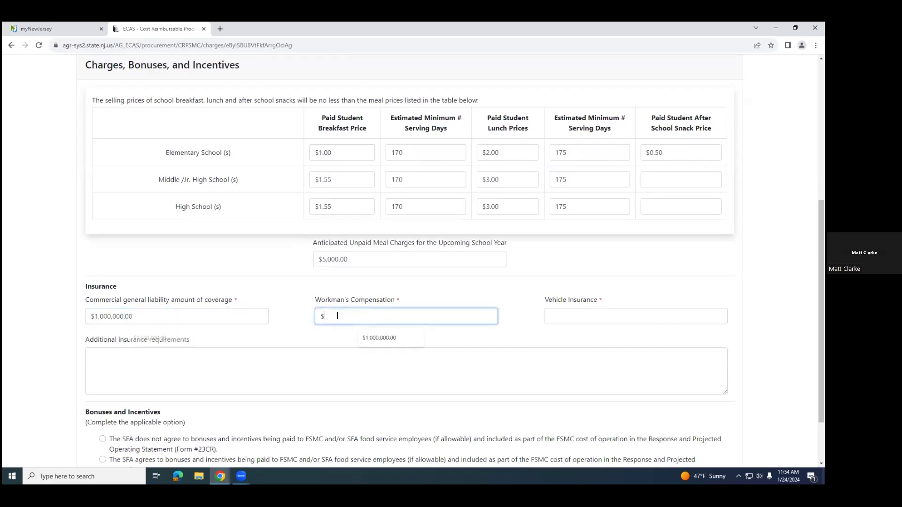
text(1,000,000.00)
click(559, 315)
text(1,000,000)
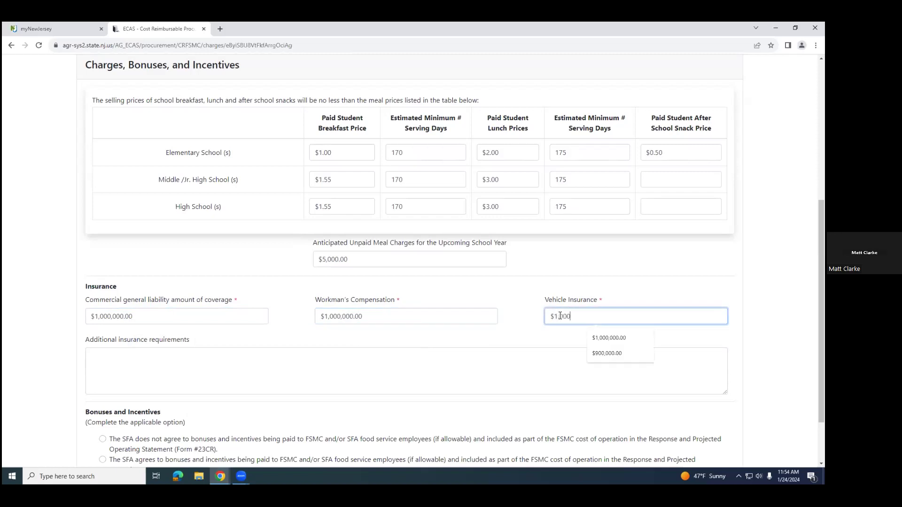
text(.00)
Step: Enter "Sample additional insurance requirements." as the additional insurance requirements
scroll(246, 354, down, 1)
click(177, 320)
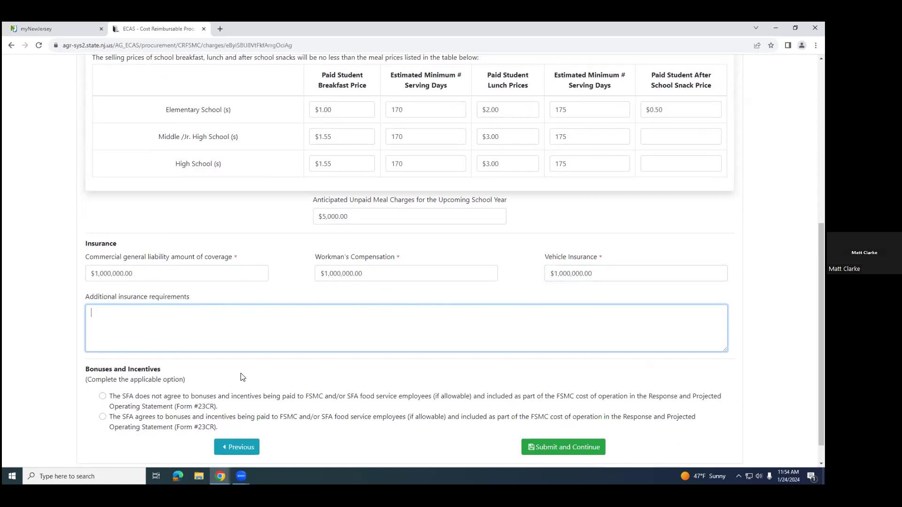
text(Sample additional insurance requirements.)
scroll(364, 316, down, 1)
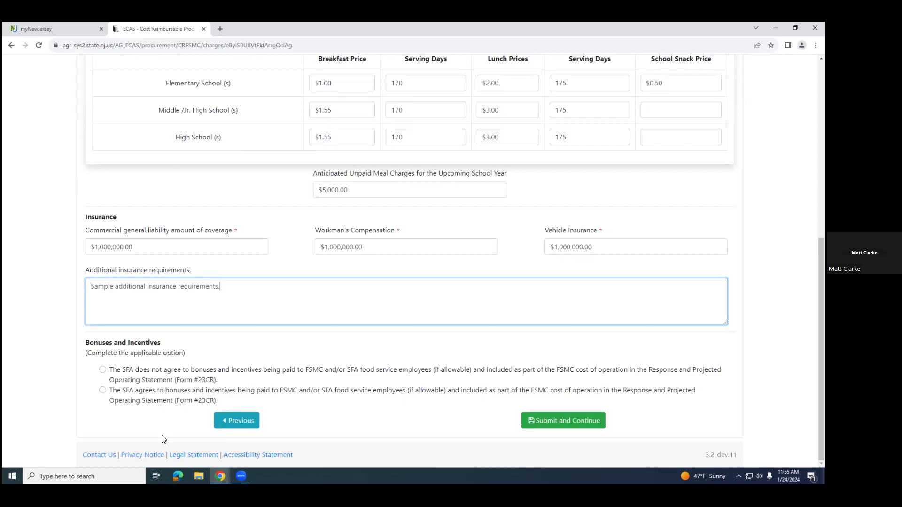
Step: Agree to bonuses and incentives being paid to FSMC and/or SFA employees, listing a Performance bonus with Manager as the eligible position
click(102, 391)
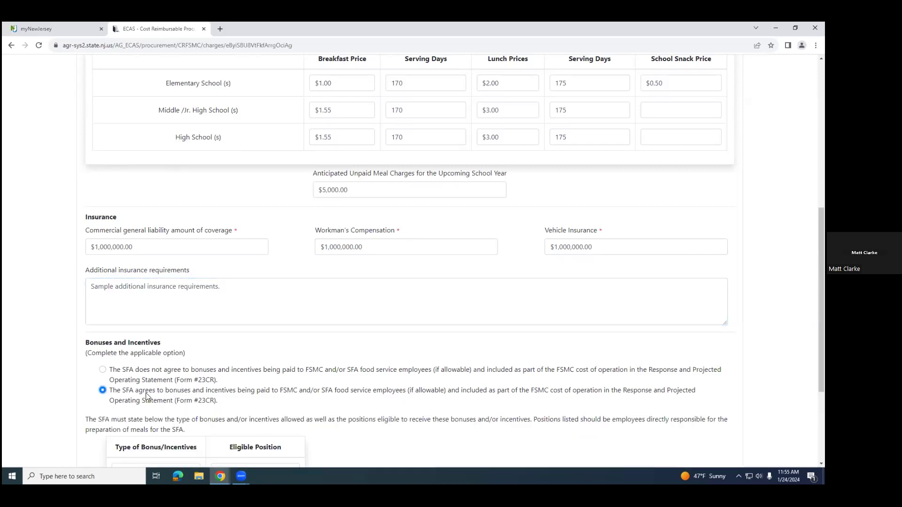
scroll(289, 407, down, 2)
scroll(341, 365, down, 1)
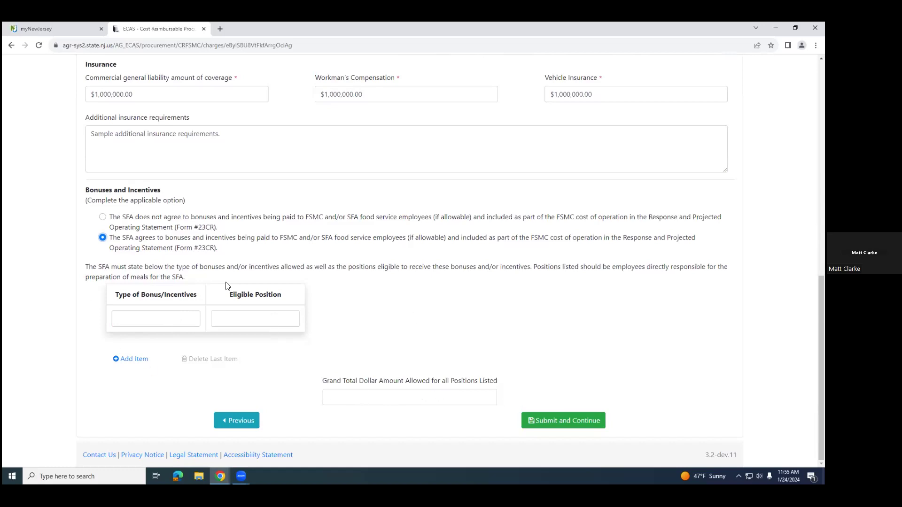
click(155, 317)
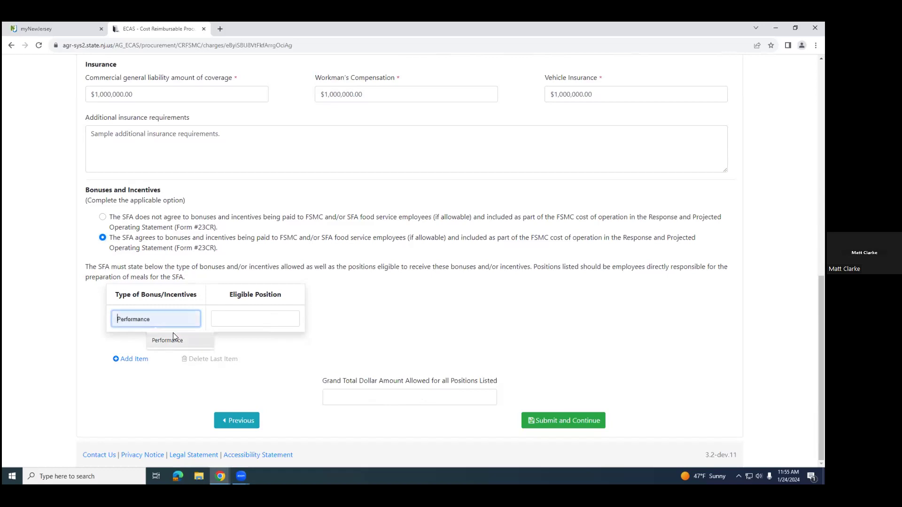
text(Performance)
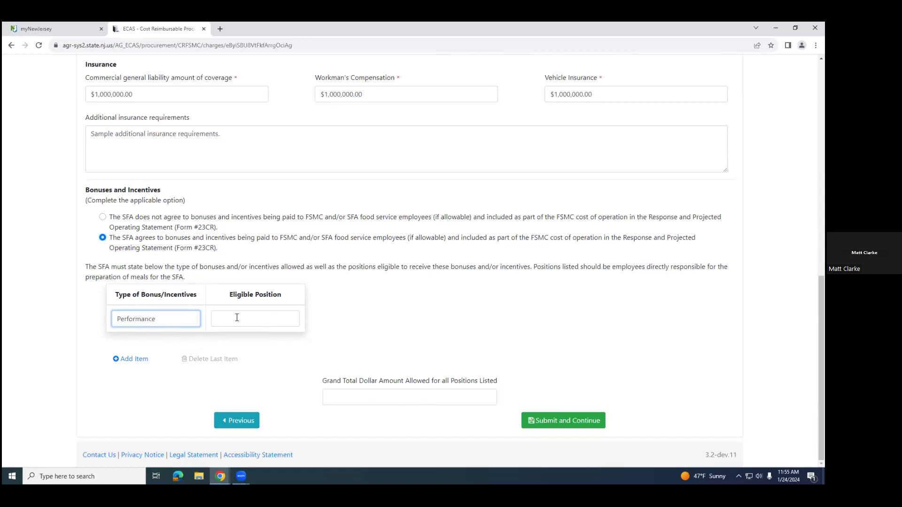
click(246, 313)
text(Manager)
click(456, 316)
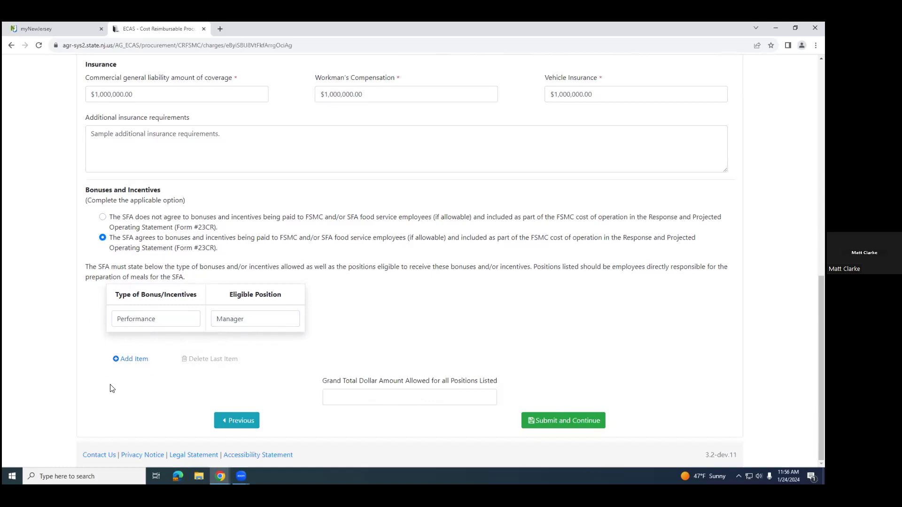
Step: Add a second bonus item with type Holiday and eligible position All Staff
click(123, 360)
click(141, 343)
text(Holiday)
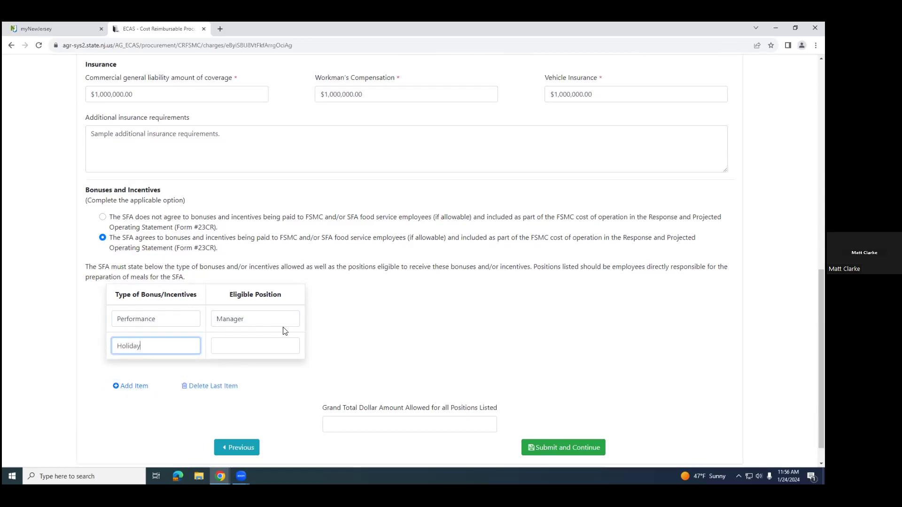
click(260, 343)
text(All Staff)
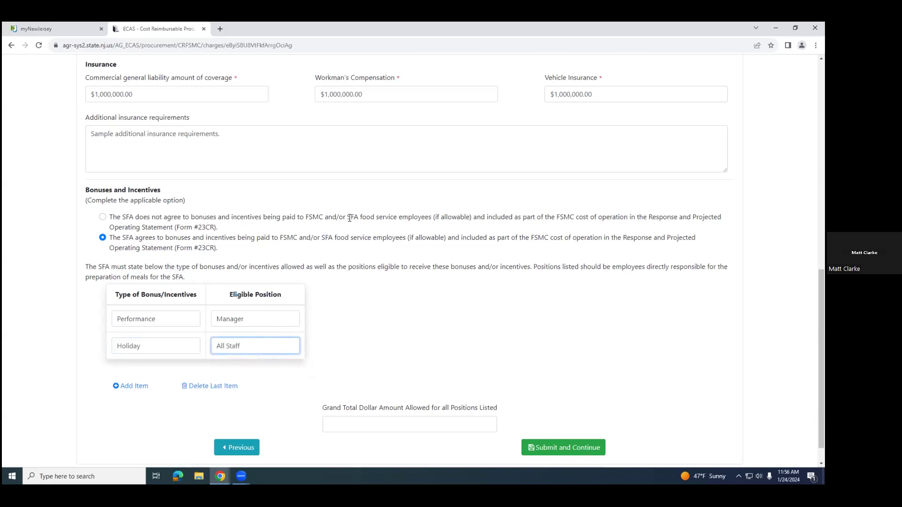
Step: Set the grand total dollar amount allowed for all listed bonus positions to $5,000.00
click(432, 381)
scroll(428, 382, down, 1)
click(389, 392)
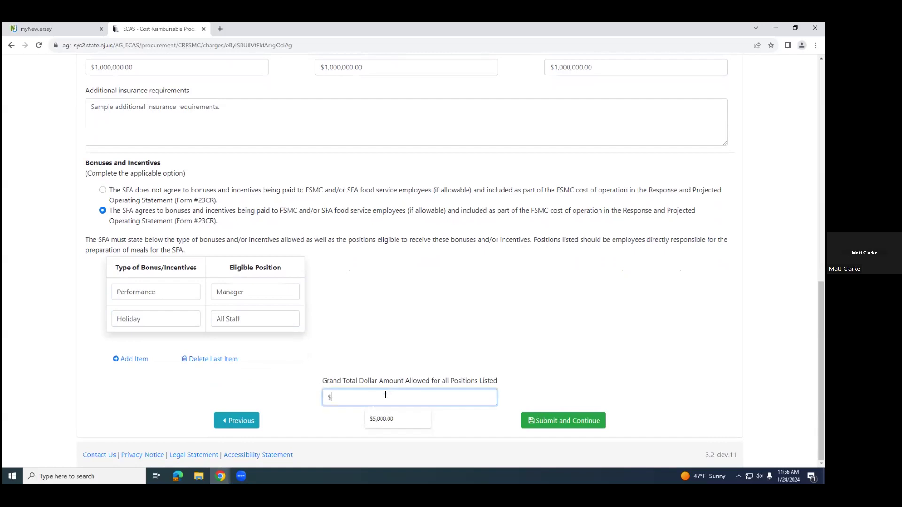
text(5000.00)
click(433, 303)
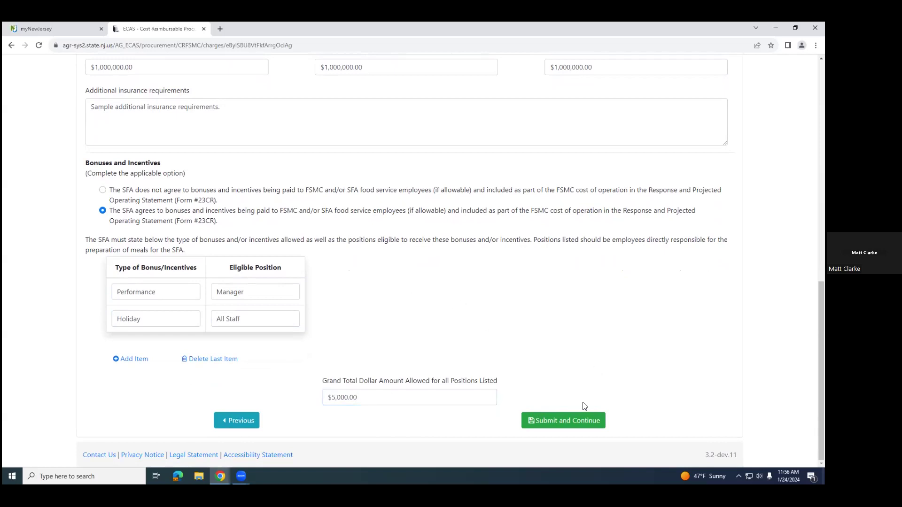
Step: Review the Charges, Bonuses, and Incentives entries and submit the section to continue to RFP Scoring Criteria
scroll(409, 334, up, 4)
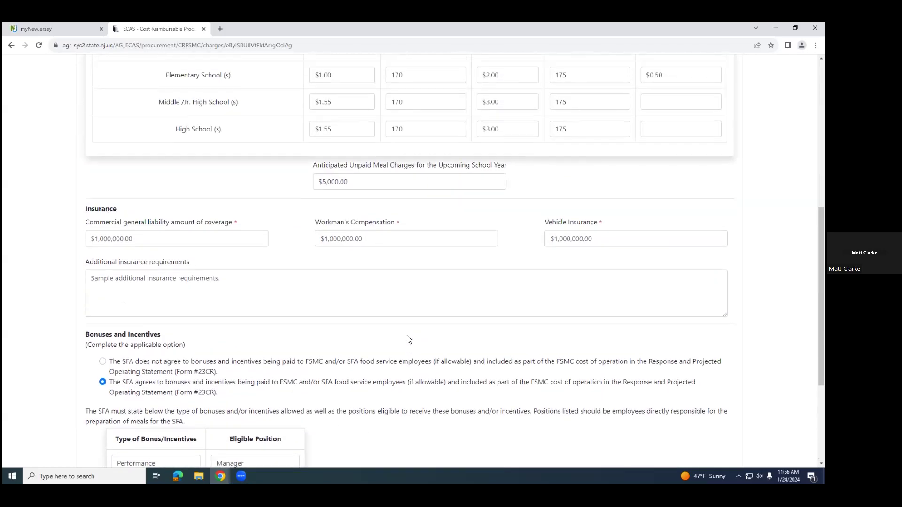
scroll(409, 339, up, 3)
scroll(446, 406, down, 6)
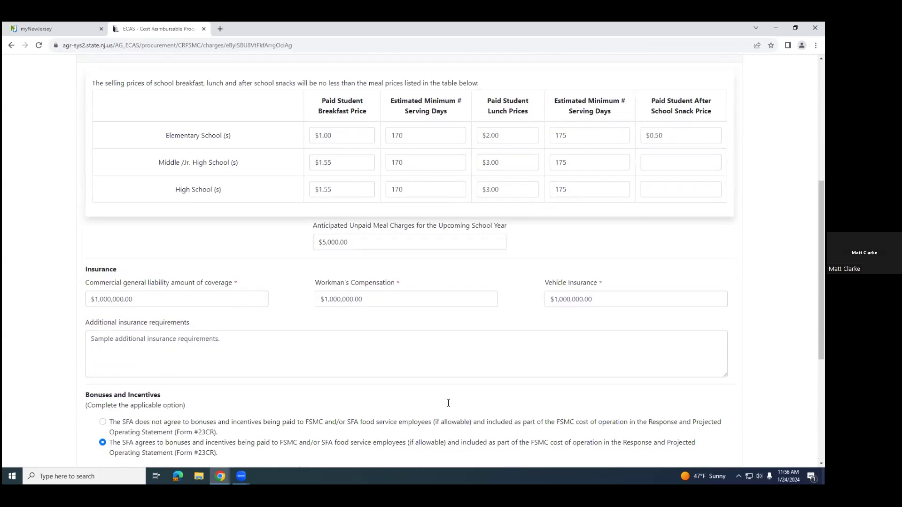
scroll(449, 402, down, 1)
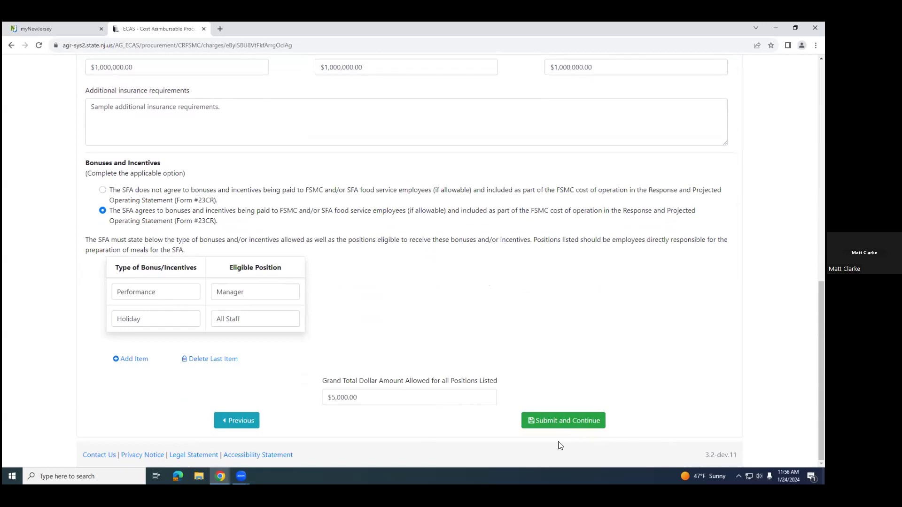
click(559, 422)
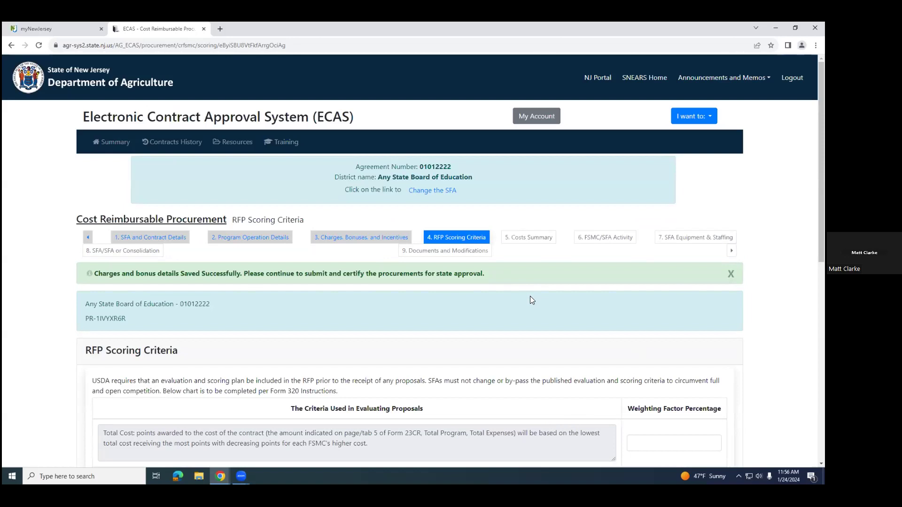
Step: Reopen the Charges, Bonuses, and Incentives section, set the SFSP bid guarantee bonding percentage to 5, and resubmit it
click(360, 237)
scroll(441, 368, down, 10)
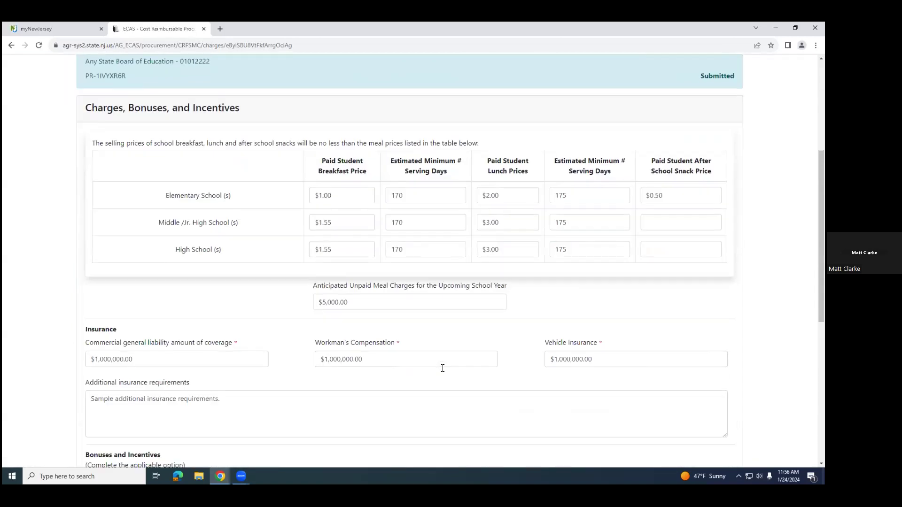
scroll(436, 373, down, 1)
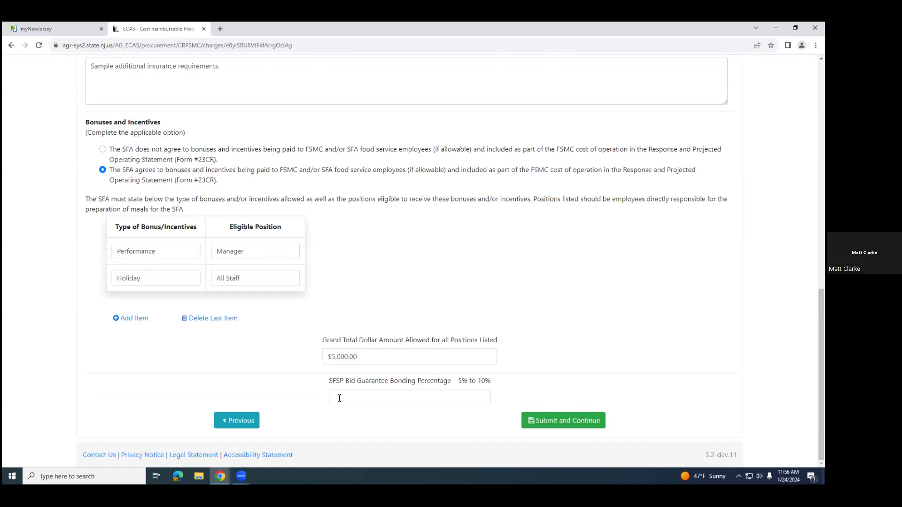
scroll(524, 270, up, 11)
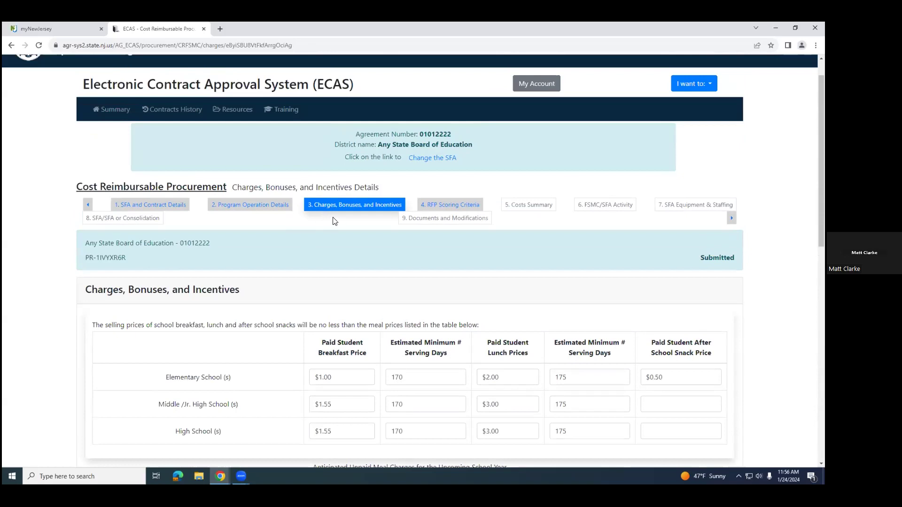
scroll(356, 301, down, 1)
scroll(351, 304, down, 5)
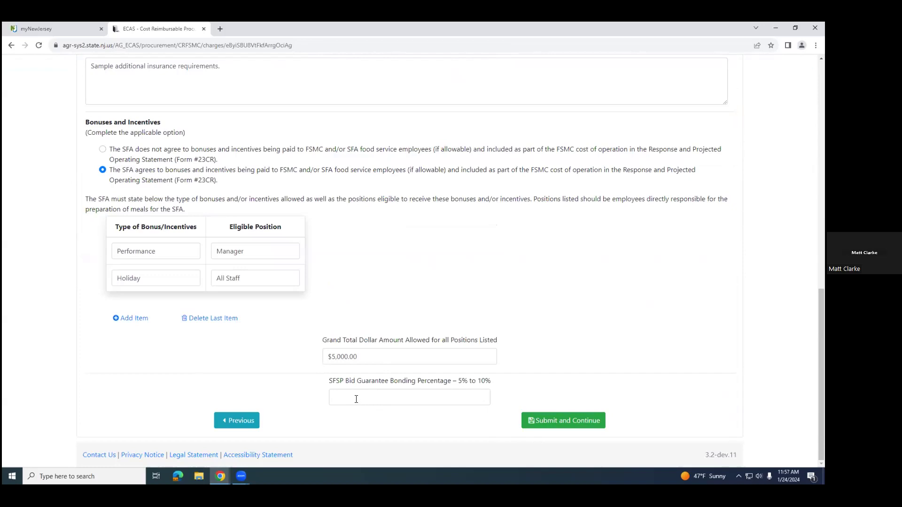
click(382, 396)
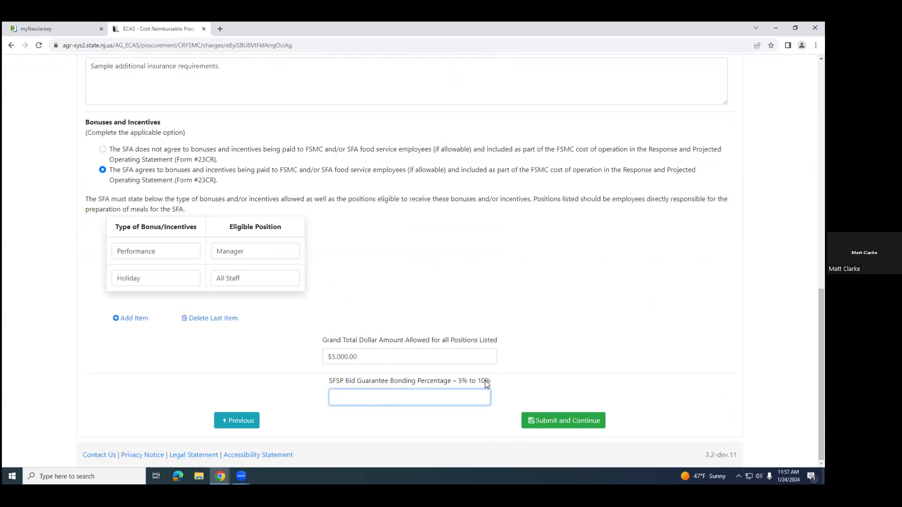
text(5)
click(572, 388)
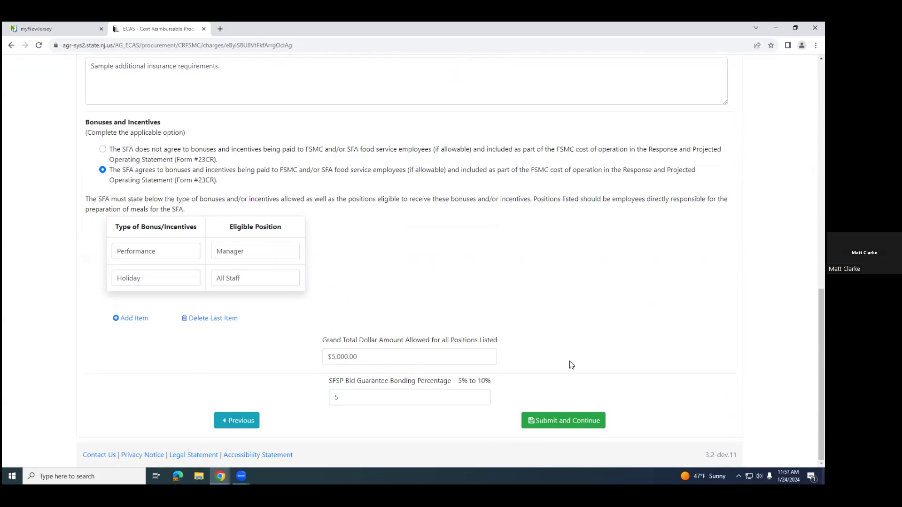
click(555, 419)
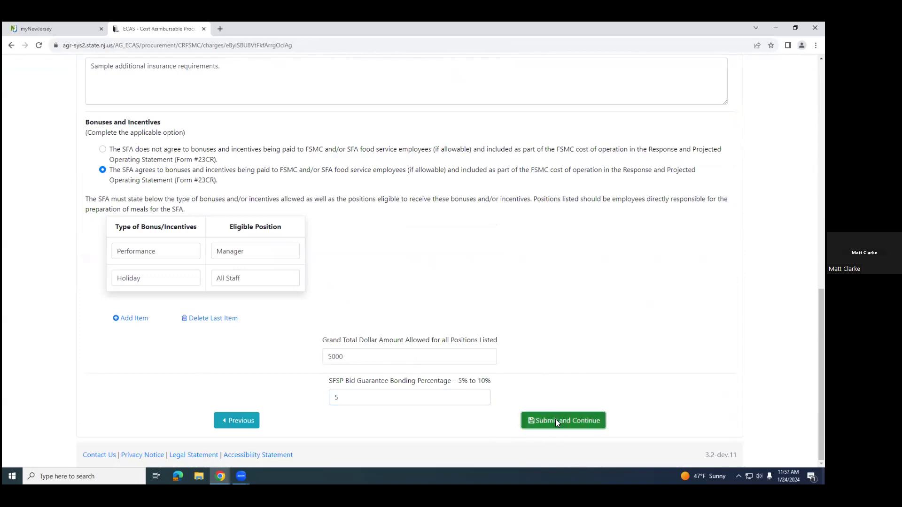
Step: Enter "Menus meet SFA variety requirements." as the evaluation criterion below Total Cost
scroll(467, 295, down, 3)
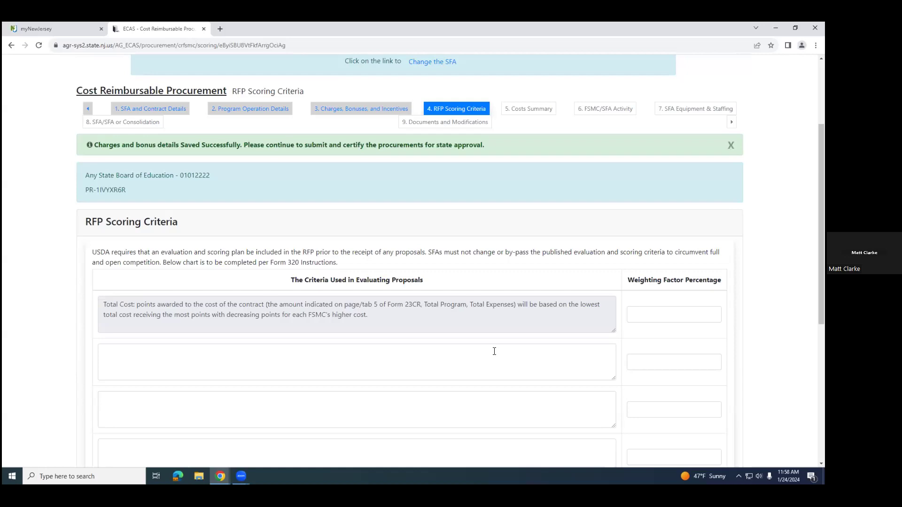
scroll(540, 261, down, 3)
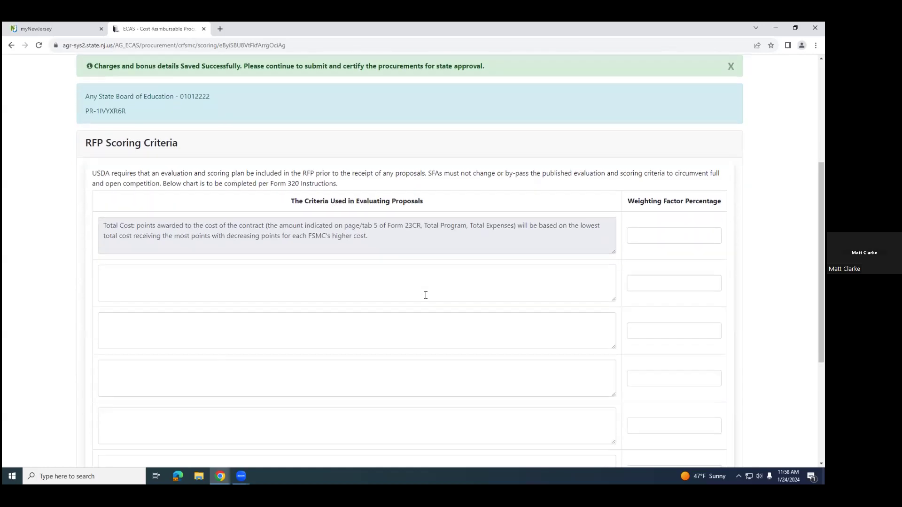
click(211, 228)
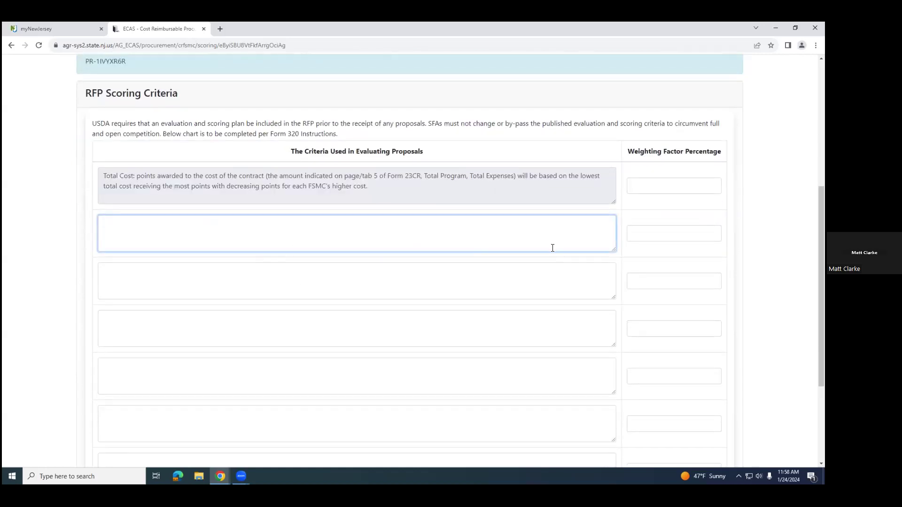
text(Menus meet SFA variety requirements.)
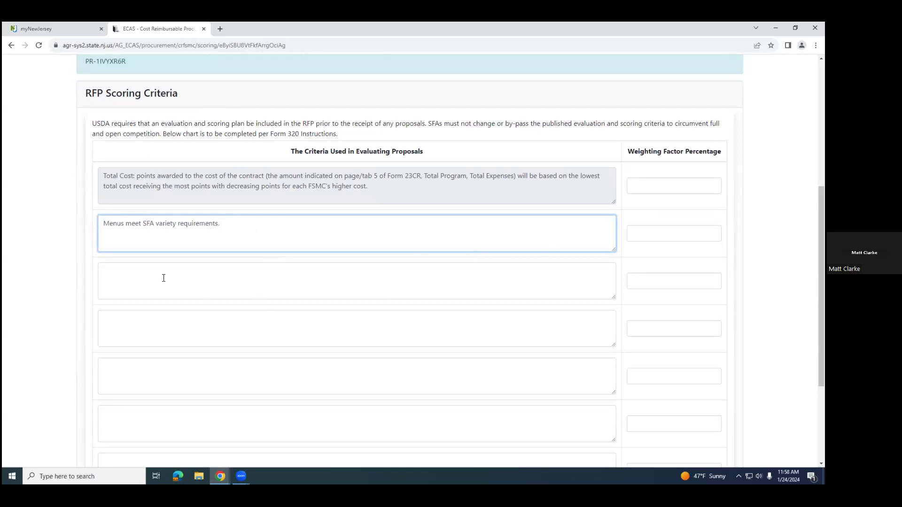
Step: Enter "FSMC staffing meets SFA minimum staffing requirements." as the criterion below the menu variety one
click(200, 276)
text(FSMC staffing meets SFA minimum staffing requirements.)
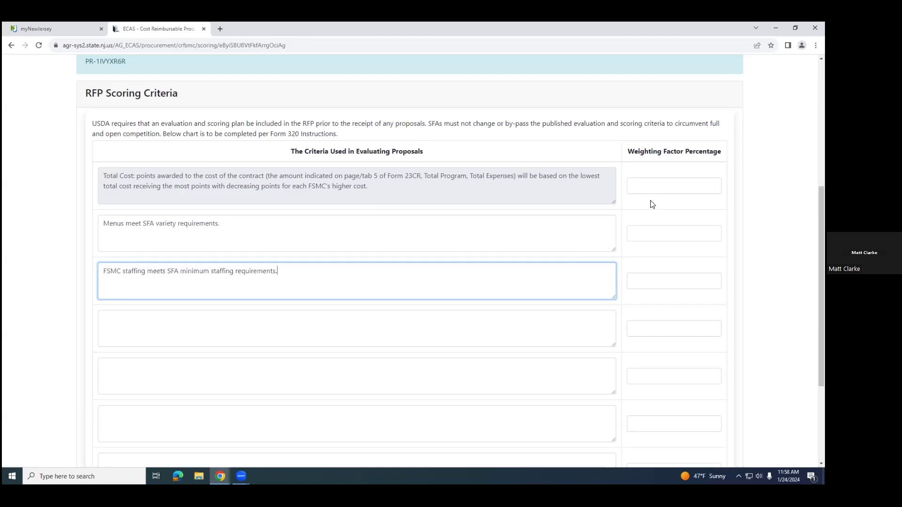
Step: Try to enter weighting factors of 50.00 for Total Cost, 25.00 for menu variety and 25.0 for FSMC staffing
click(668, 187)
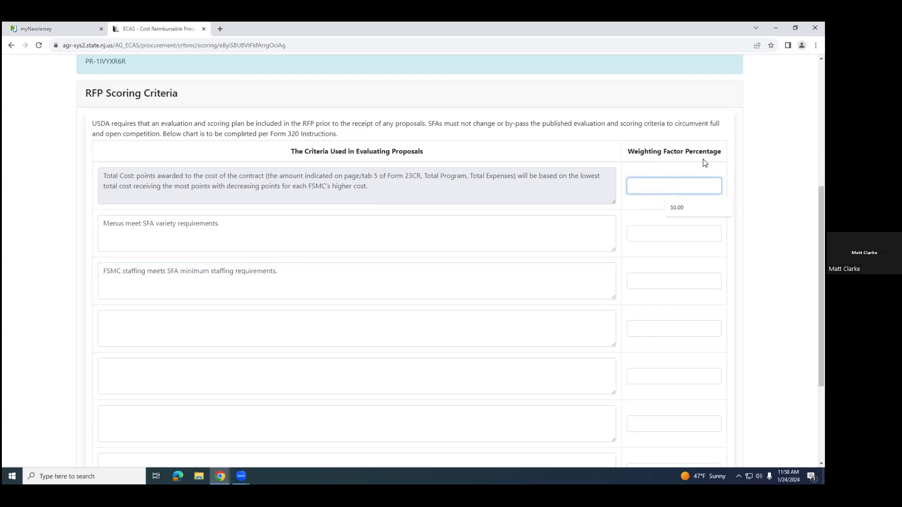
text(50.00)
click(661, 228)
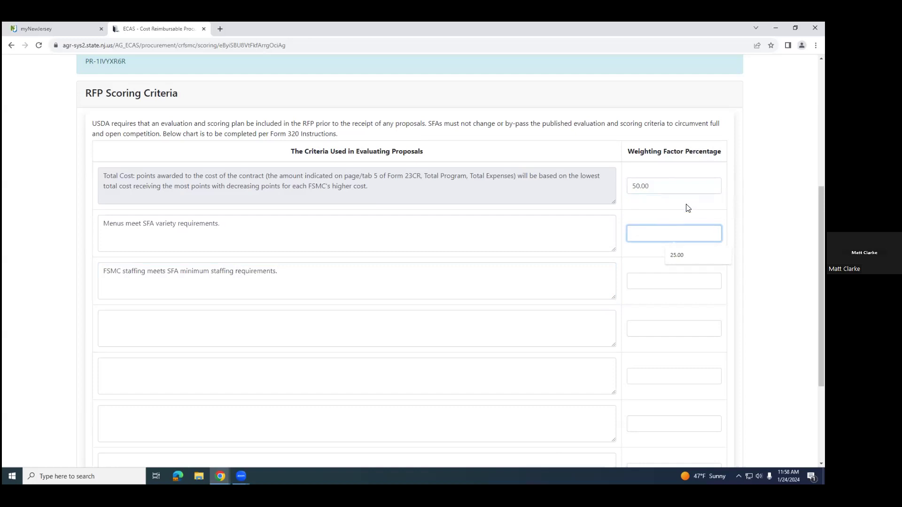
text(25.00)
click(663, 282)
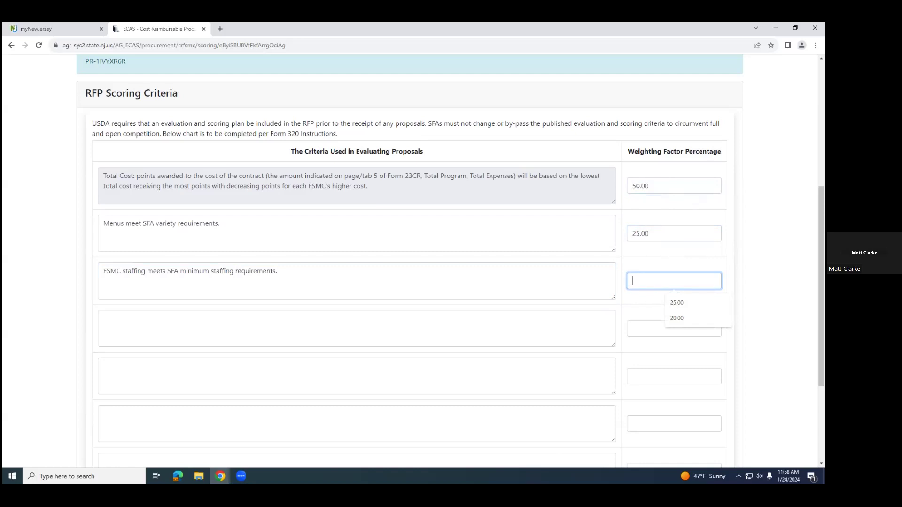
text(25.0)
key(Return)
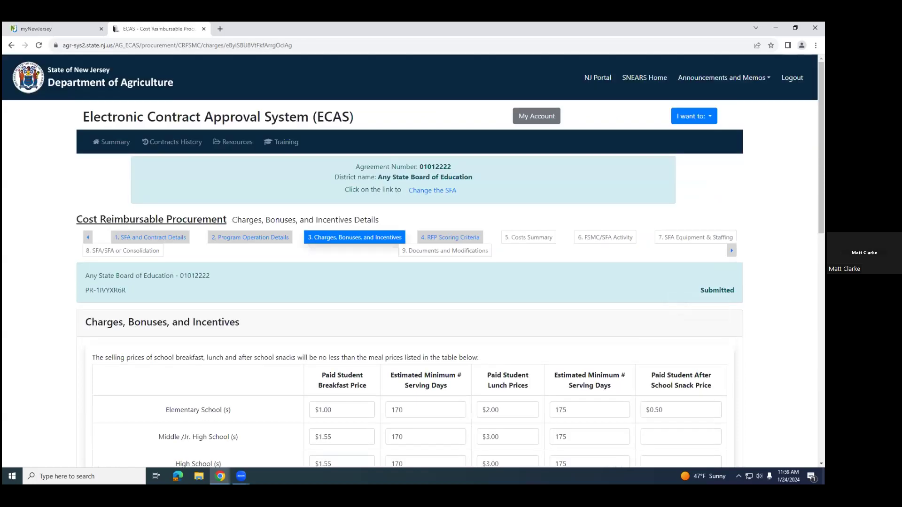
Step: Return to the RFP Scoring Criteria section and enter "Menus meet SFA variety requirements" as the criterion below Total Cost
click(465, 238)
scroll(556, 348, down, 5)
scroll(513, 326, up, 3)
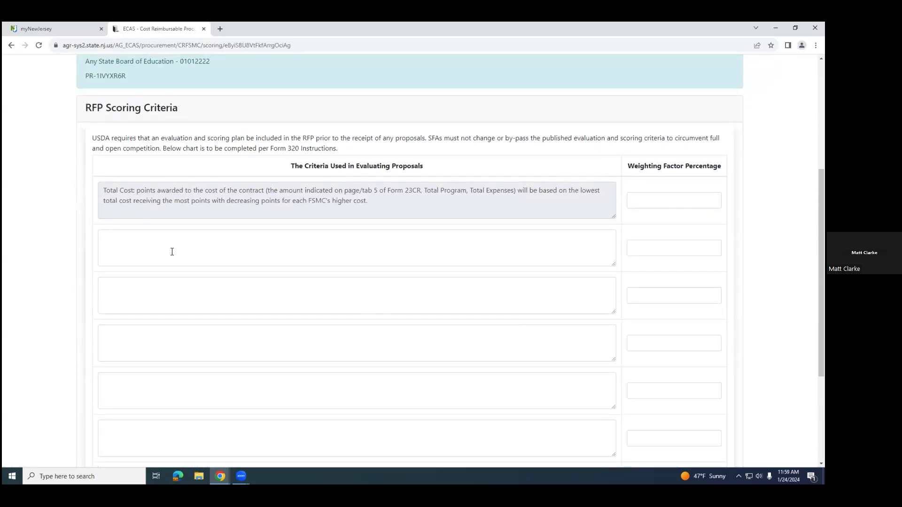
click(197, 332)
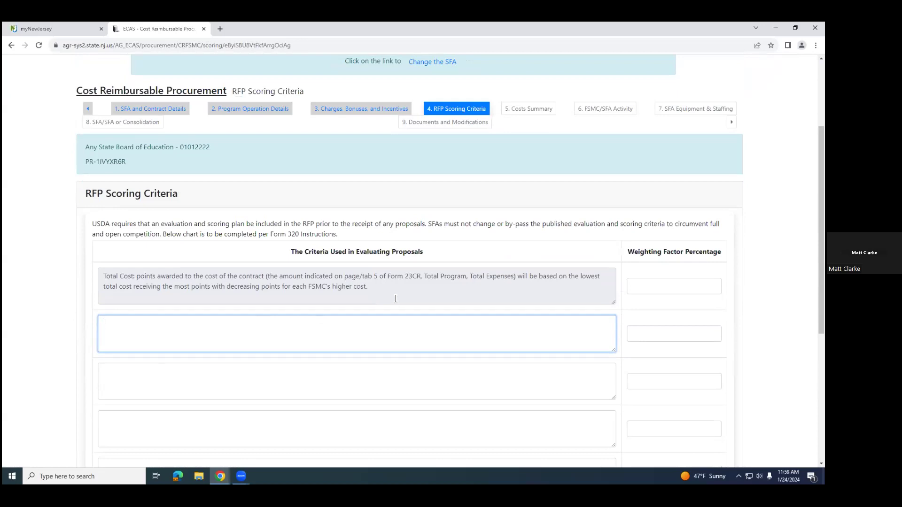
text(Menus meet SFA variety requirements)
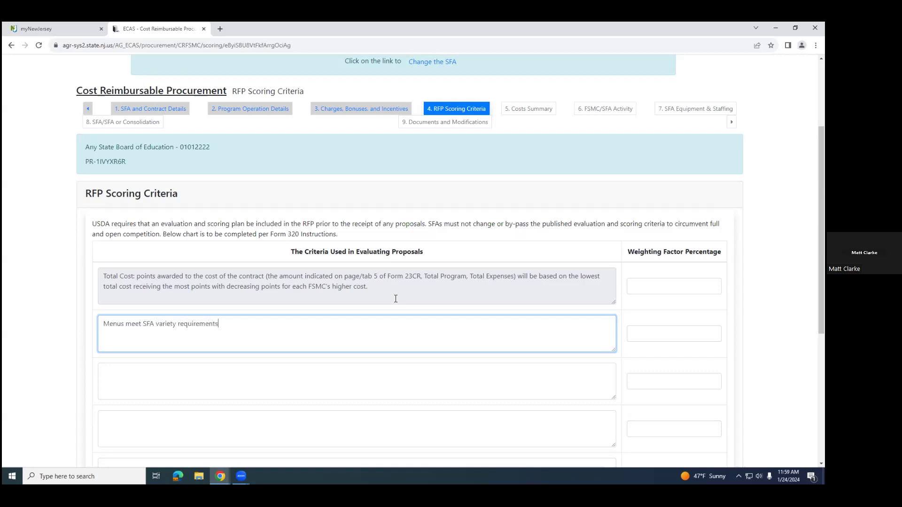
Step: Enter "FSMC staffing meets SFA minimum staffing requirments." as the criterion below the menu variety requirements
click(272, 387)
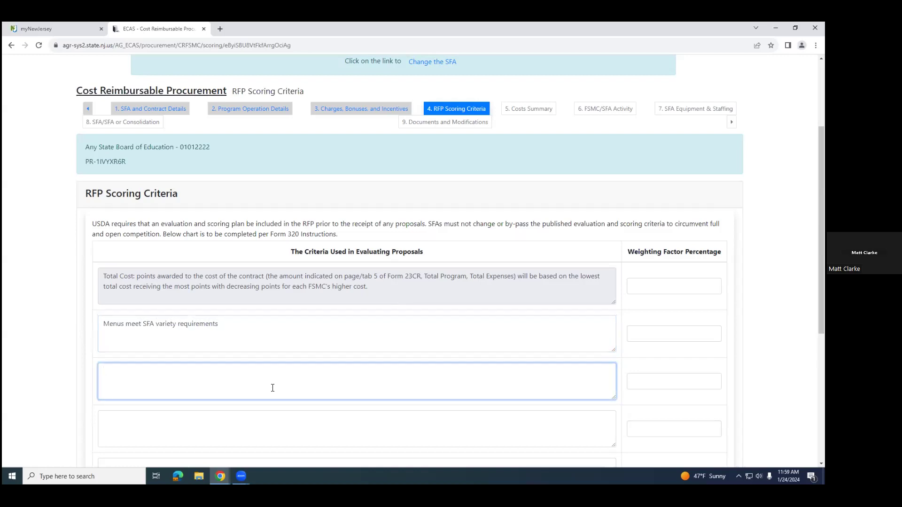
text(FSMC staffing meets SFA minim)
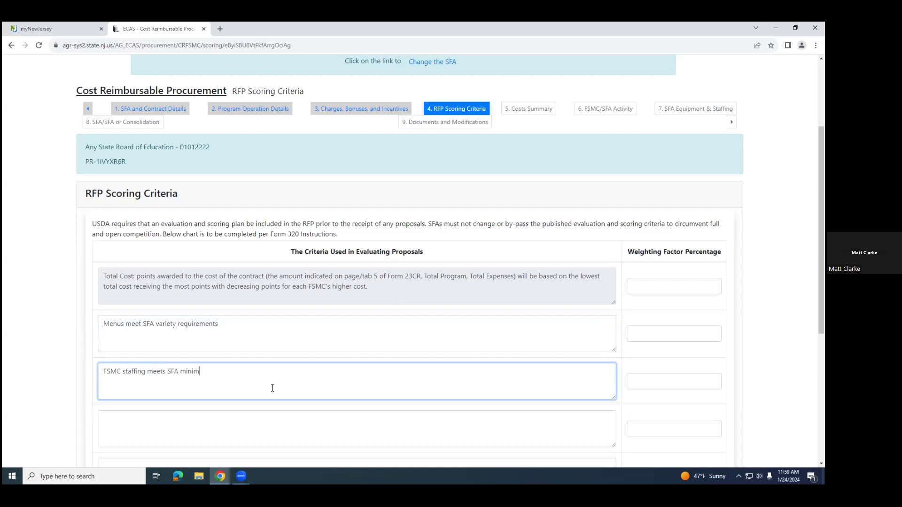
text(um staffing requirments.)
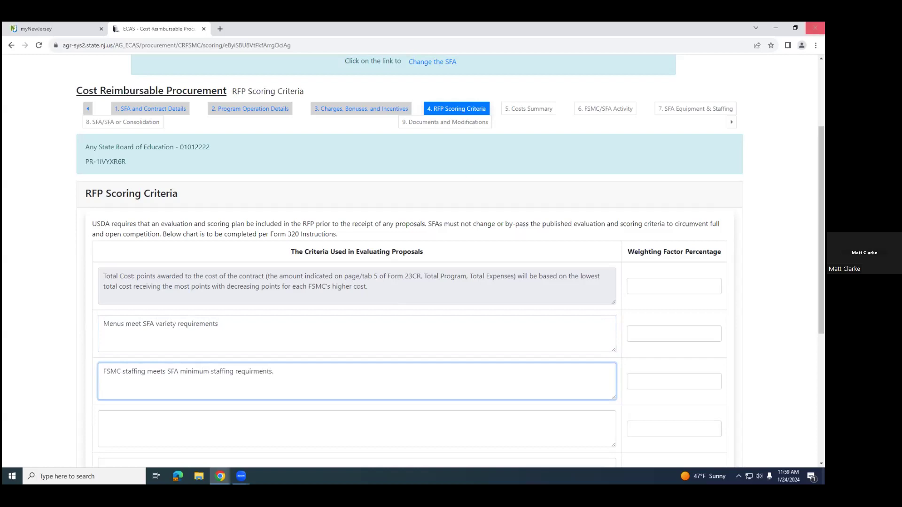
Step: Enter weighting factors of 50 for Total Cost, 25 for menu variety and 20 for FSMC staffing, and try to submit the scoring criteria
click(671, 282)
text(50)
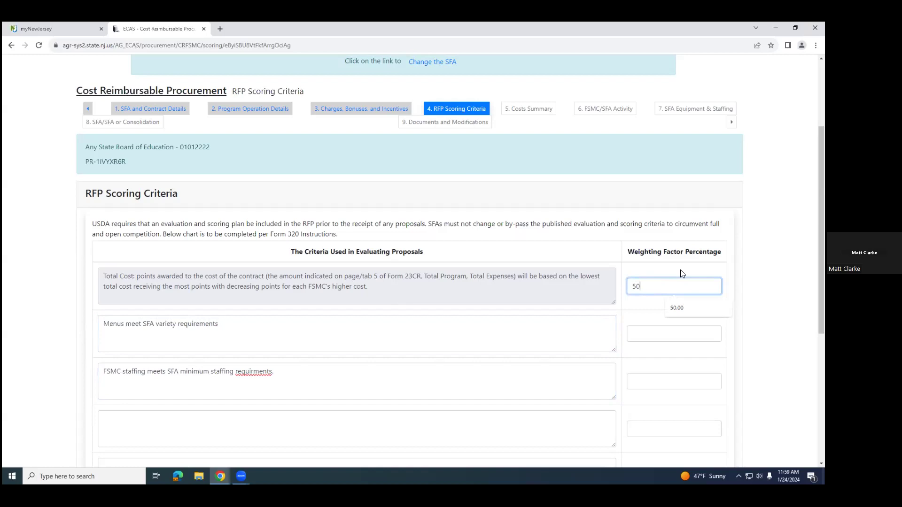
click(674, 327)
text(25)
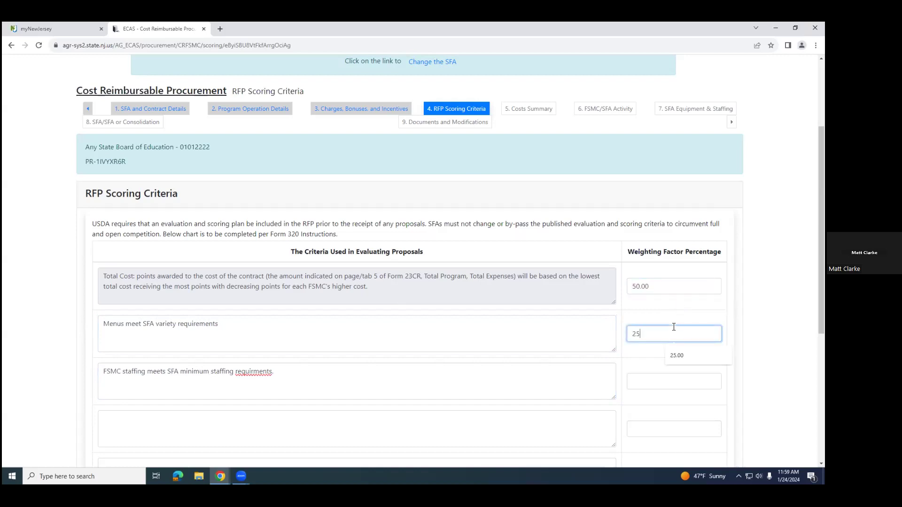
click(664, 380)
text(20)
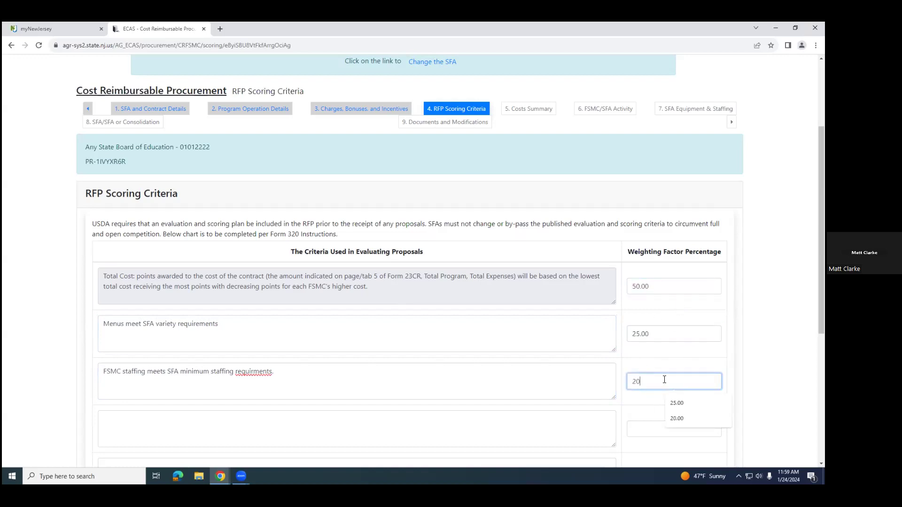
scroll(568, 348, down, 1)
click(608, 314)
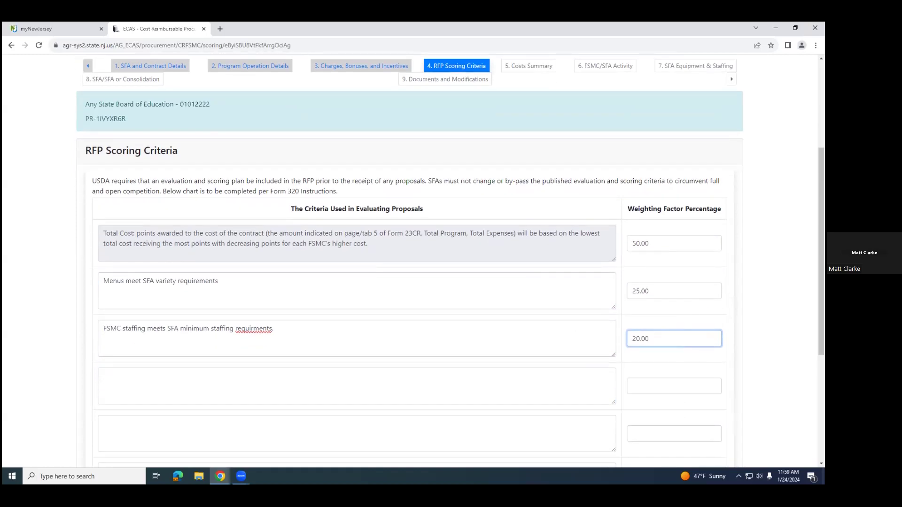
scroll(546, 319, down, 5)
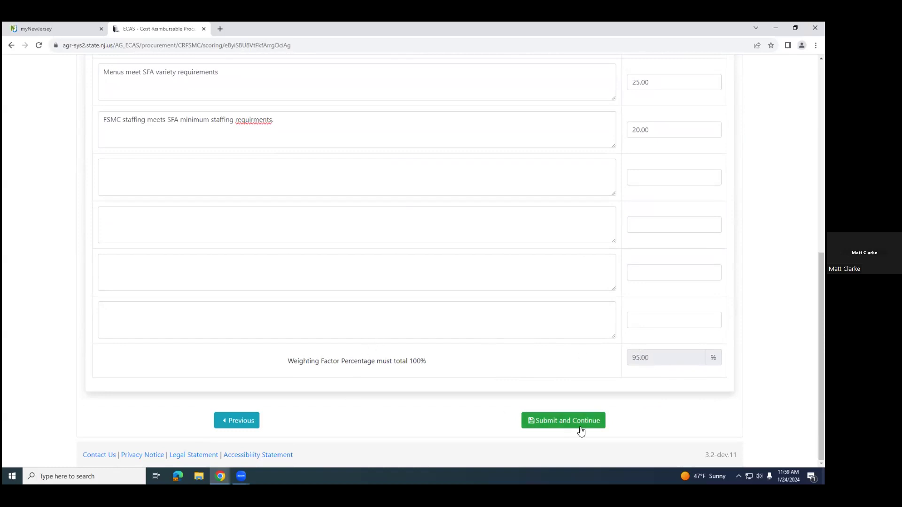
click(562, 420)
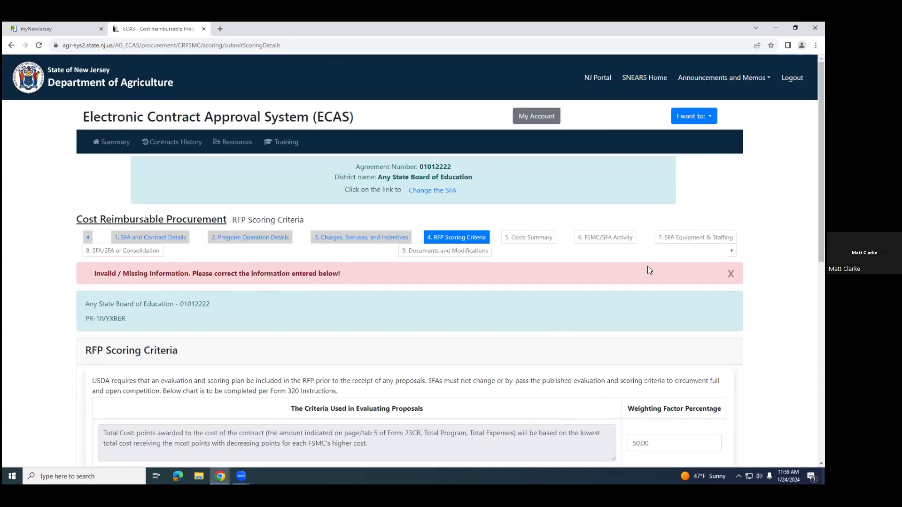
Step: Set the weighting factor for the FSMC staffing criterion to 25.00 and submit the RFP Scoring Criteria to continue
scroll(477, 338, down, 9)
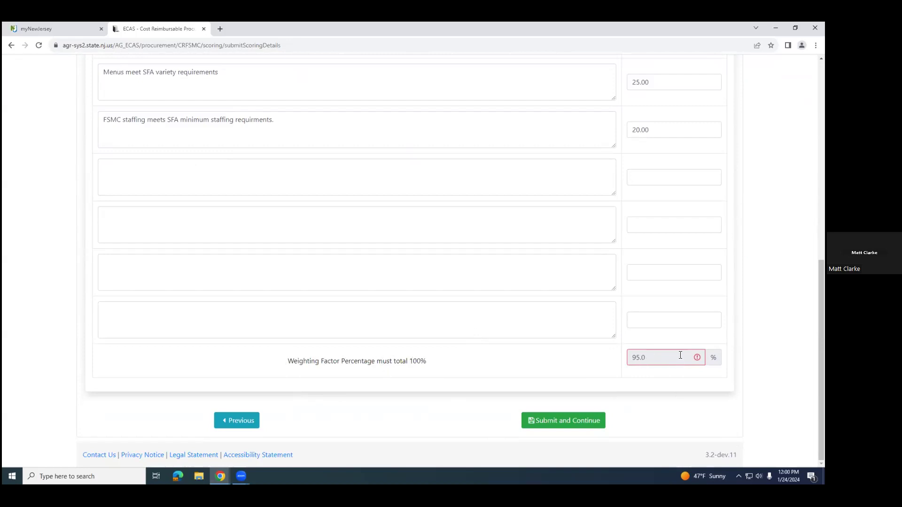
scroll(719, 170, up, 1)
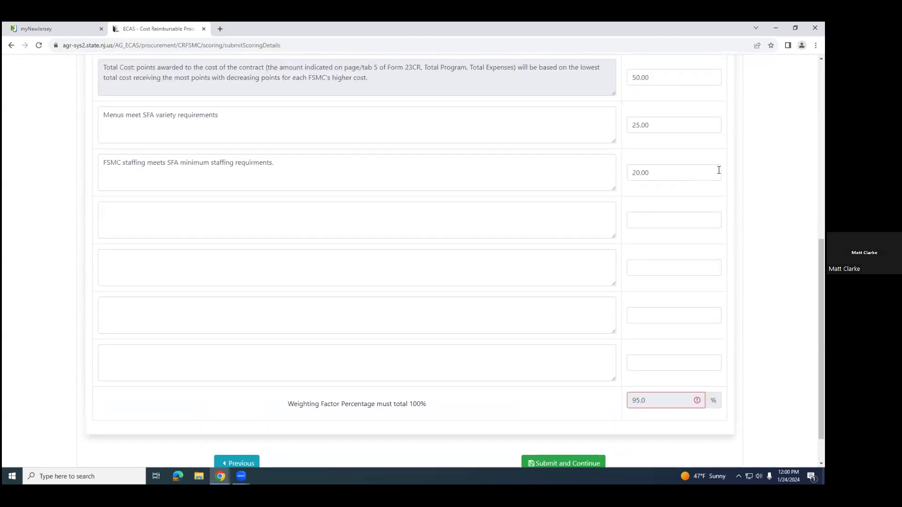
drag(652, 173, 624, 161)
click(639, 172)
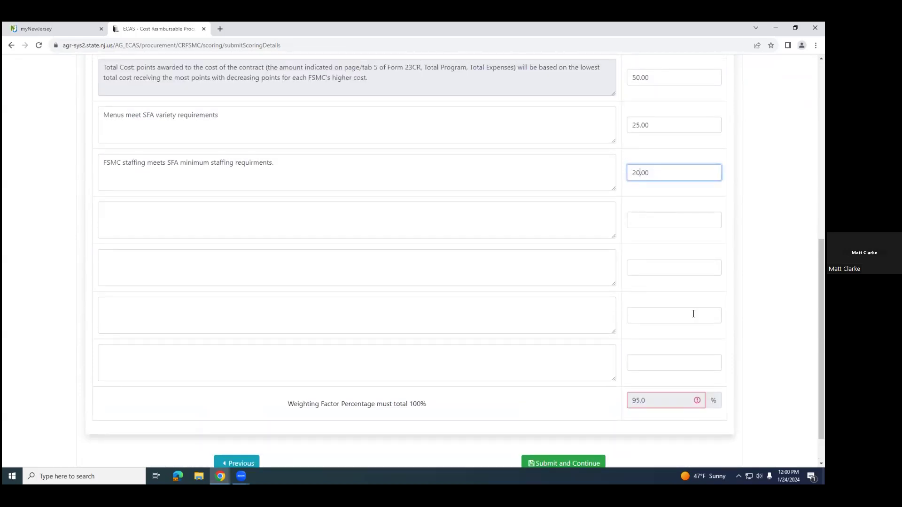
key(shift+Left)
text(5)
click(671, 310)
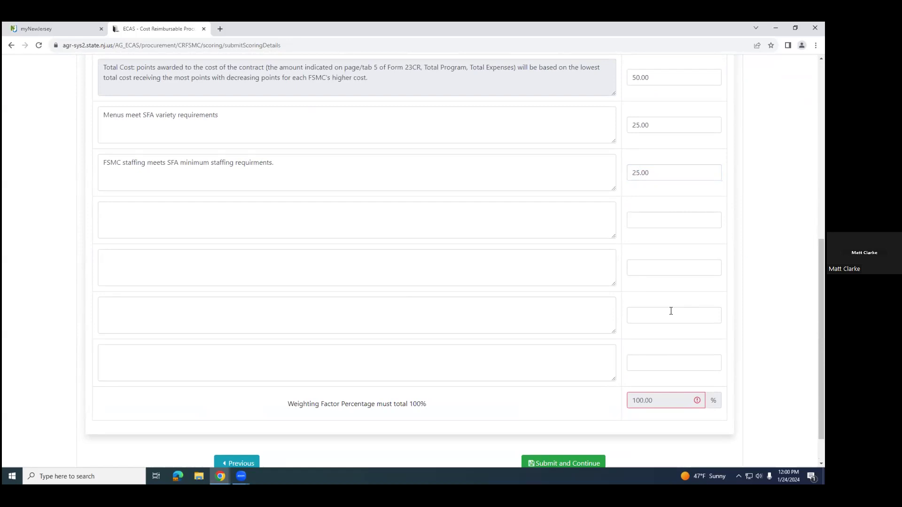
scroll(386, 359, down, 1)
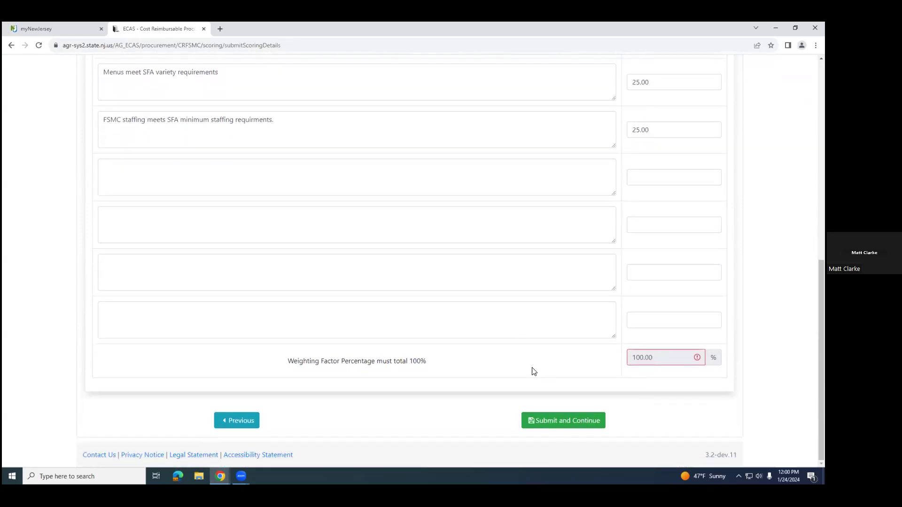
click(553, 422)
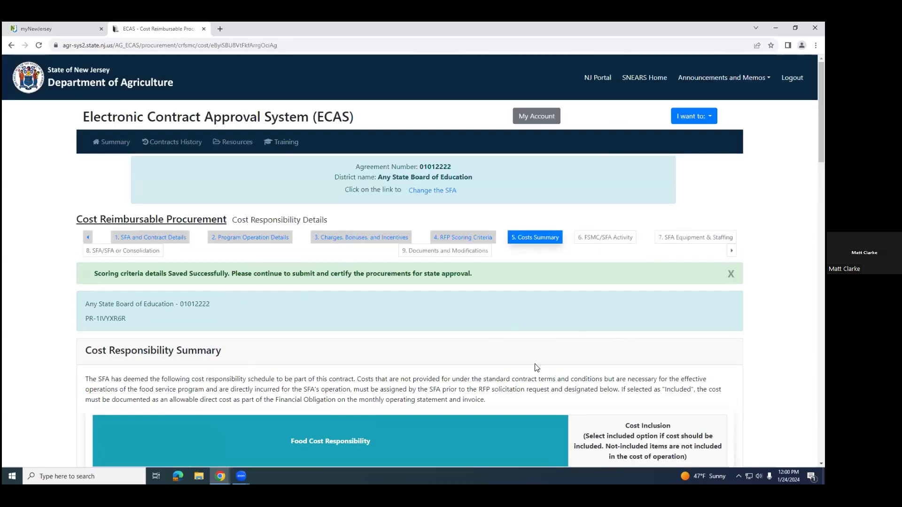
Step: Review the Food Cost Responsibility items and their cost inclusion options in the Cost Responsibility Summary
scroll(470, 347, down, 2)
scroll(418, 320, down, 2)
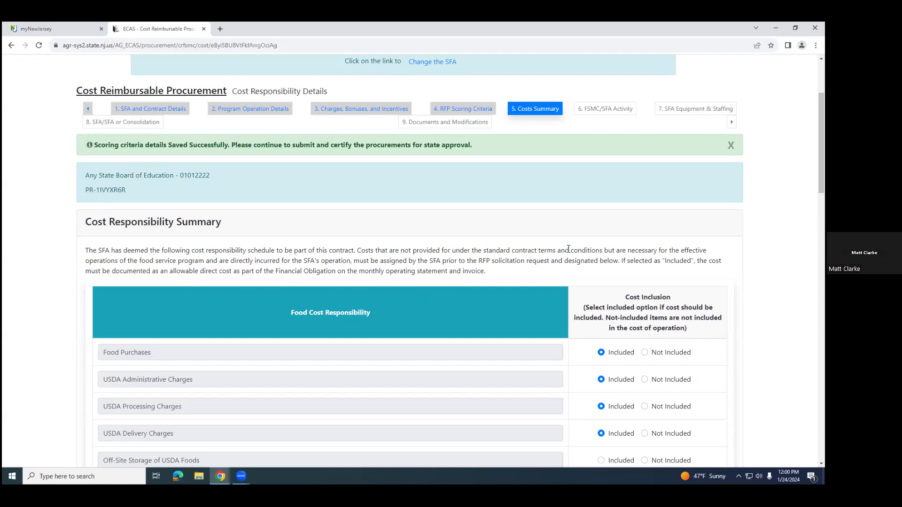
scroll(491, 416, down, 3)
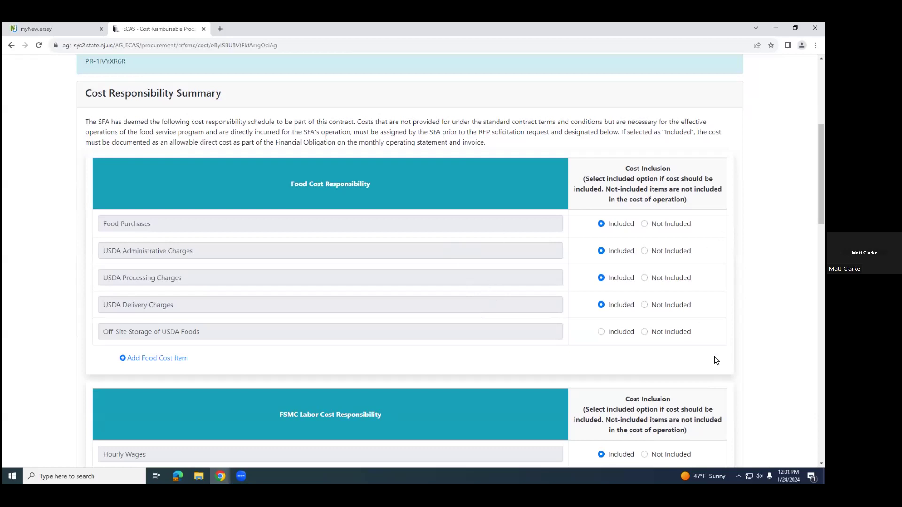
Step: Mark Off-Site Storage of USDA Foods and the TB Testing labor cost as Not Included
click(644, 331)
scroll(631, 332, down, 5)
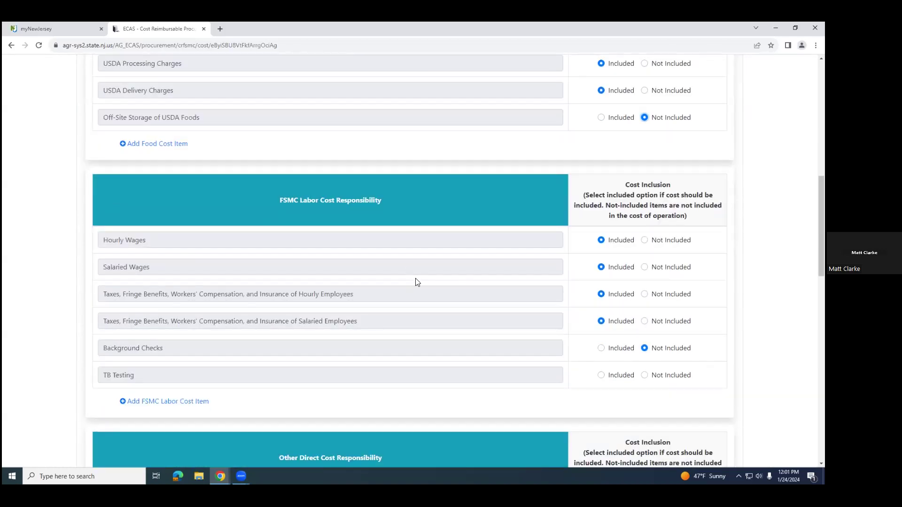
scroll(417, 280, down, 1)
click(645, 289)
Step: Under Other Direct Cost Responsibility, mark Laundry Not Included and Menu Printing and Paper, Telephone-Mobile/Cell and Uniforms for all Employees Included
scroll(696, 319, down, 5)
scroll(694, 319, down, 2)
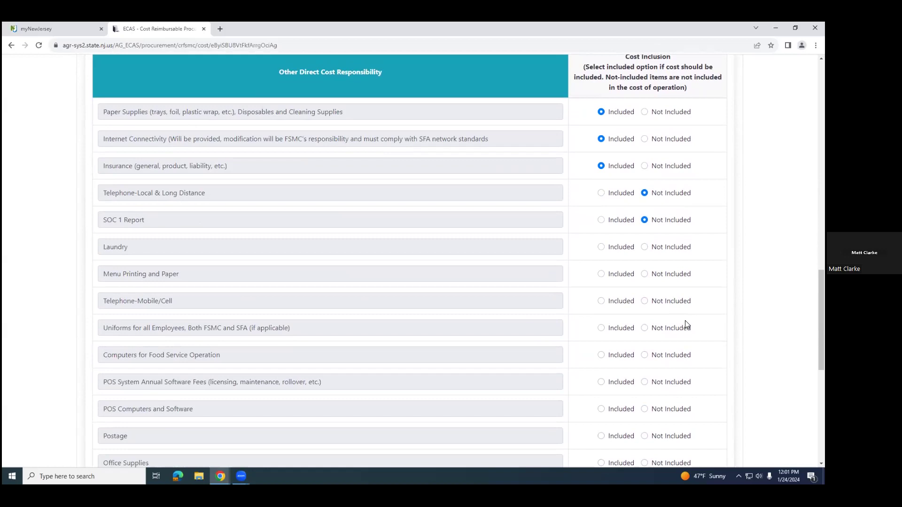
click(645, 247)
click(601, 274)
click(602, 301)
scroll(609, 360, down, 1)
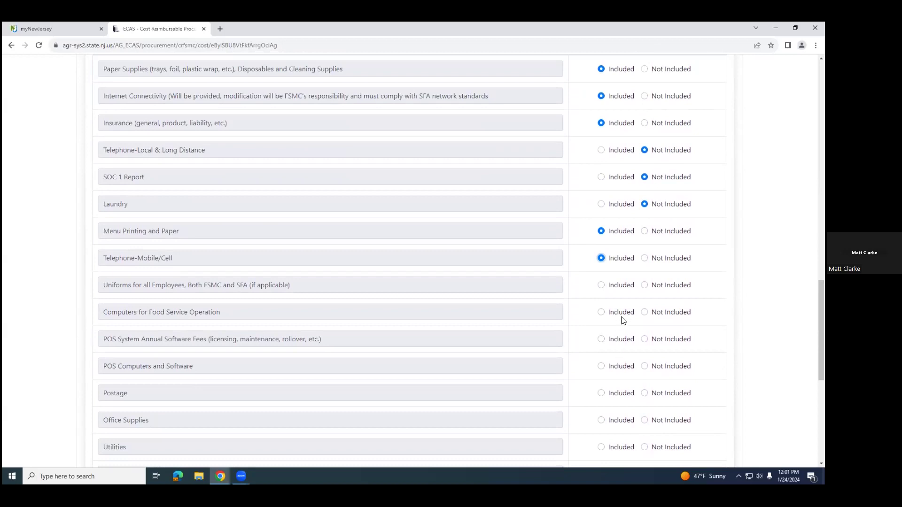
click(602, 286)
Step: Mark Computers for Food Service Operation, POS System Annual Software Fees, and POS Computers and Software as Not Included
click(644, 313)
click(644, 339)
scroll(640, 349, down, 2)
click(643, 280)
Step: Mark Postage and Office Supplies as Included, and Utilities and Pest Control as Not Included
click(601, 308)
click(601, 334)
click(644, 362)
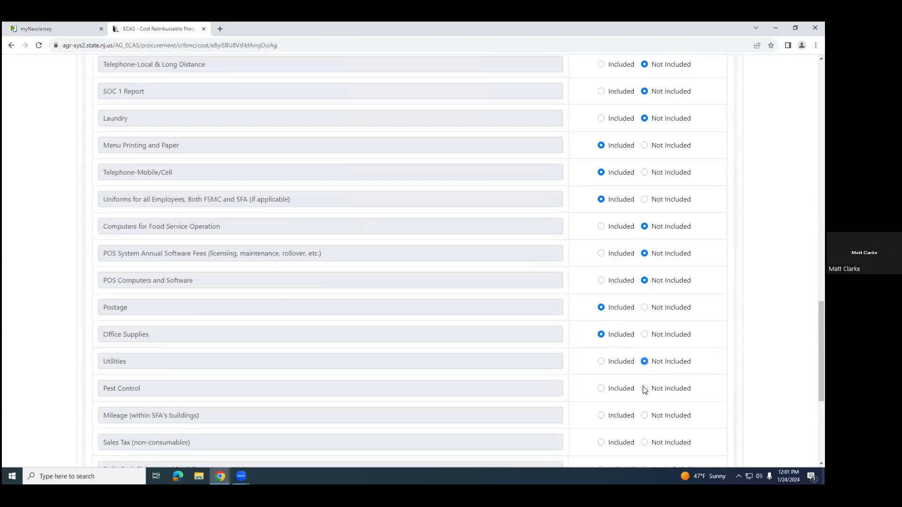
click(644, 388)
Step: Mark Mileage within SFA's buildings, Sales Tax on non-consumables, and Daily Cash Pick-Up and Bank Deposit as Included
scroll(617, 388, down, 2)
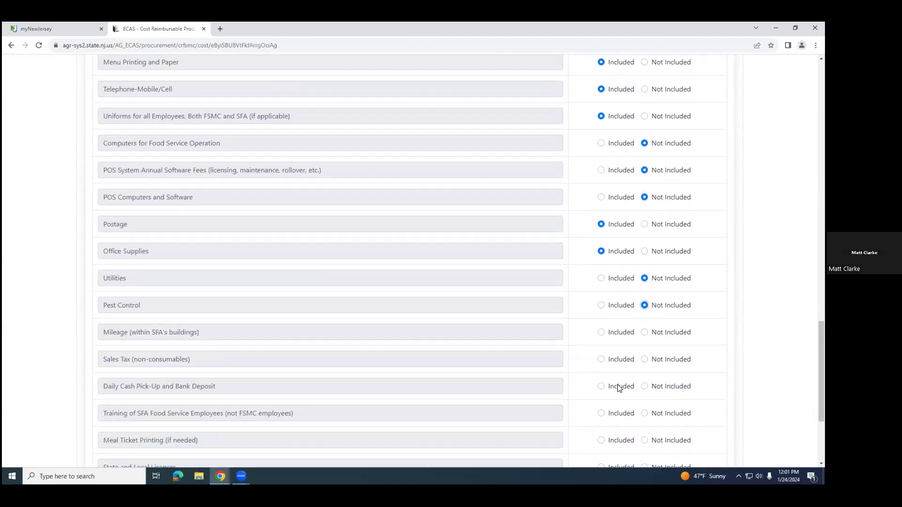
click(601, 330)
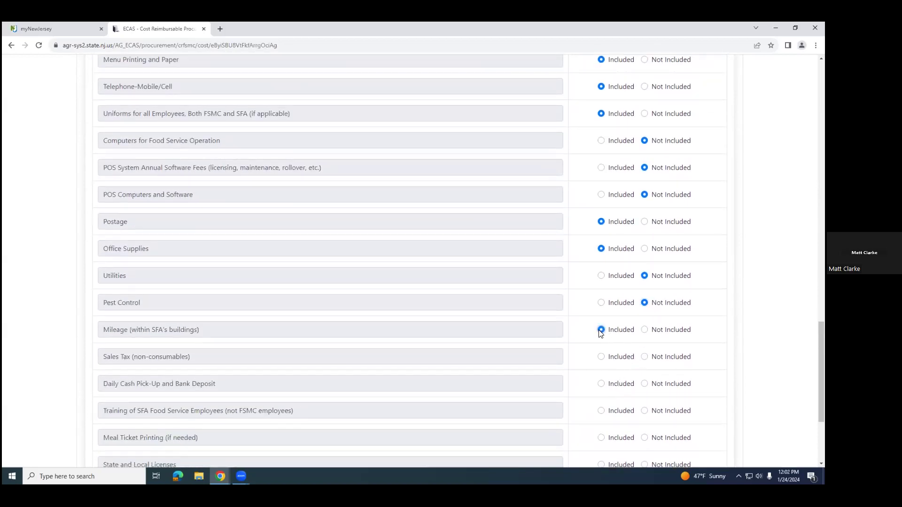
click(601, 357)
scroll(602, 357, down, 1)
click(601, 341)
Step: Mark Training of SFA Food Service Employees and both Vehicle(s) items Not Included, and Meal Ticket Printing and State and Local Licenses Included
scroll(600, 344, down, 2)
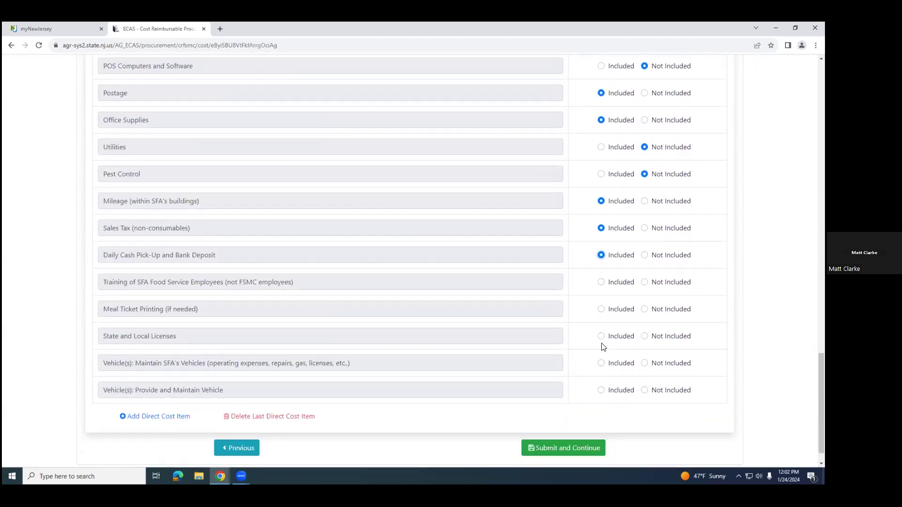
click(644, 282)
click(601, 310)
click(600, 338)
click(644, 364)
click(642, 388)
Step: Check the selections in the cost responsibility schedule and submit it to continue to the FSMC/SFA activities
scroll(263, 270, down, 1)
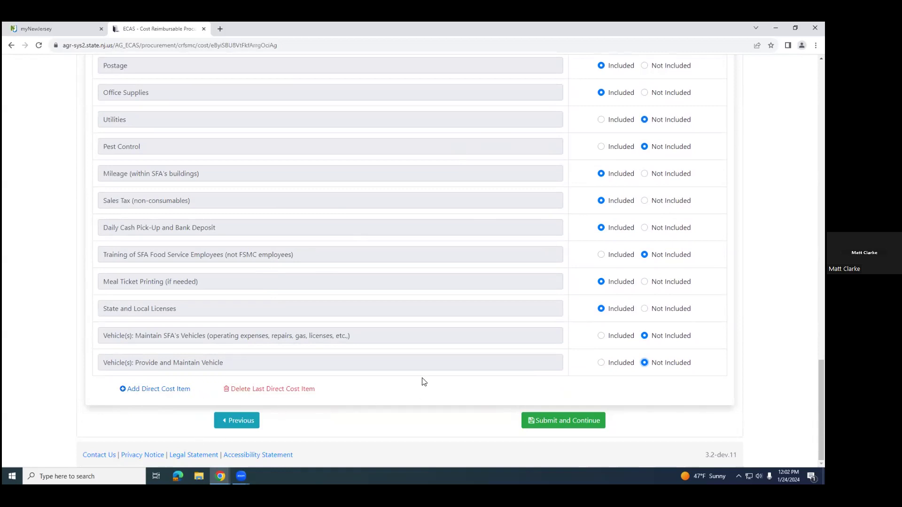
scroll(585, 338, up, 5)
scroll(585, 339, up, 10)
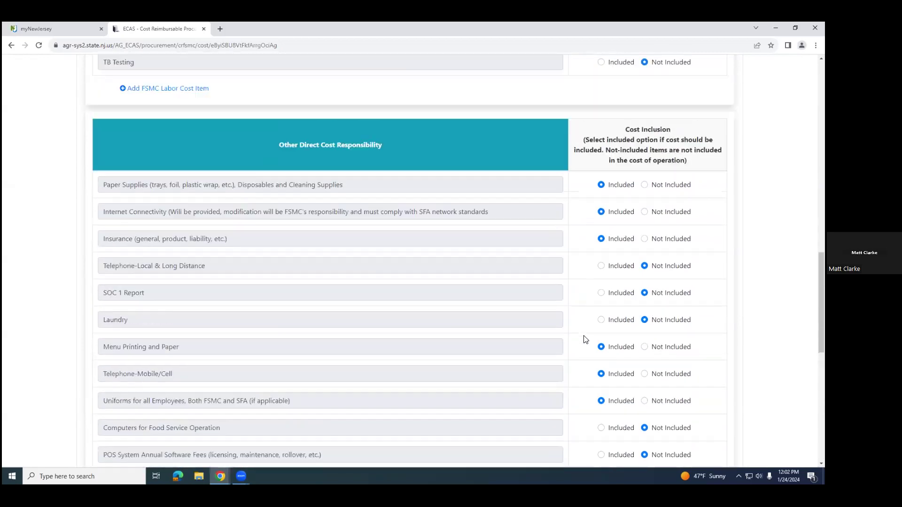
scroll(583, 340, down, 5)
scroll(585, 340, down, 10)
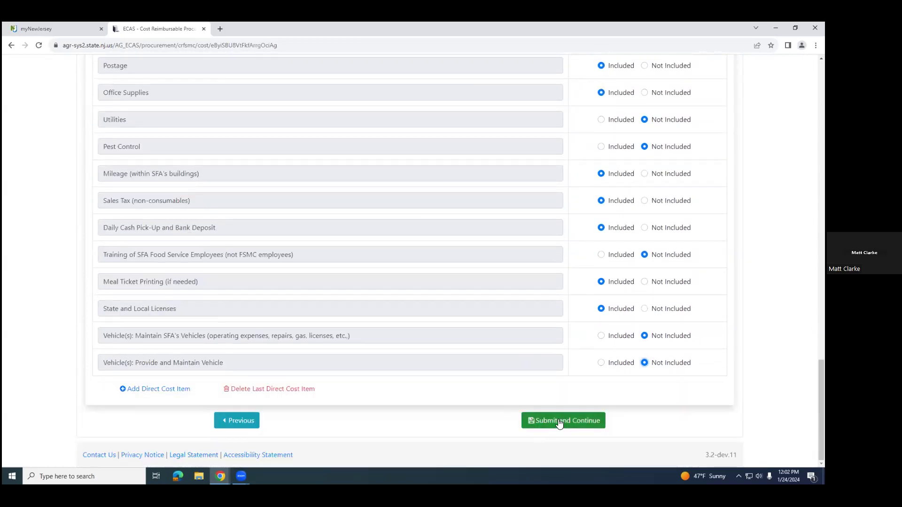
click(559, 421)
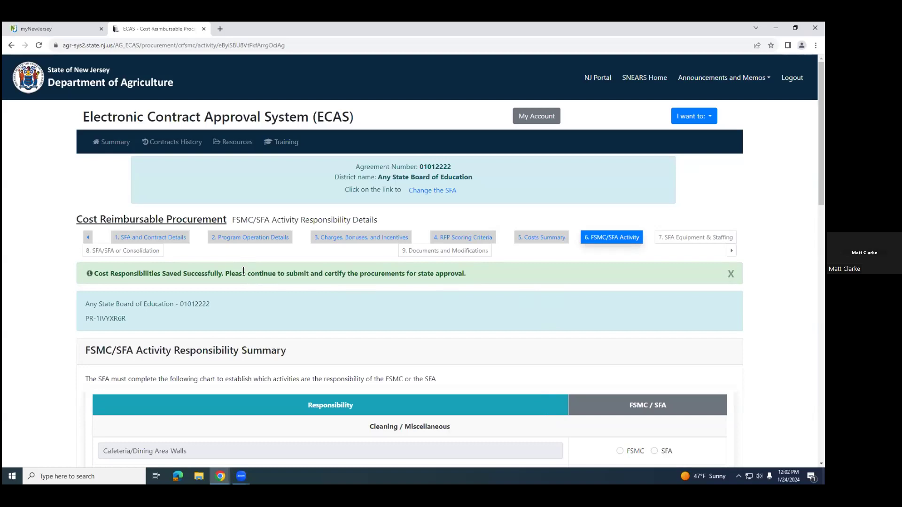
Step: Assign the cafeteria/dining area walls, floors, and tables, chairs or benches to FSMC, and Buffing and Waxing of Floors to SFA
scroll(244, 270, down, 1)
scroll(243, 270, down, 3)
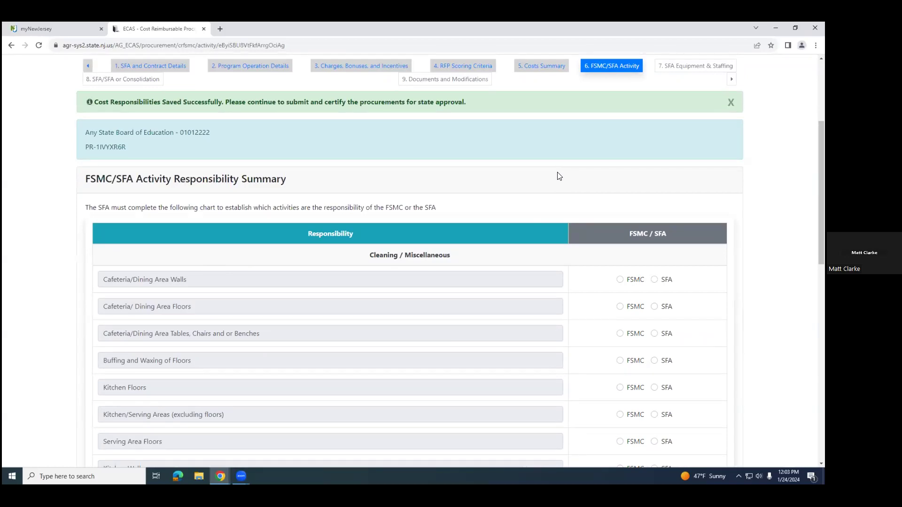
scroll(554, 195, down, 2)
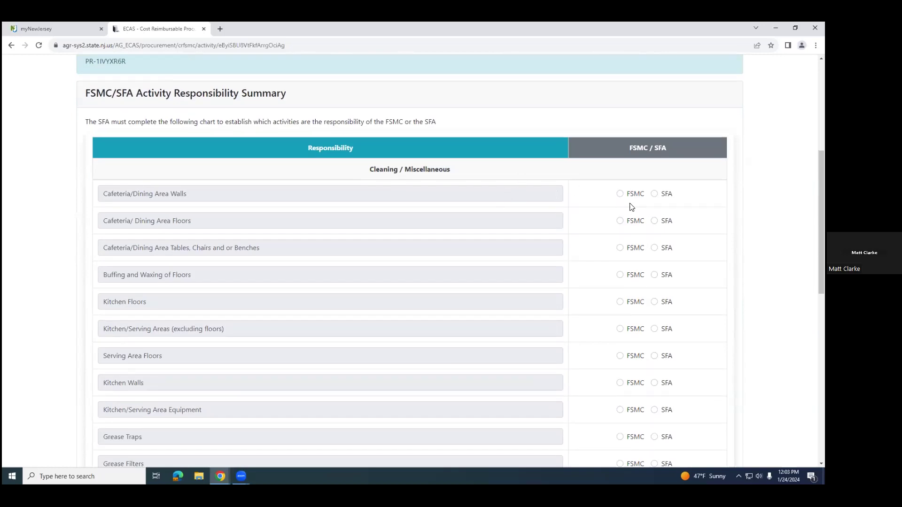
click(619, 194)
click(620, 220)
click(653, 275)
Step: Assign Kitchen Floors, Kitchen/Serving Areas, Serving Area Floors, Kitchen Walls and Kitchen/Serving Area Equipment to FSMC
click(619, 301)
click(620, 329)
click(620, 356)
scroll(625, 361, down, 1)
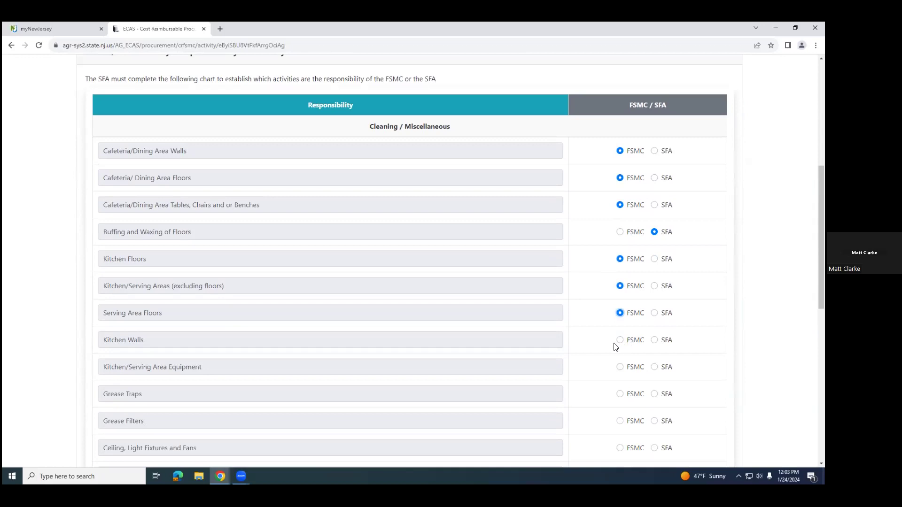
click(620, 341)
Step: Assign Grease Traps, Grease Filters, and Ceiling, Light Fixtures and Fans to SFA
click(653, 394)
click(654, 421)
scroll(655, 422, down, 2)
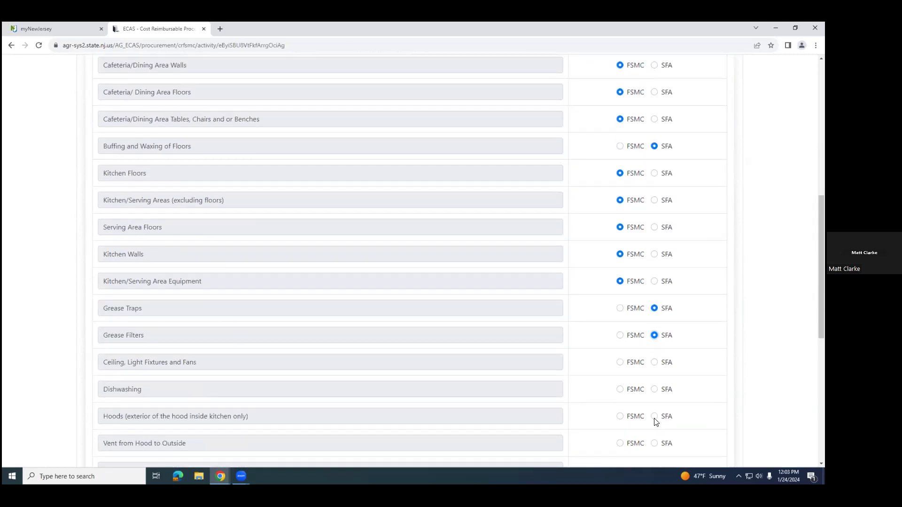
click(654, 364)
Step: Assign Dishwashing, Hoods, Vent from Hood to Outside, and Kitchen Facility Restrooms to FSMC
click(620, 390)
click(618, 418)
scroll(618, 416, down, 2)
click(620, 359)
click(620, 385)
Step: Assign Removal of Trash from Kitchen to FSMC, and trash removal from Cafeteria/Dining Areas and from Premises to SFA
scroll(618, 405, down, 1)
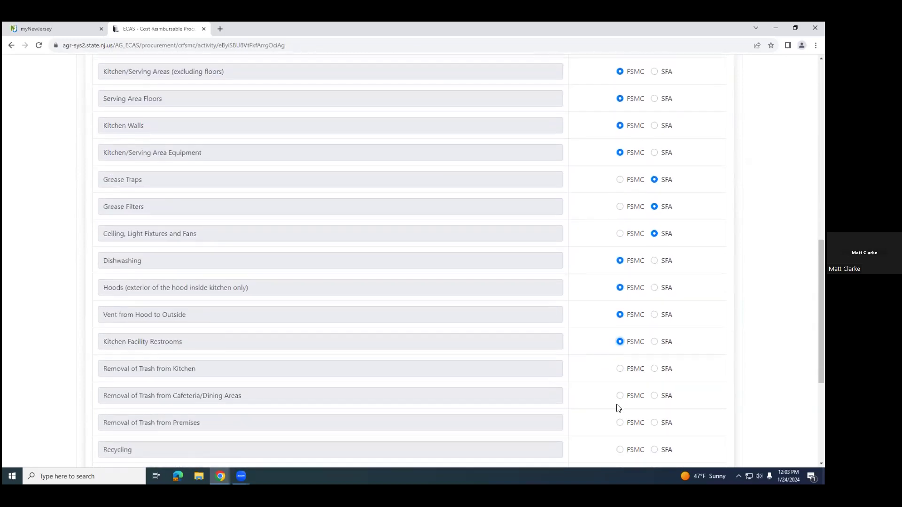
click(620, 371)
click(654, 398)
click(654, 422)
scroll(651, 422, down, 2)
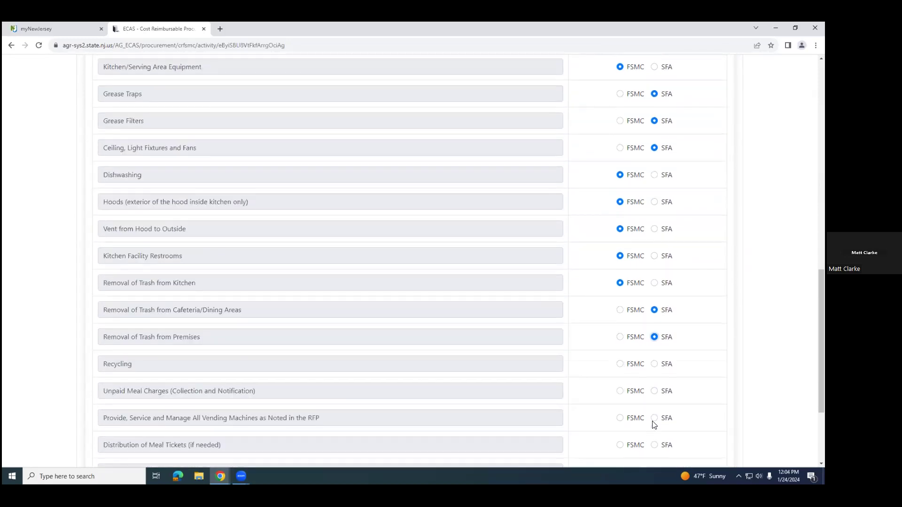
Step: Assign Recycling to FSMC, and Unpaid Meal Charges and the vending machine service and management to SFA
click(620, 365)
click(654, 391)
scroll(655, 408, down, 2)
click(653, 334)
Step: Assign Distribution of Meal Tickets, Selling Pre-Paid Meals, and Inventory of Food and Supplies to FSMC
click(619, 358)
click(619, 386)
click(620, 413)
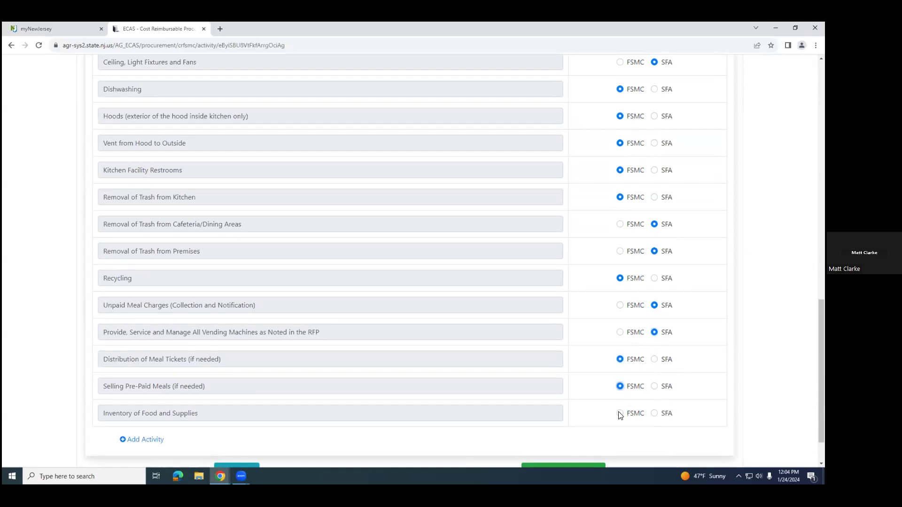
Step: Check the FSMC/SFA activity assignments and submit them to continue to SFA Equipment & Staffing
scroll(532, 403, down, 1)
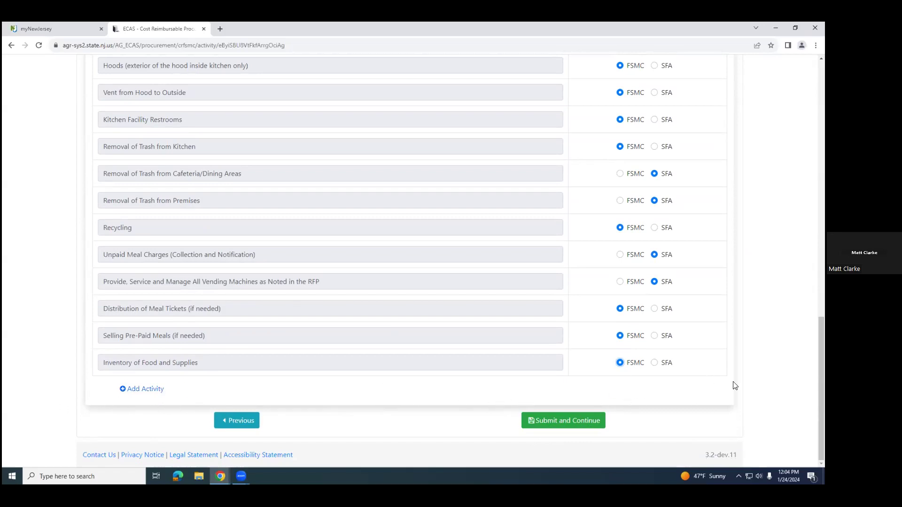
scroll(397, 357, up, 11)
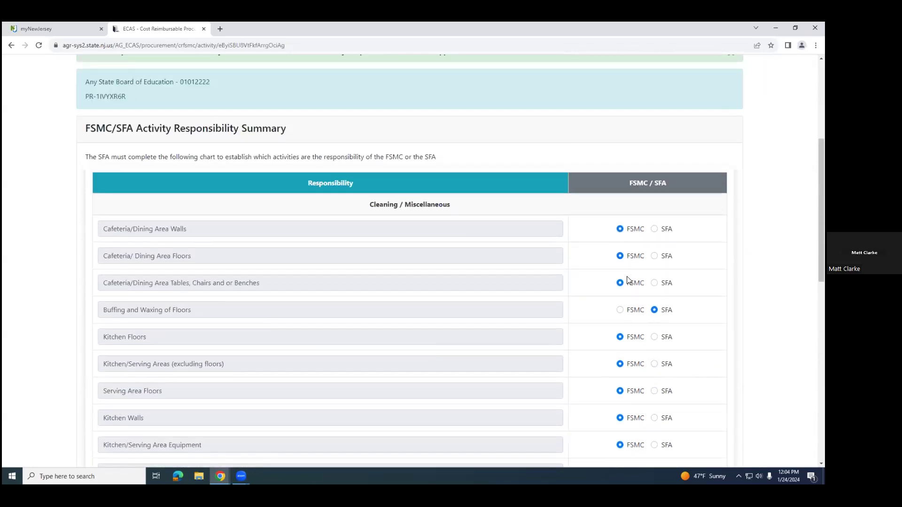
scroll(614, 410, down, 9)
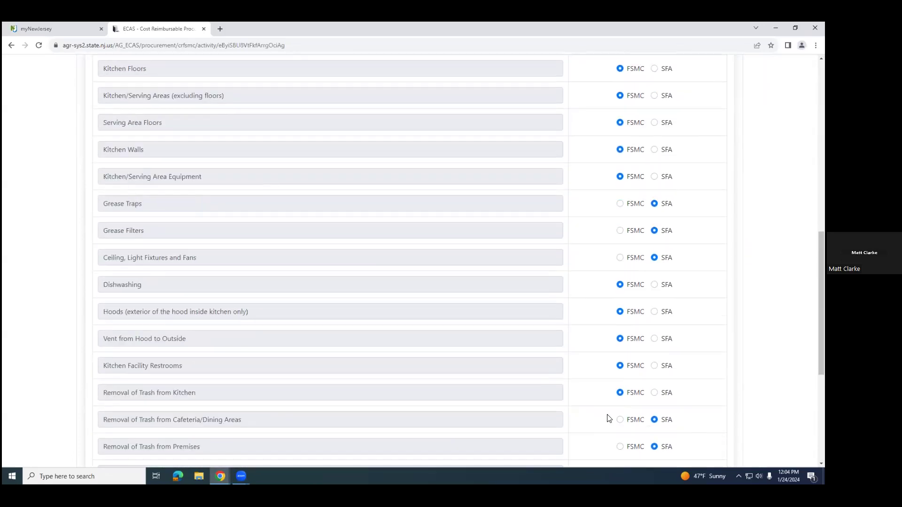
scroll(609, 416, down, 2)
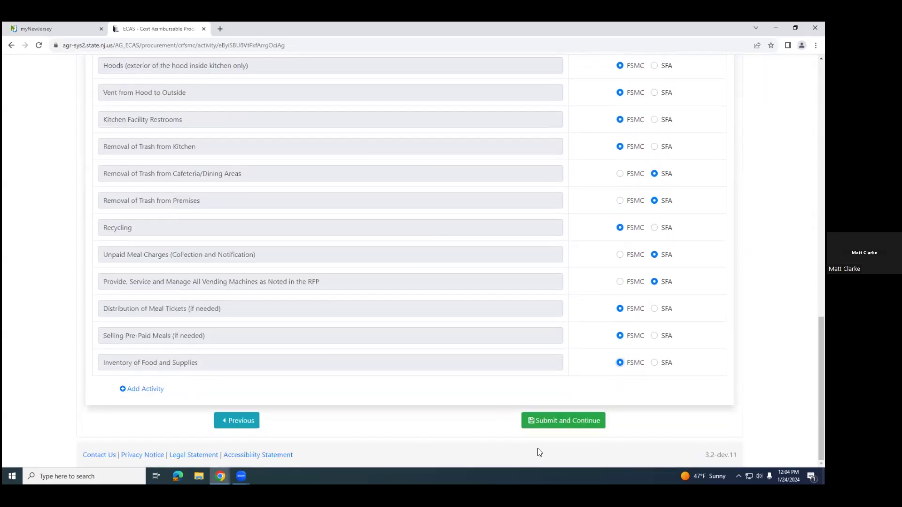
click(555, 426)
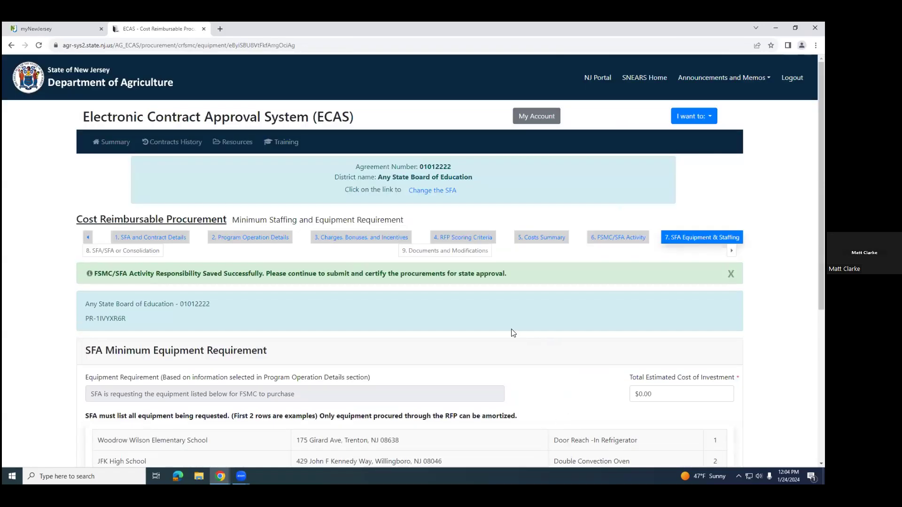
Step: Add an equipment request row for the site KING ELEMENTARY SCH under SFA Minimum Equipment Requirement
scroll(508, 334, down, 3)
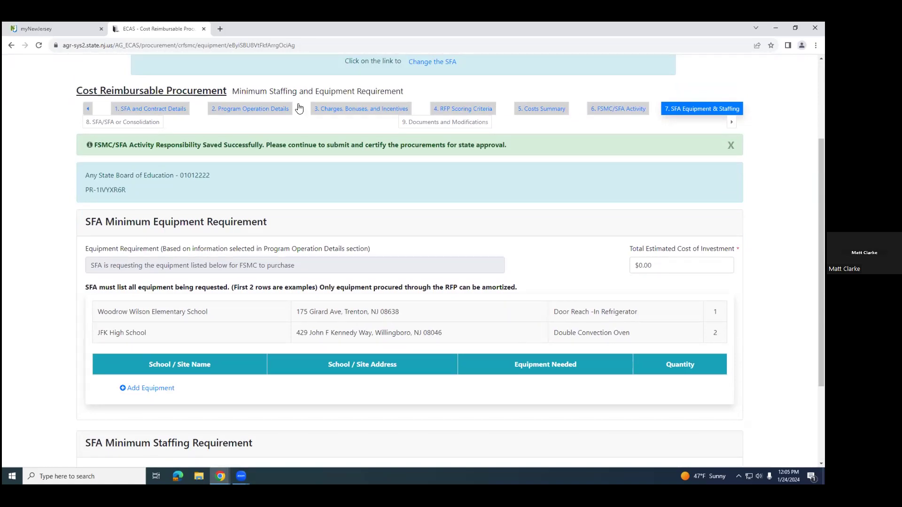
scroll(155, 403, down, 1)
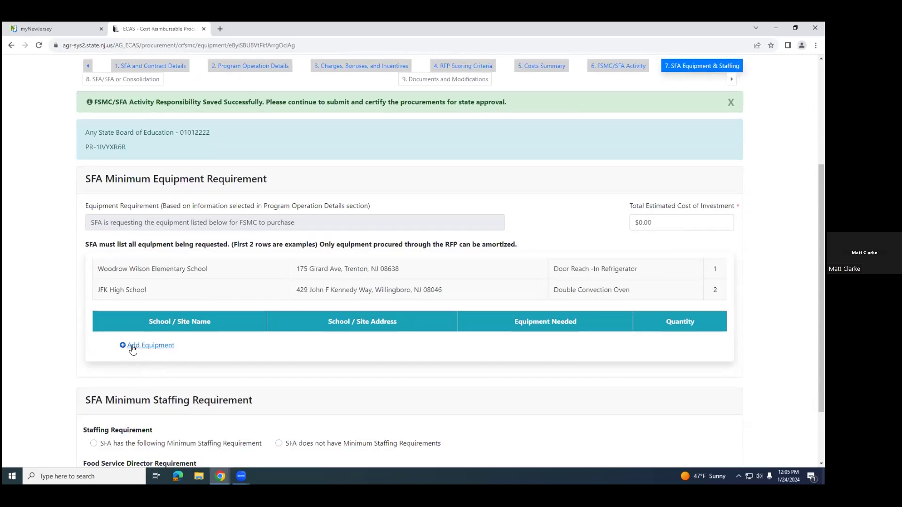
click(150, 346)
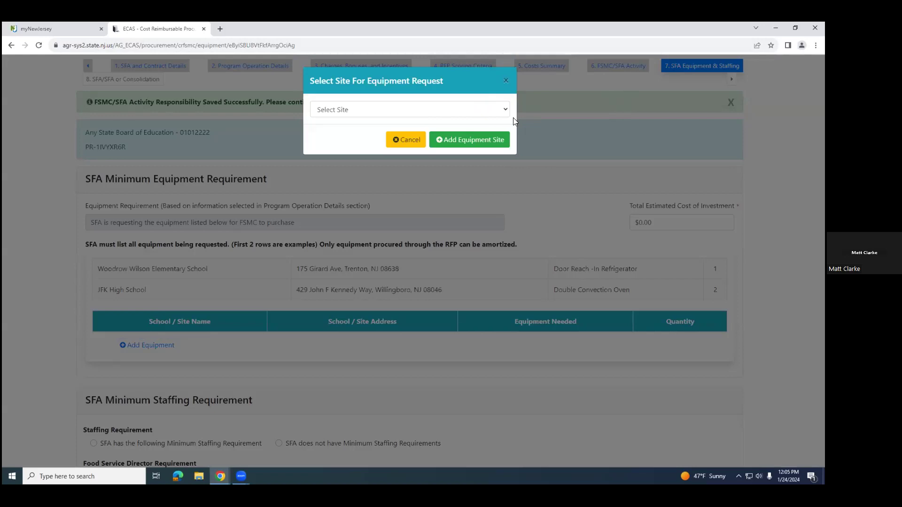
click(505, 109)
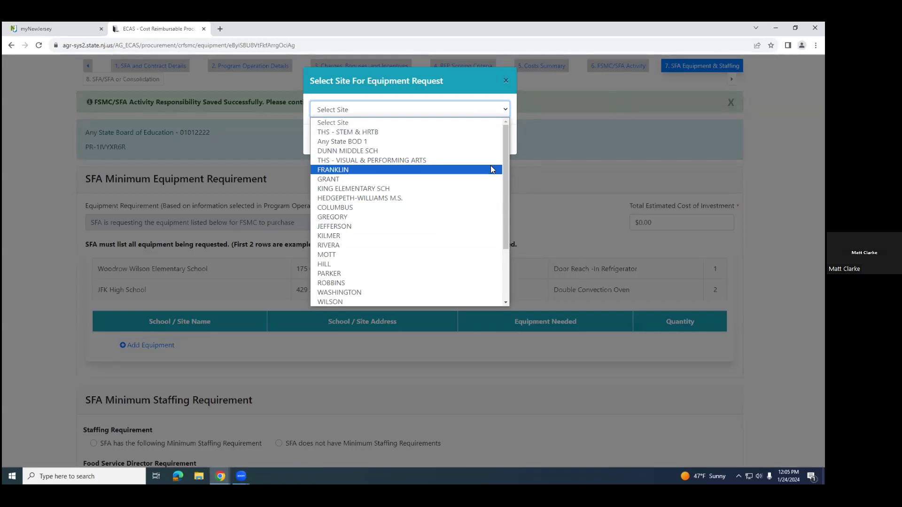
click(380, 189)
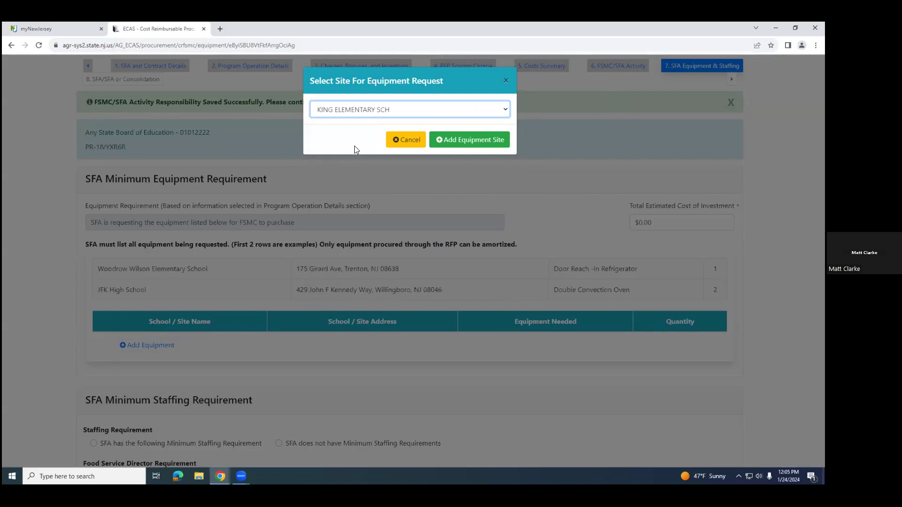
click(470, 141)
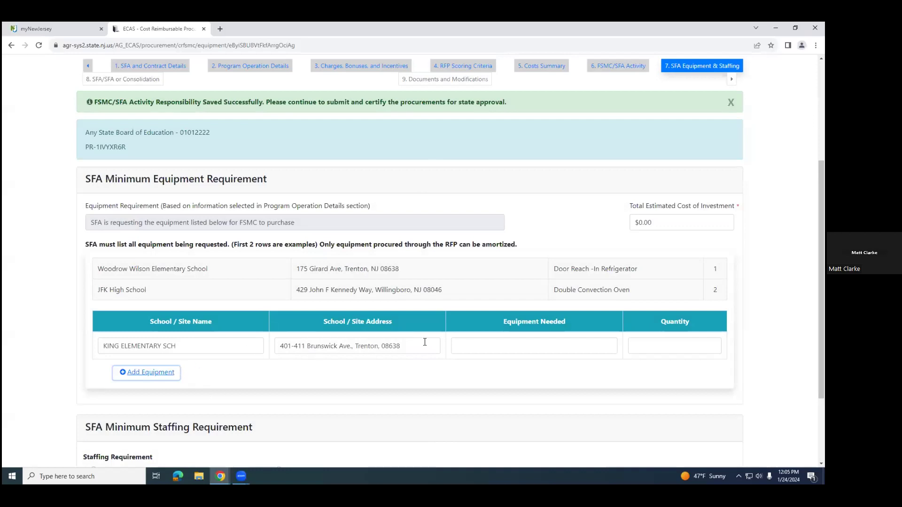
Step: Enter "Walk-in Freezer" as the equipment needed for the King Elementary row, with a quantity of 2
click(581, 345)
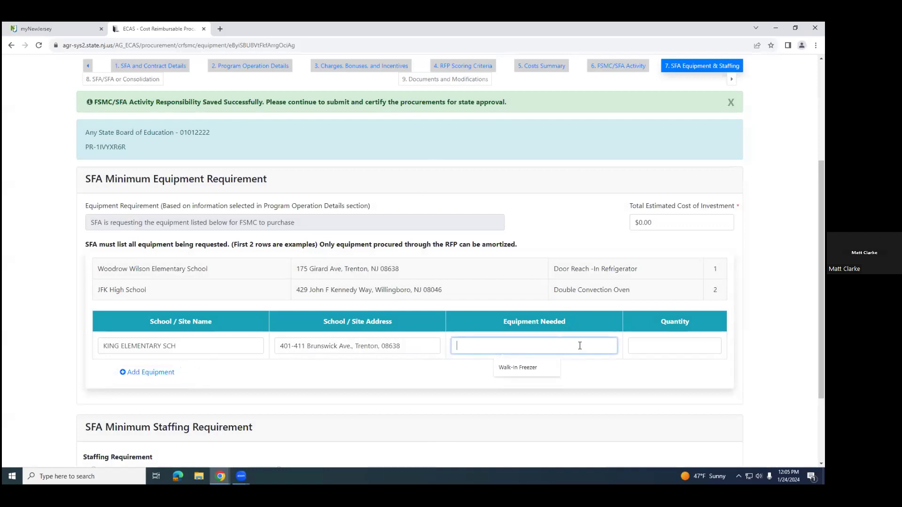
text(Wlk-in)
key(BackSpace)
key(BackSpace)
text(alk-in Freeze)
click(644, 344)
text(2)
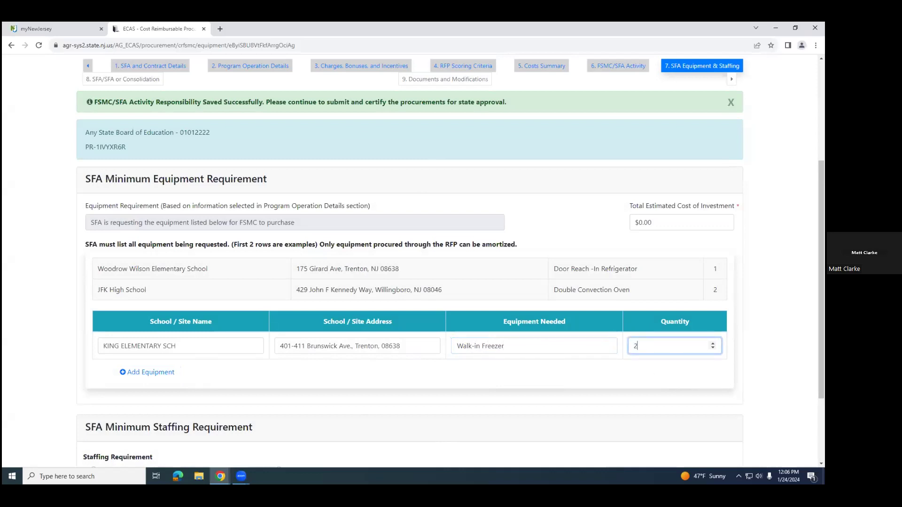
click(491, 381)
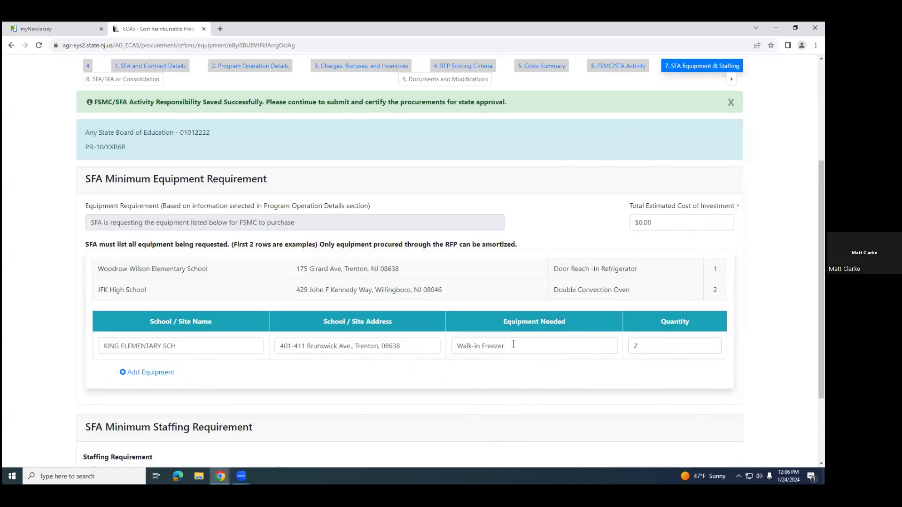
Step: Set the Total Estimated Cost of Investment for the requested equipment to $10,000.00
click(666, 216)
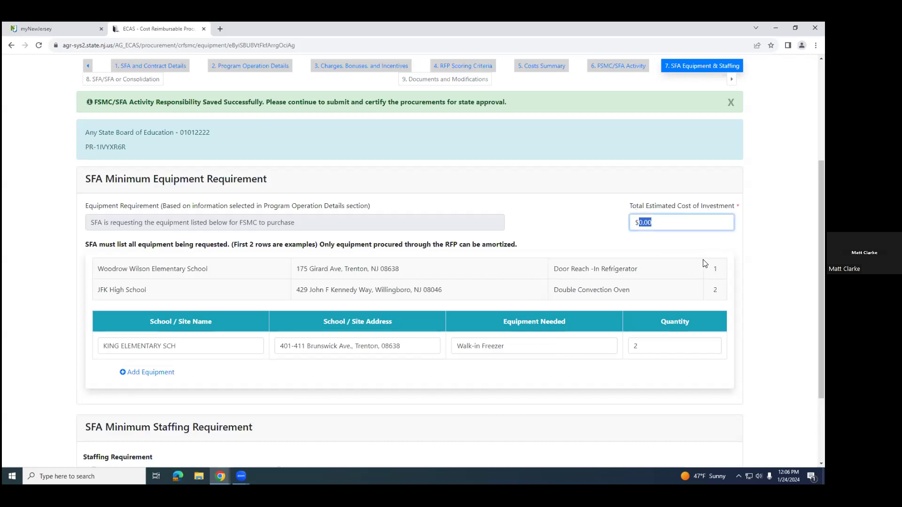
text(10,000.0)
click(530, 291)
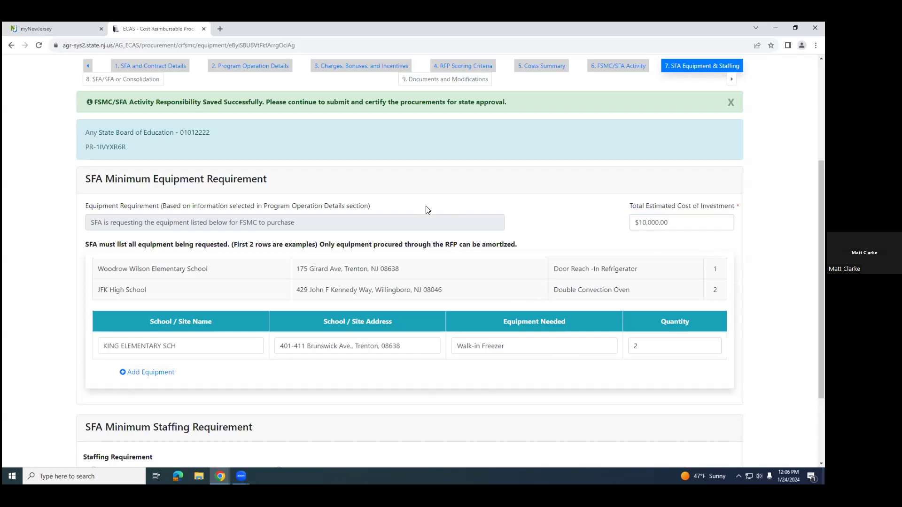
scroll(428, 211, down, 3)
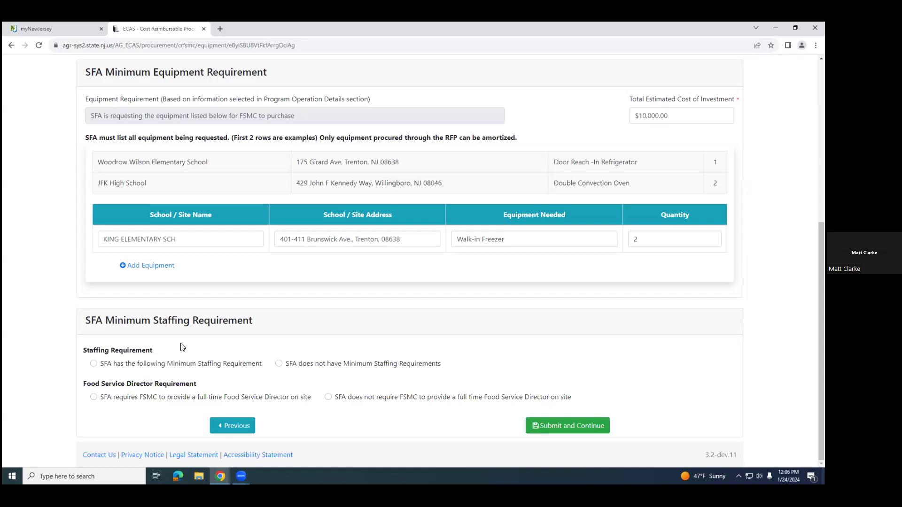
Step: State that the SFA has a minimum staffing requirement and add a staffing item for the site KING ELEMENTARY SCH
click(94, 364)
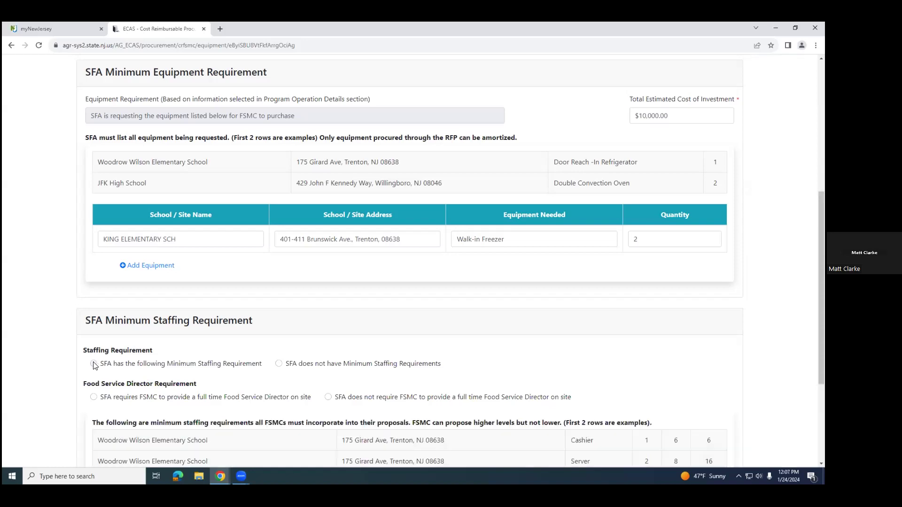
scroll(231, 348, down, 2)
scroll(231, 348, down, 2)
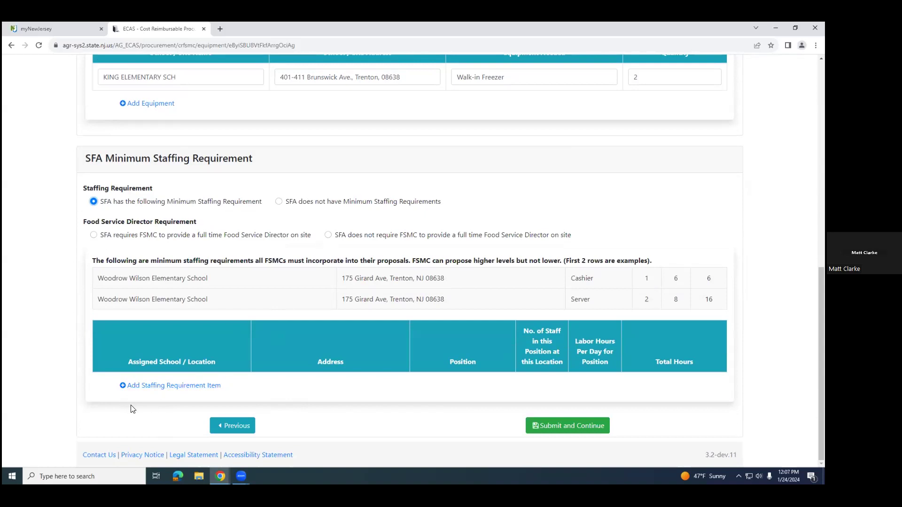
click(140, 386)
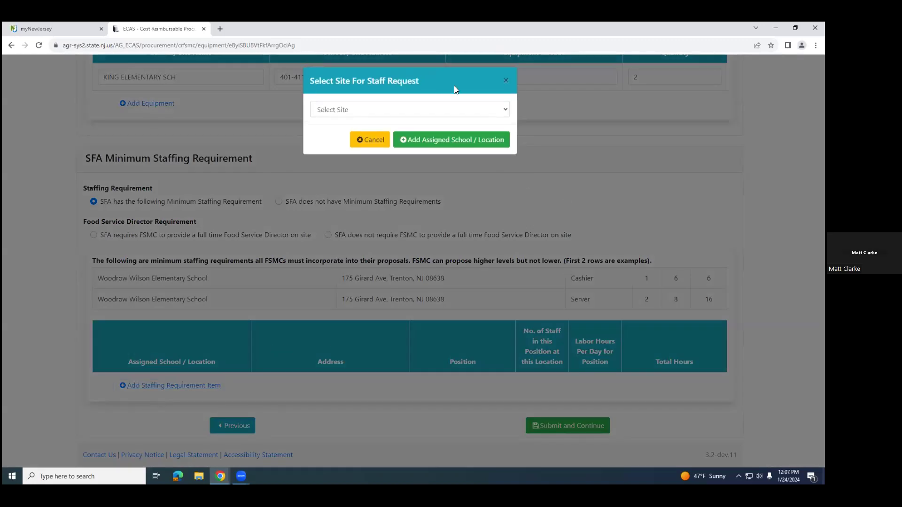
click(504, 110)
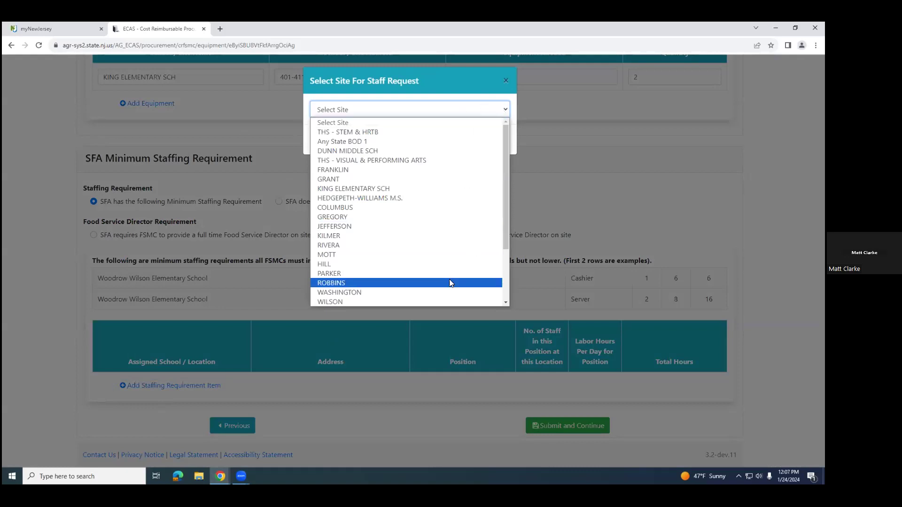
click(363, 189)
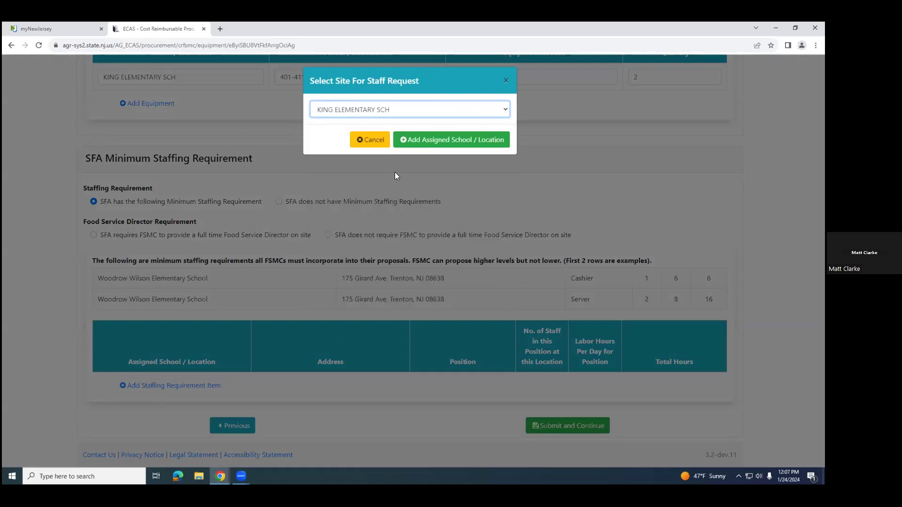
click(448, 140)
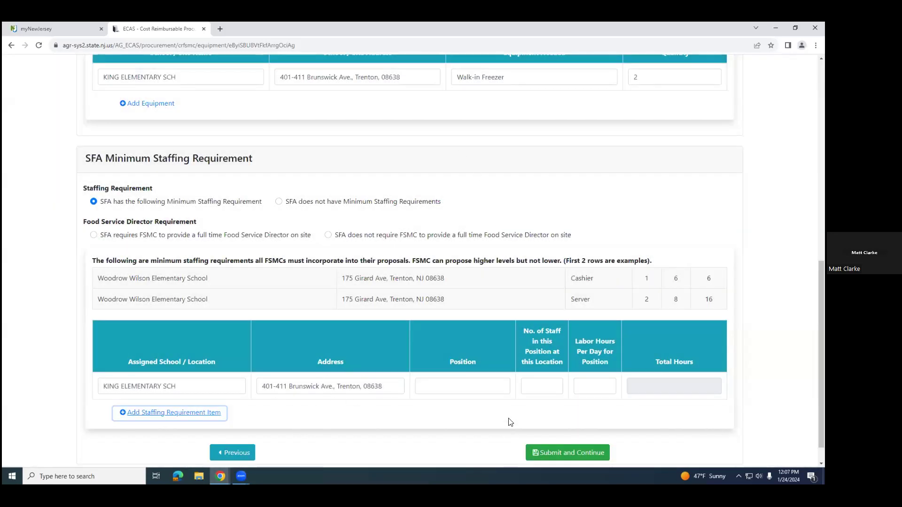
Step: Fill in the King Elementary staffing row with the position Manager, 1 staff member and 8 labor hours per day
click(457, 385)
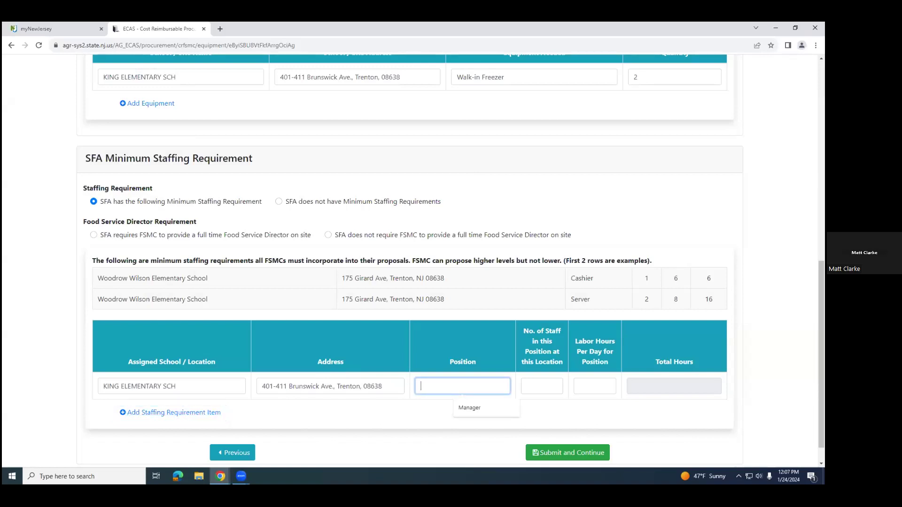
text(Manager)
click(549, 385)
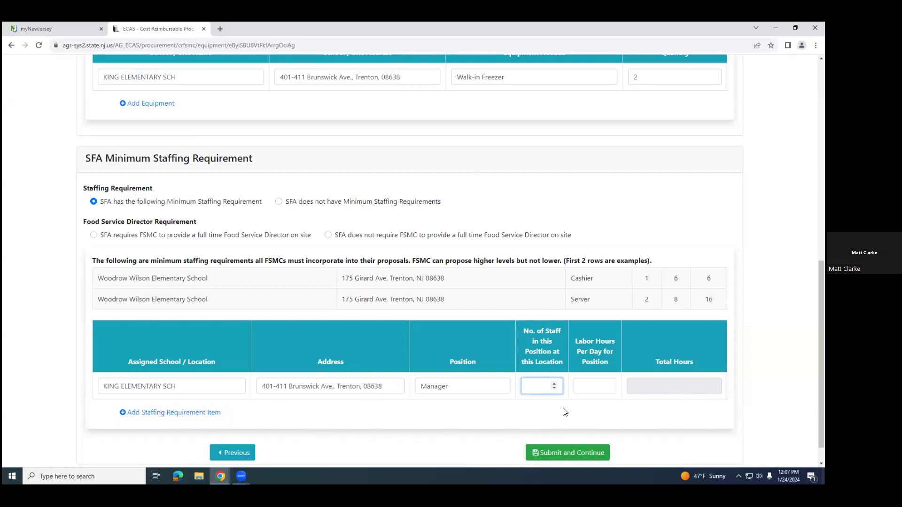
text(1)
click(605, 385)
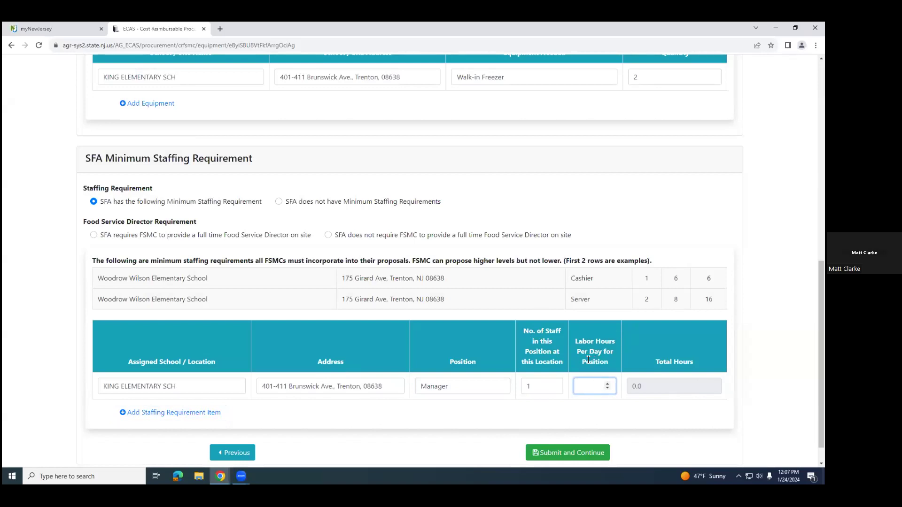
text(8)
click(655, 358)
Step: Add a second KING ELEMENTARY SCH staffing item for the position Server with 2 staff at 7 labor hours per day
scroll(65, 394, down, 1)
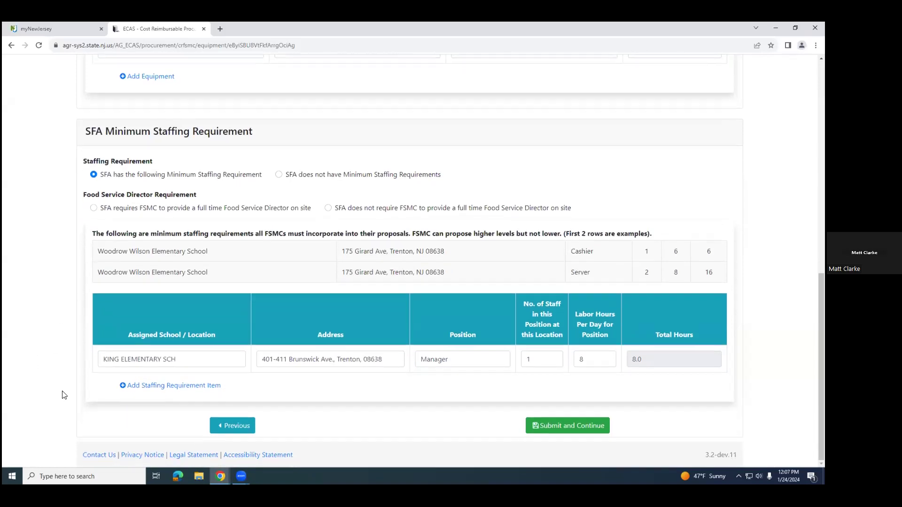
click(172, 387)
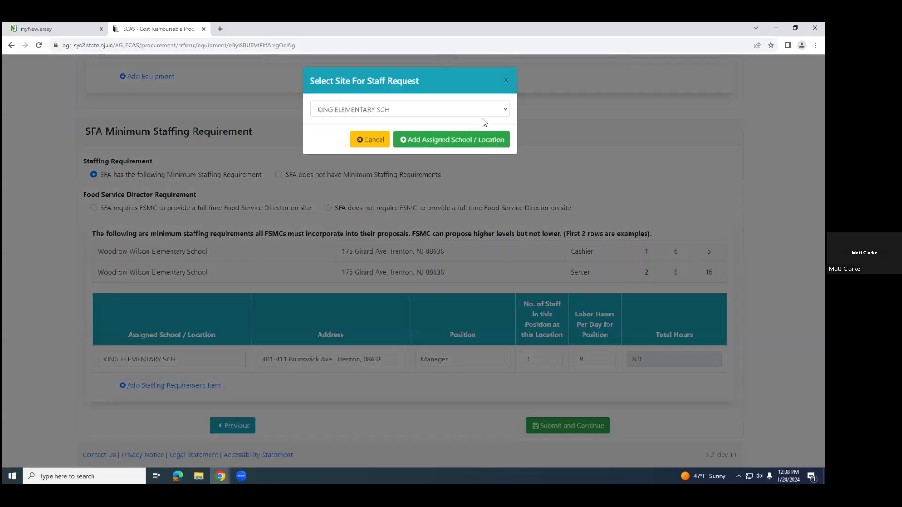
click(472, 141)
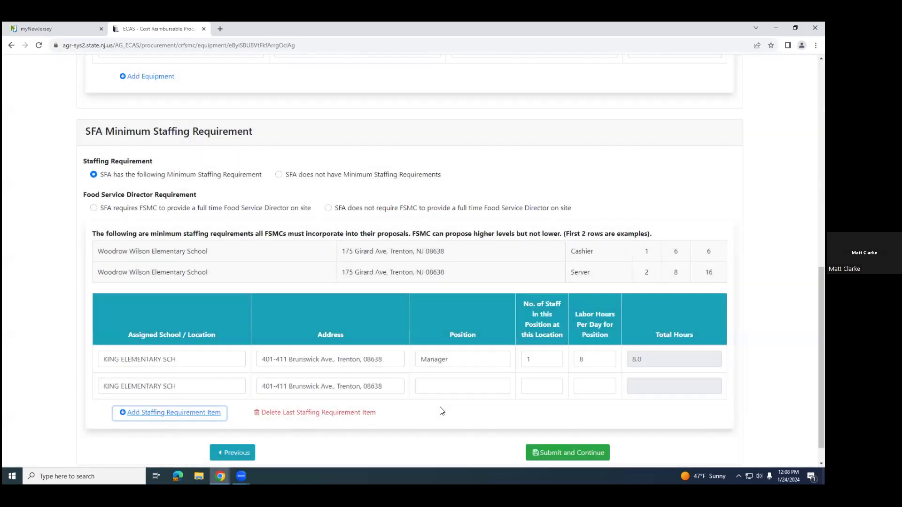
click(442, 387)
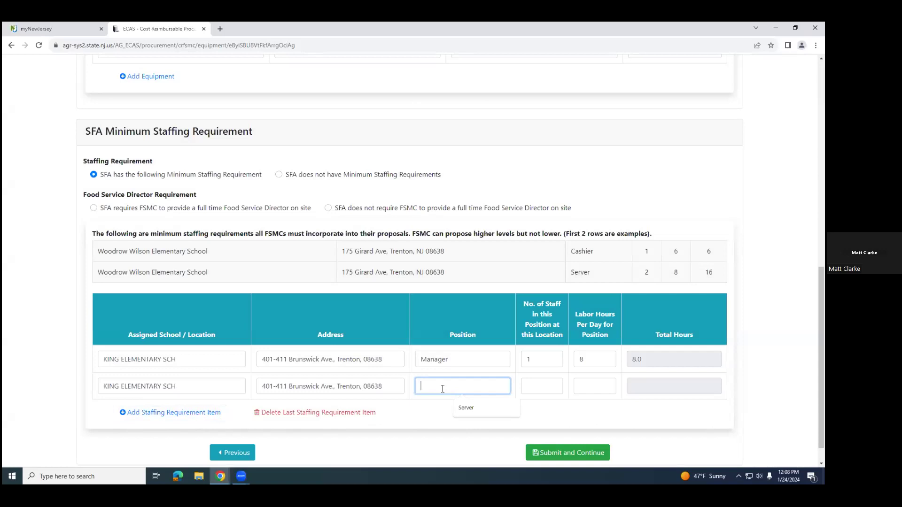
text(Server)
click(533, 389)
text(2)
click(597, 390)
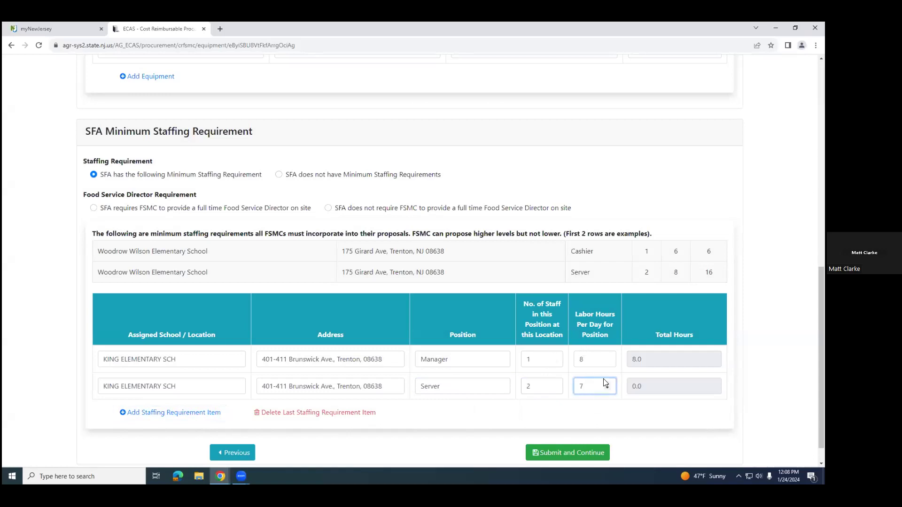
click(658, 416)
Step: Require the FSMC to provide a full-time Food Service Director on site, and submit the equipment and staffing section to continue
click(93, 209)
scroll(705, 226, down, 1)
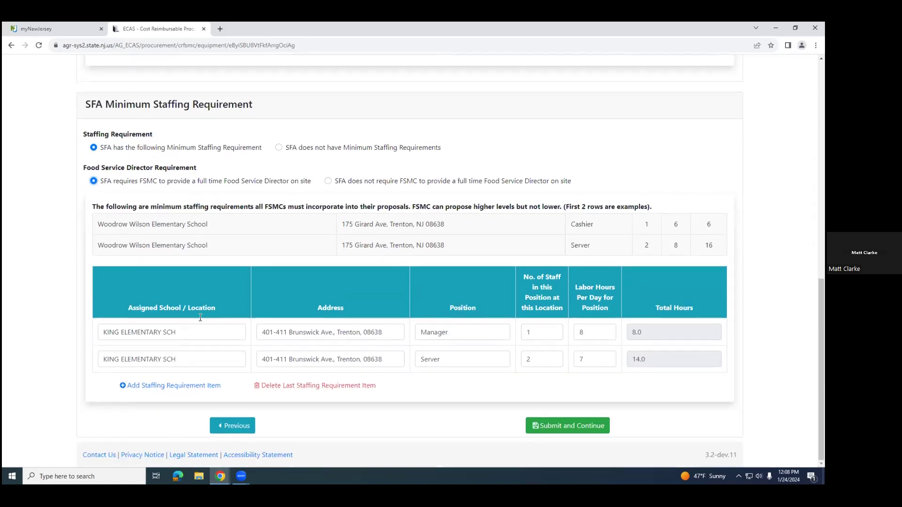
scroll(244, 325, up, 5)
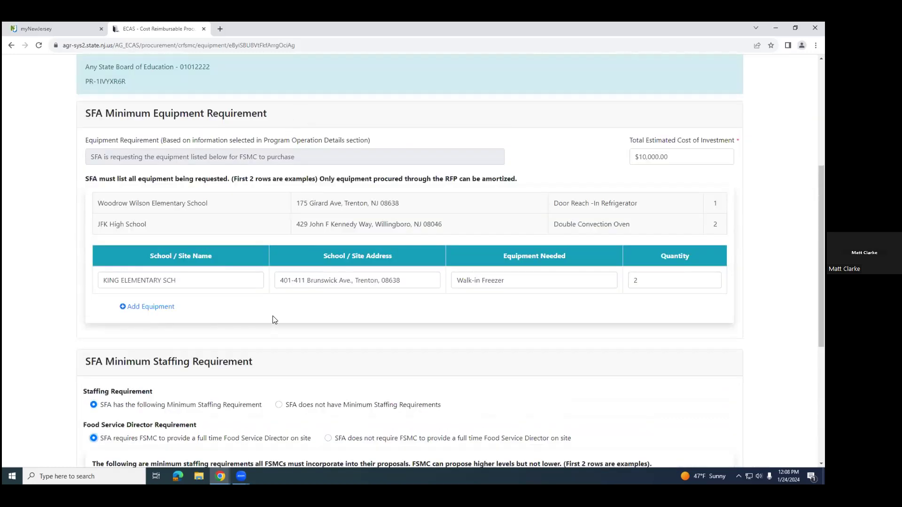
scroll(274, 319, down, 3)
scroll(260, 392, down, 2)
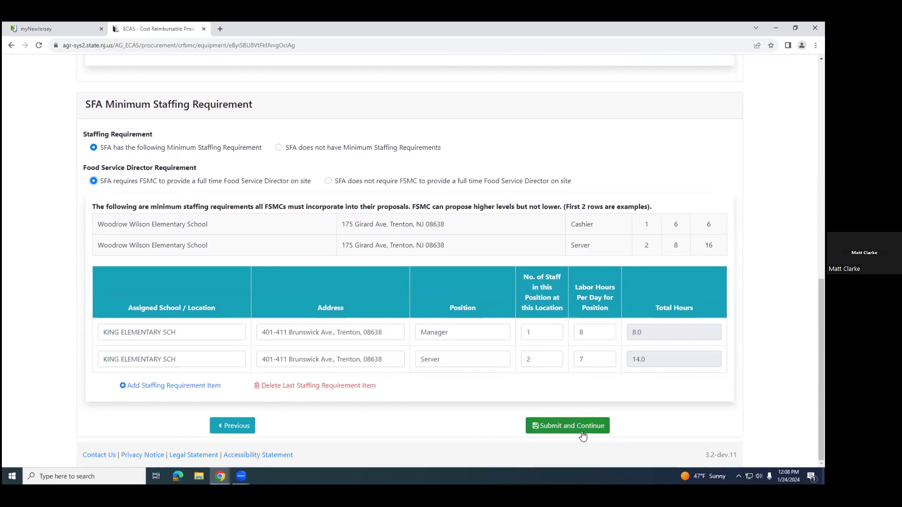
click(559, 427)
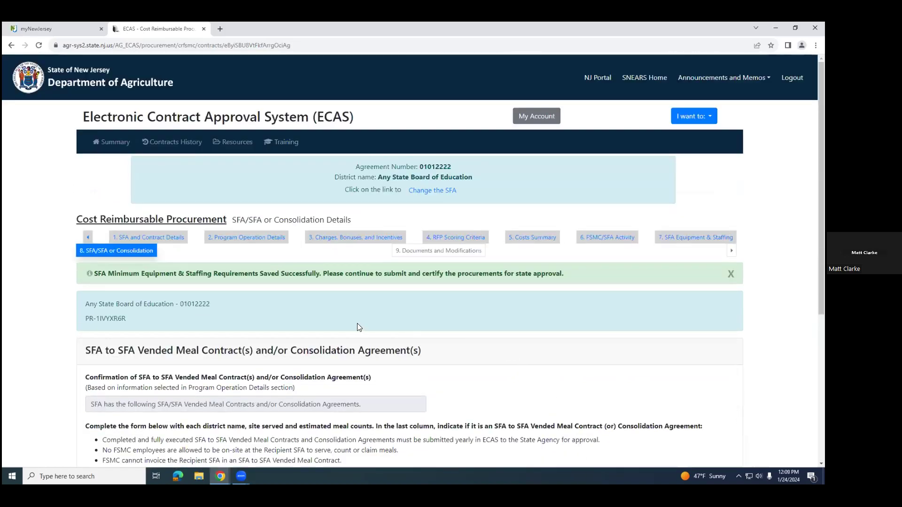
Step: Enter "ABC School" as the Recipient or Relinquishing SFA Name and fill in its School/Site with the school's address
scroll(376, 327, down, 2)
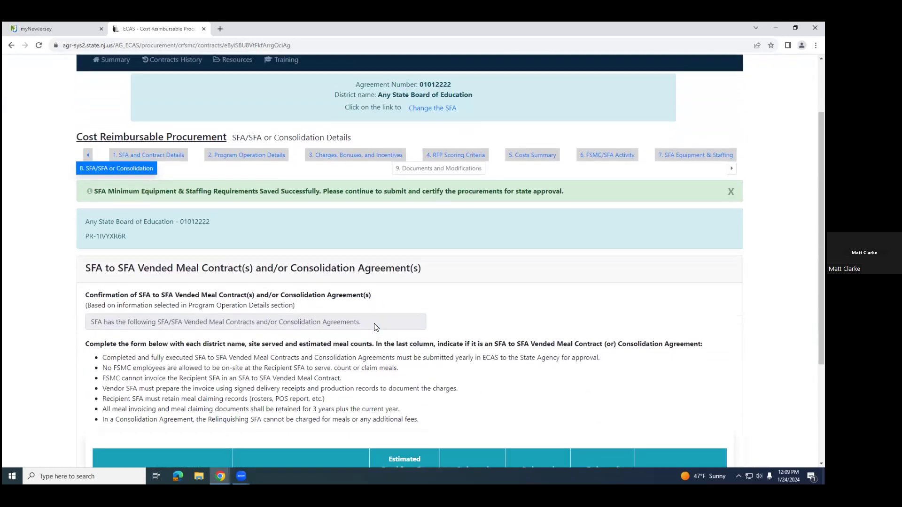
scroll(374, 329, down, 1)
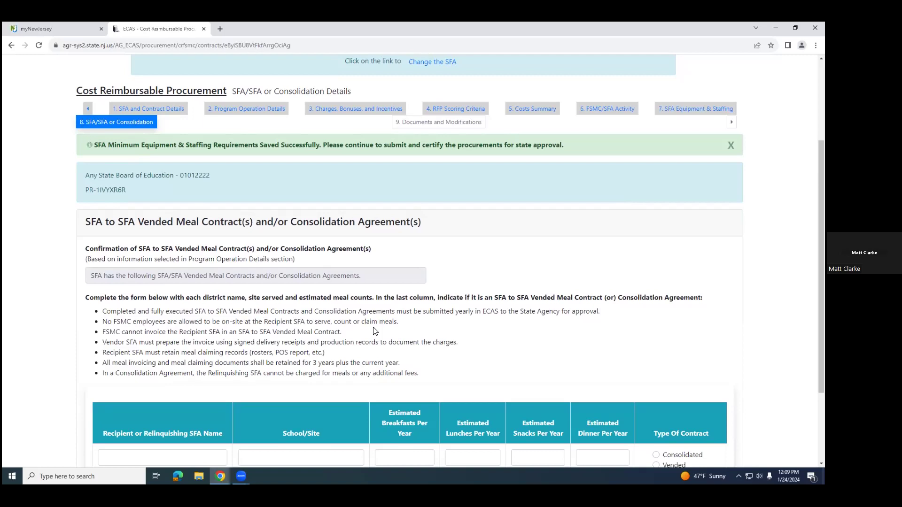
scroll(374, 331, down, 1)
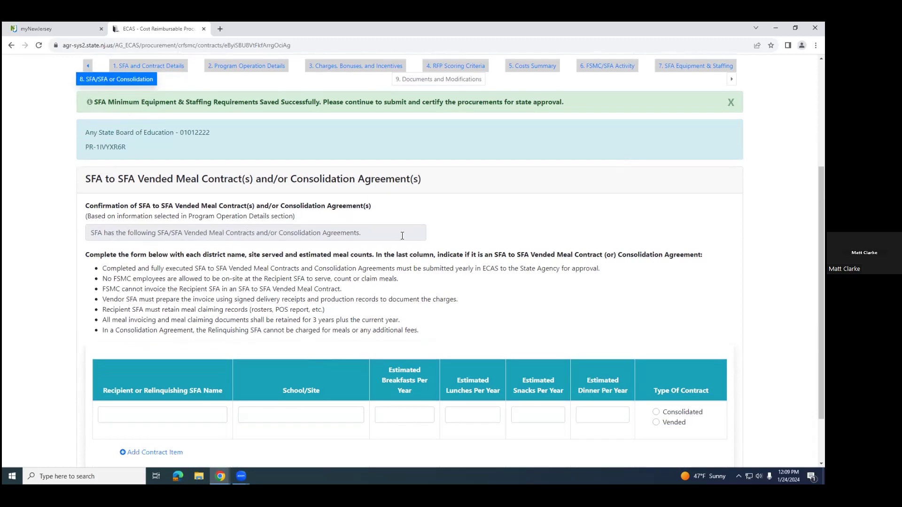
scroll(467, 262, down, 2)
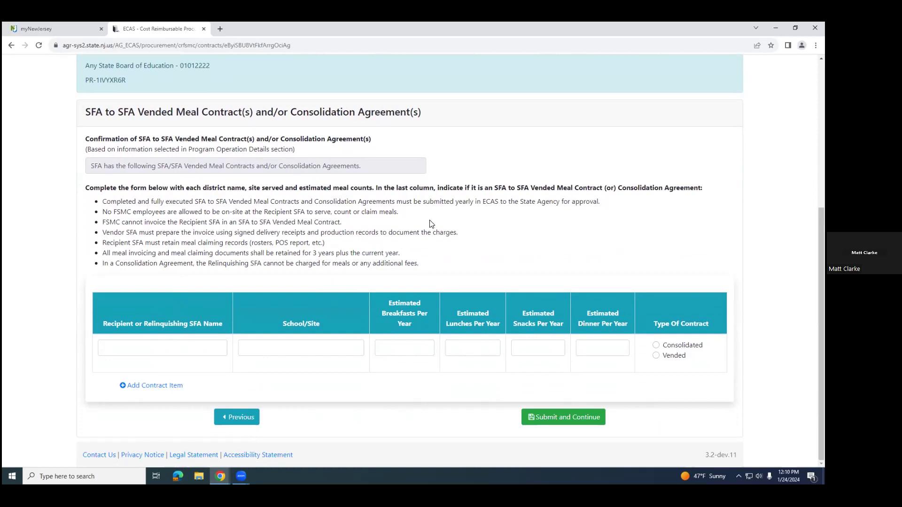
scroll(434, 219, up, 1)
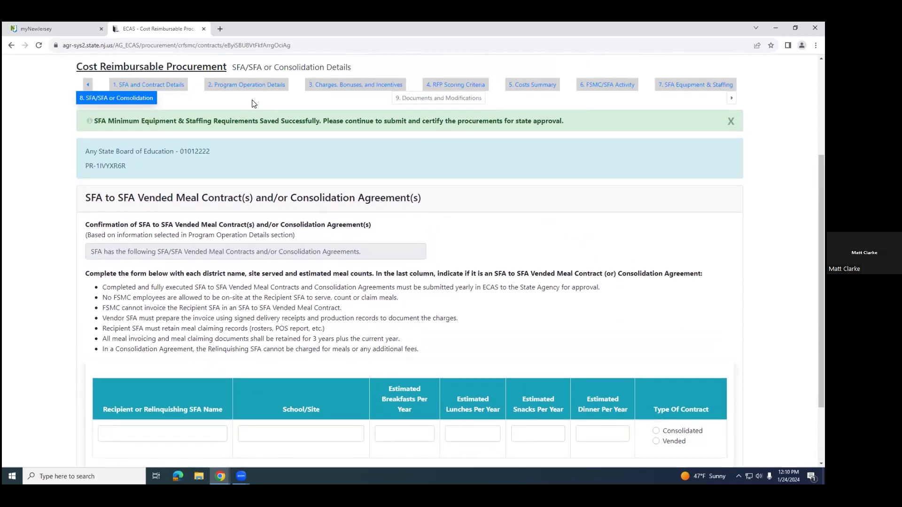
scroll(314, 294, down, 3)
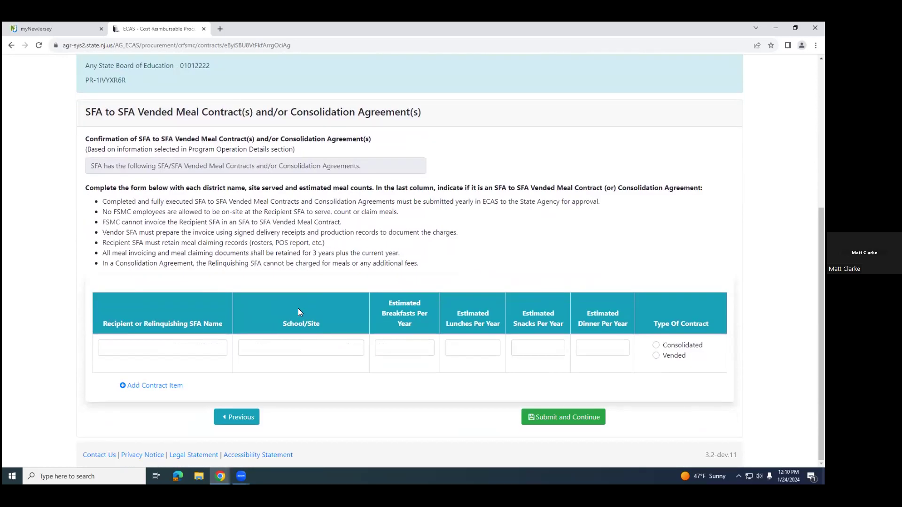
click(169, 347)
click(156, 369)
click(297, 345)
click(304, 364)
Step: Set ABC School's estimated yearly meals to 400 breakfasts, 500 lunches, 350 snacks and 0 dinners
click(402, 347)
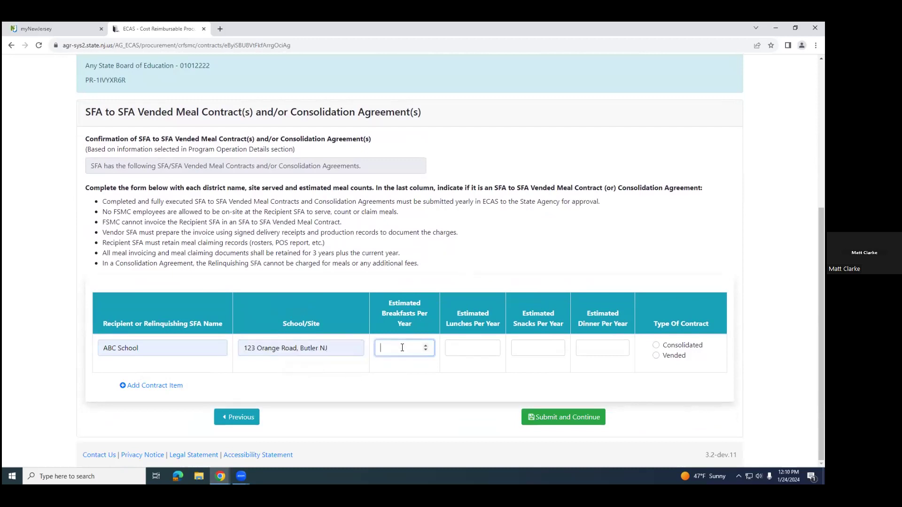
text(400)
click(470, 346)
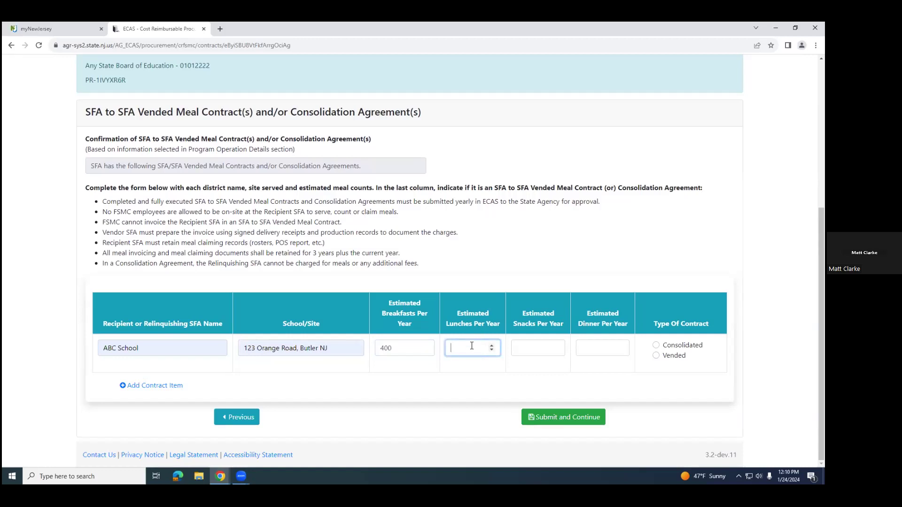
text(500)
click(526, 345)
text(350)
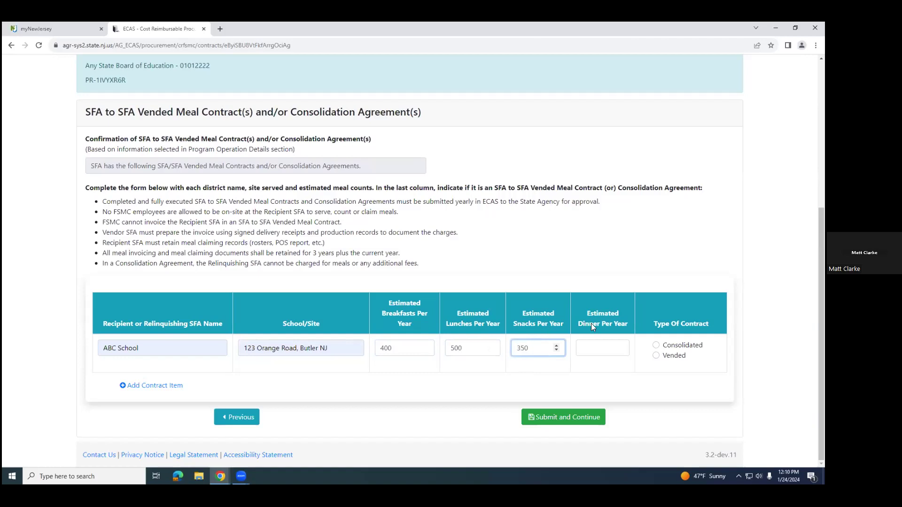
click(595, 350)
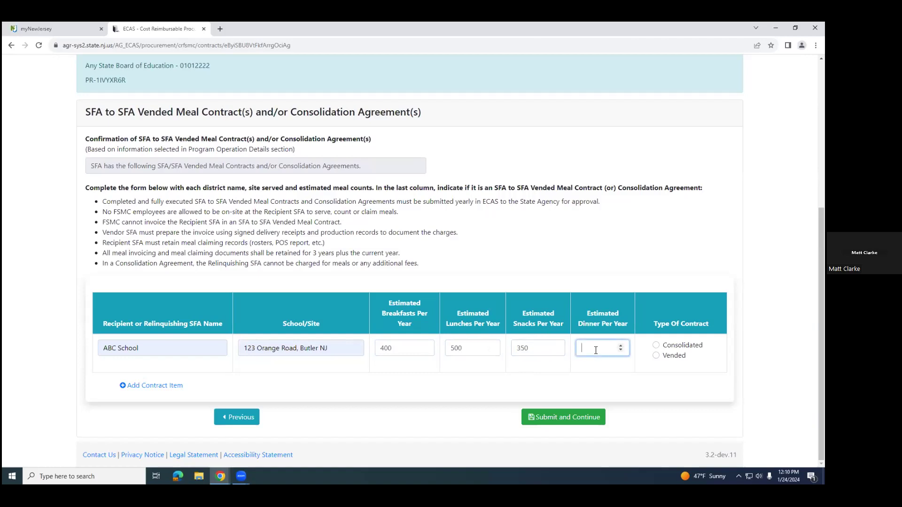
text(0)
Step: Mark the ABC School contract as Consolidated and submit the section to continue to Documents and Modifications
click(583, 388)
click(656, 346)
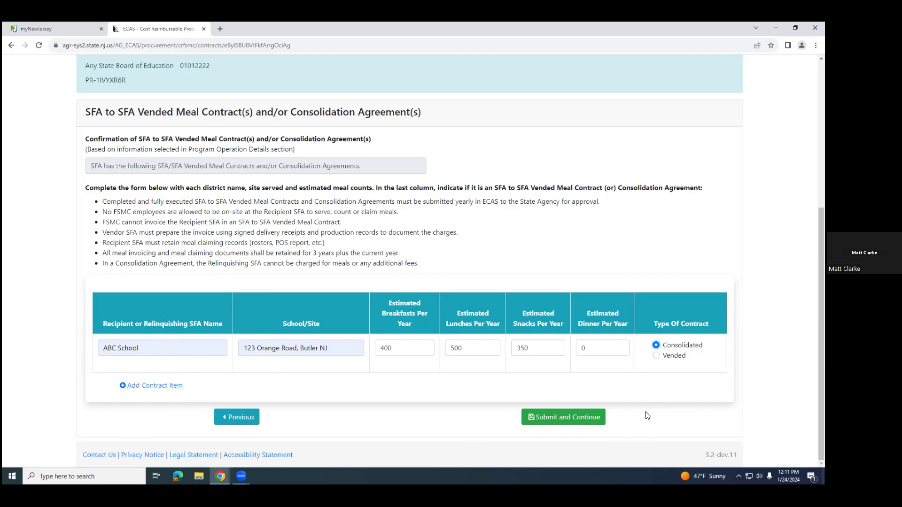
click(557, 423)
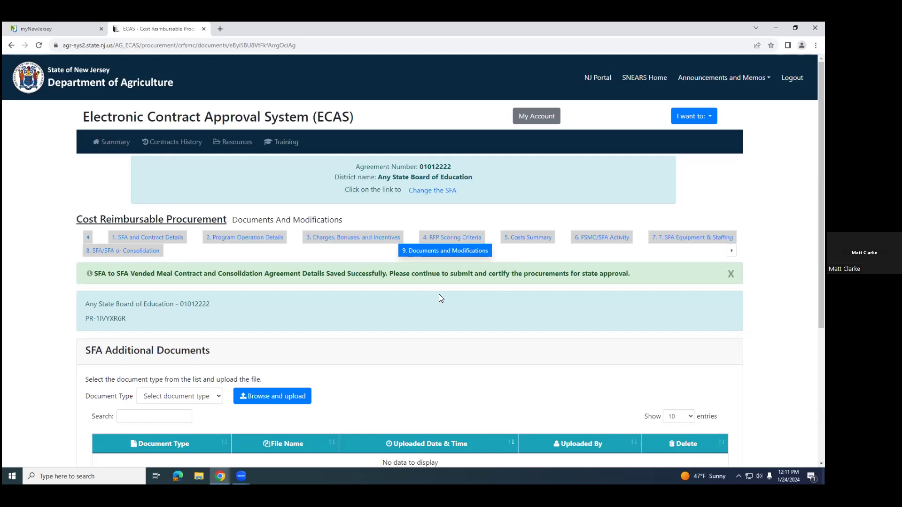
Step: Set the document type for the SFA additional documents upload to Form 372
scroll(263, 242, down, 3)
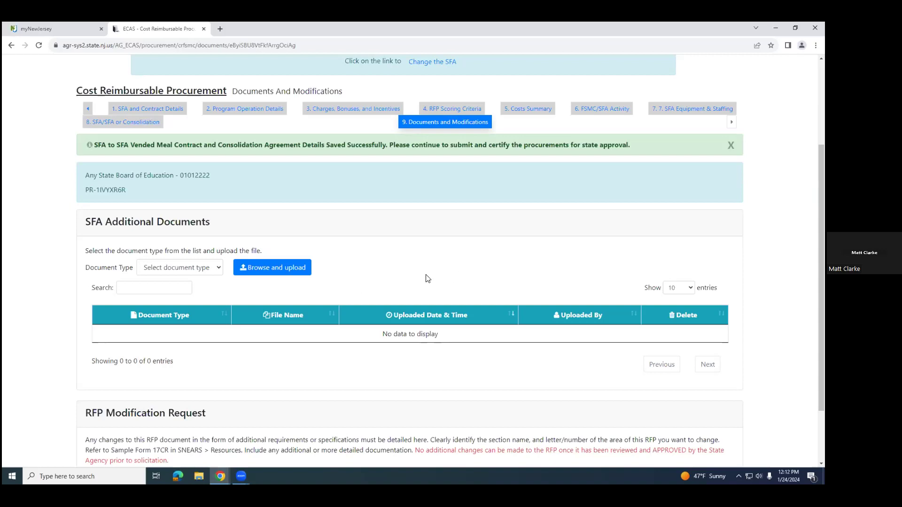
click(217, 269)
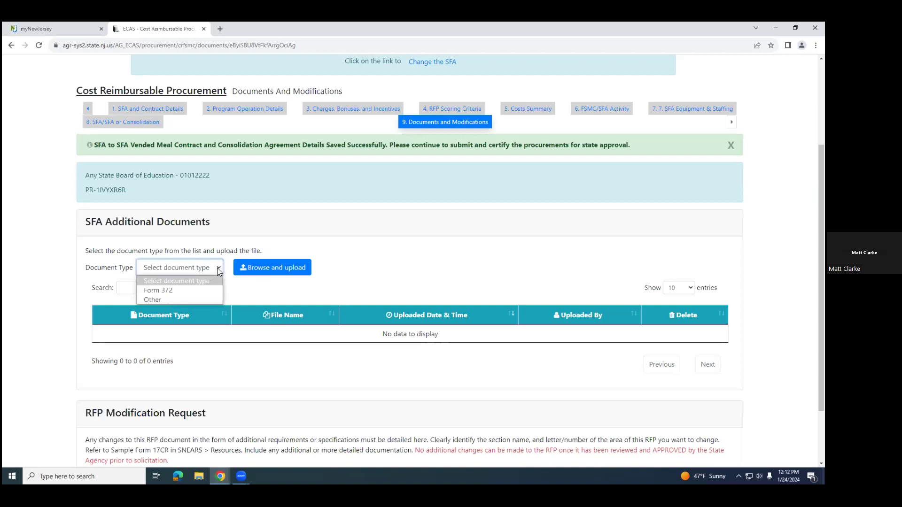
click(158, 290)
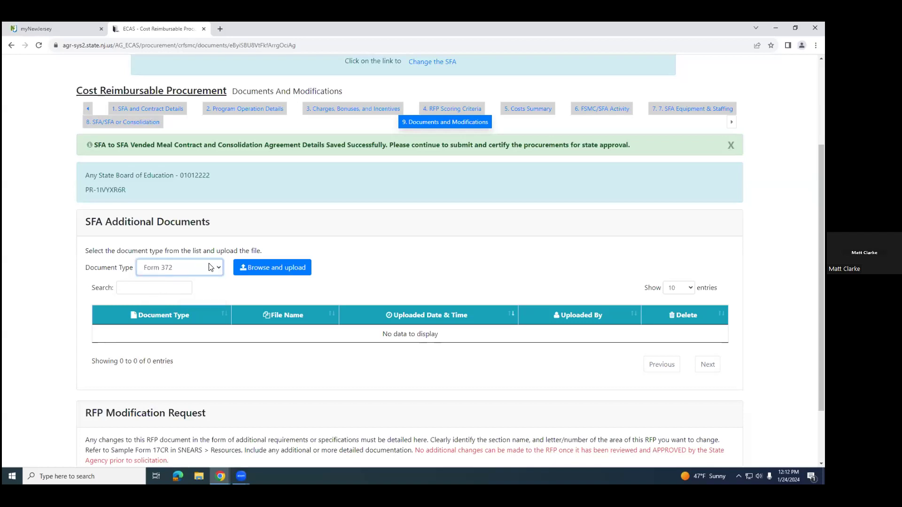
Step: Try to upload the blank 372 NJ Workbook for FSMC RFP and the ANYTOWN Bd of Ed_FORM 372 workbook from the Desktop
click(277, 268)
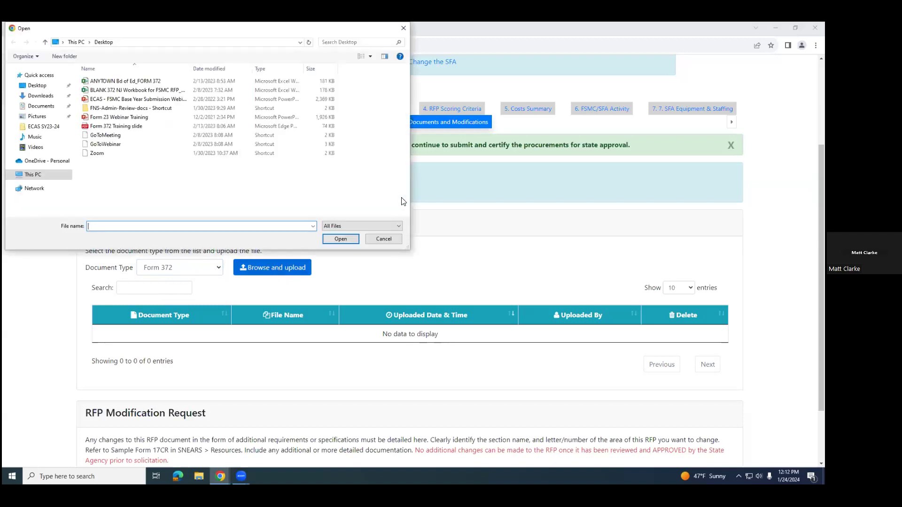
click(38, 87)
click(131, 92)
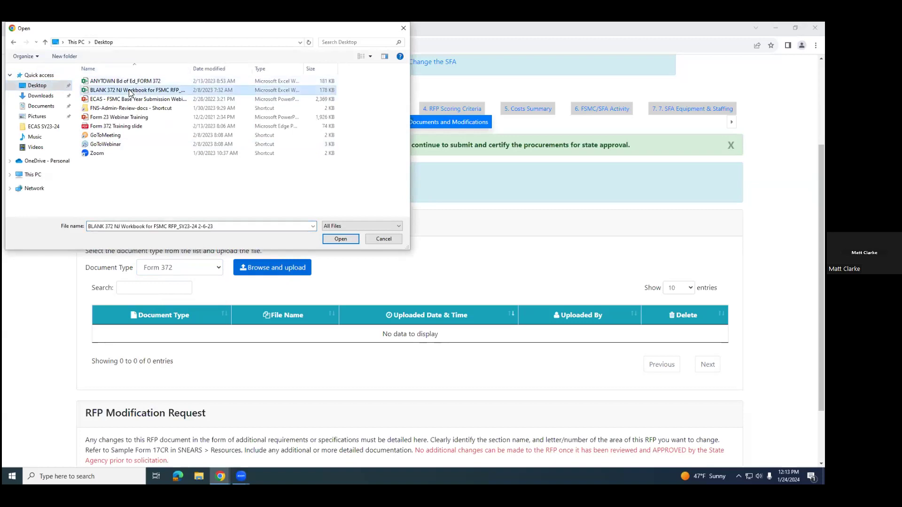
click(340, 239)
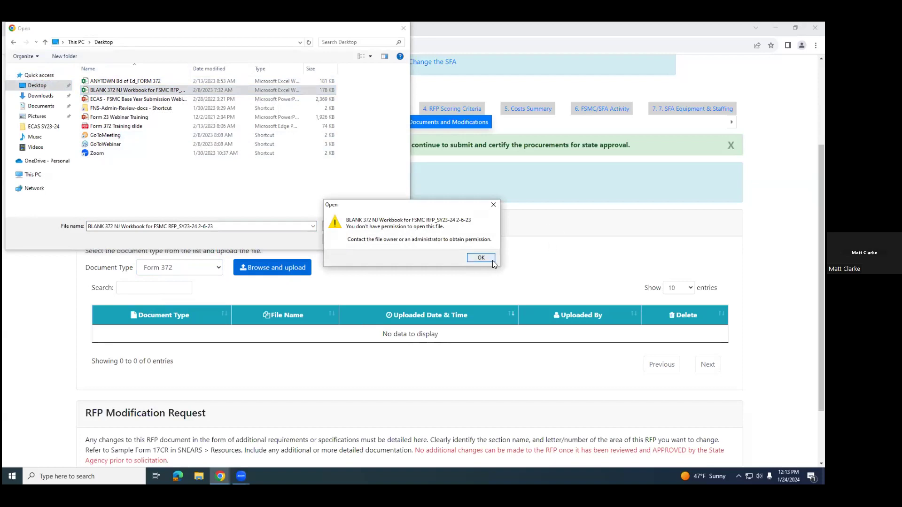
click(489, 259)
click(159, 81)
click(353, 242)
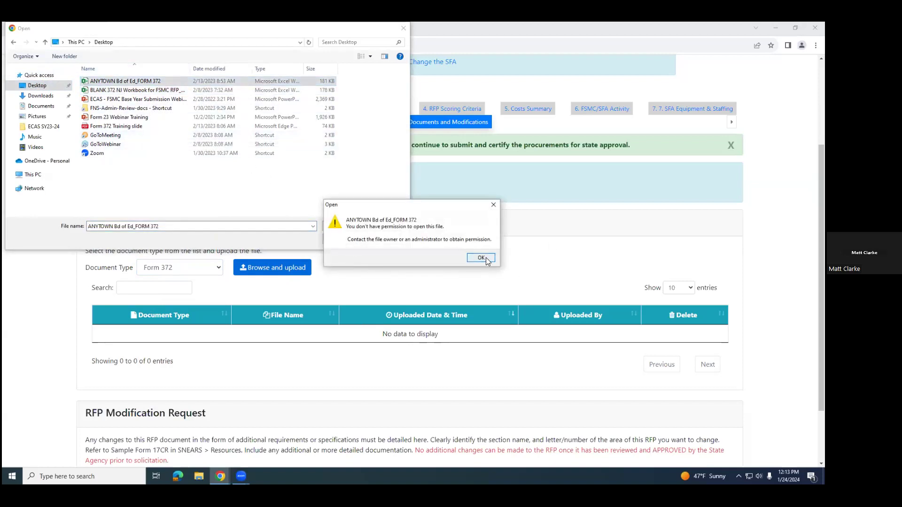
click(481, 257)
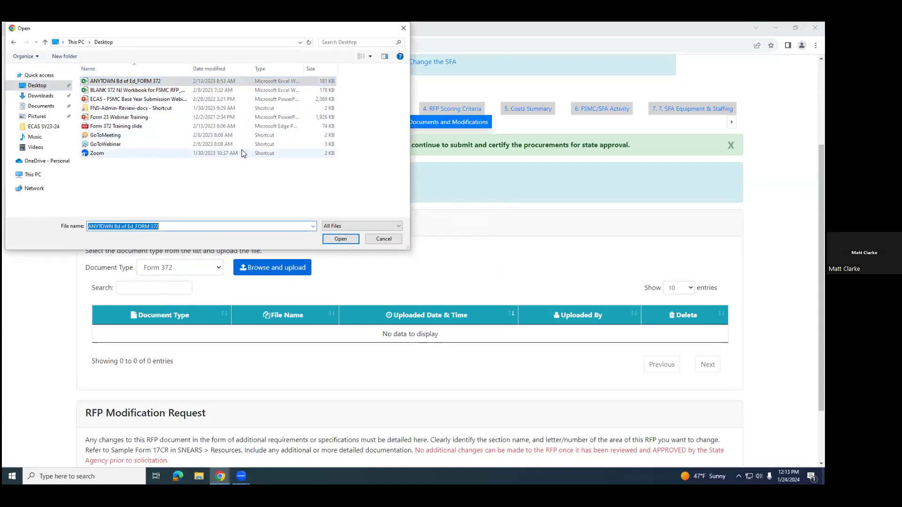
click(388, 239)
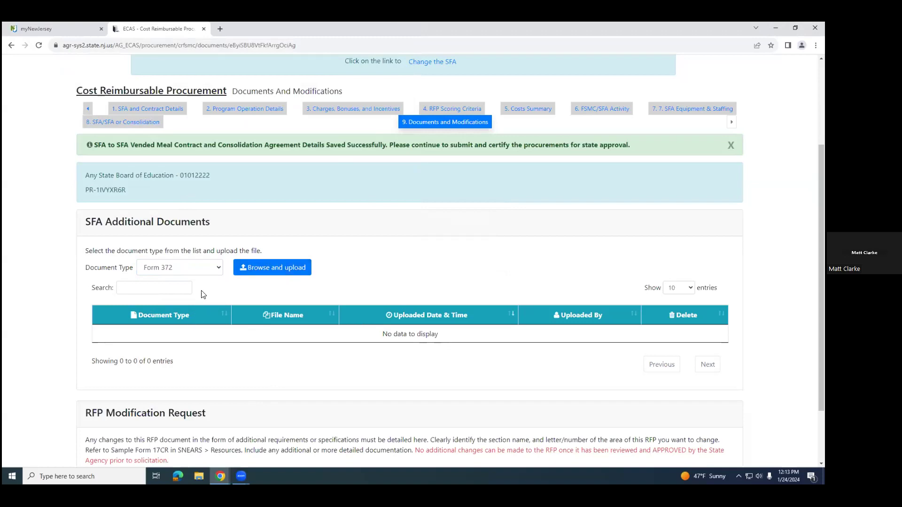
Step: Upload "Calendar - Important Contract Dates SY24-25.pdf" as the Form 372 document from the shared SY2024-2025 folder under Contracts and Forms
click(217, 268)
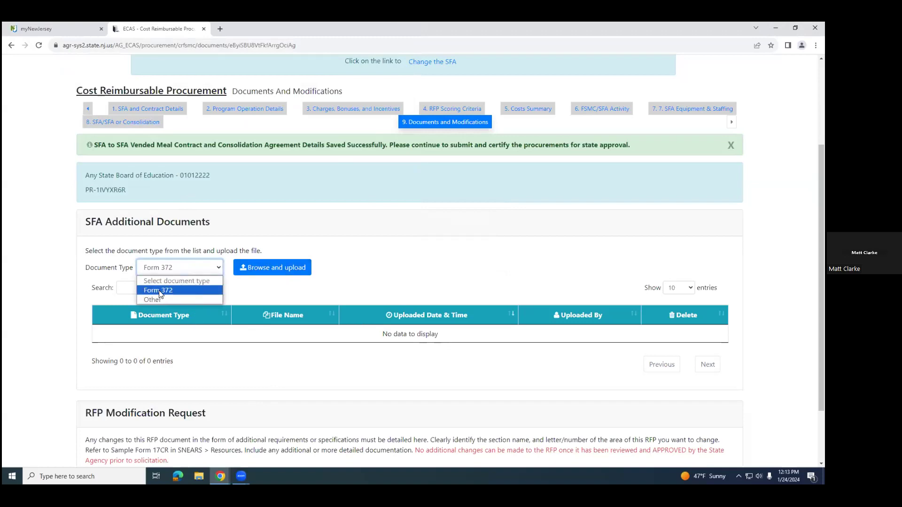
click(270, 284)
click(272, 277)
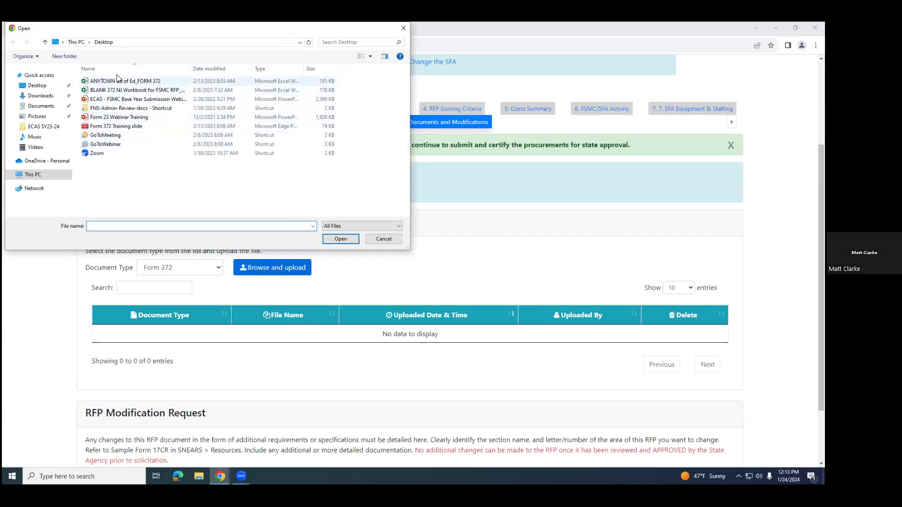
double_click(118, 109)
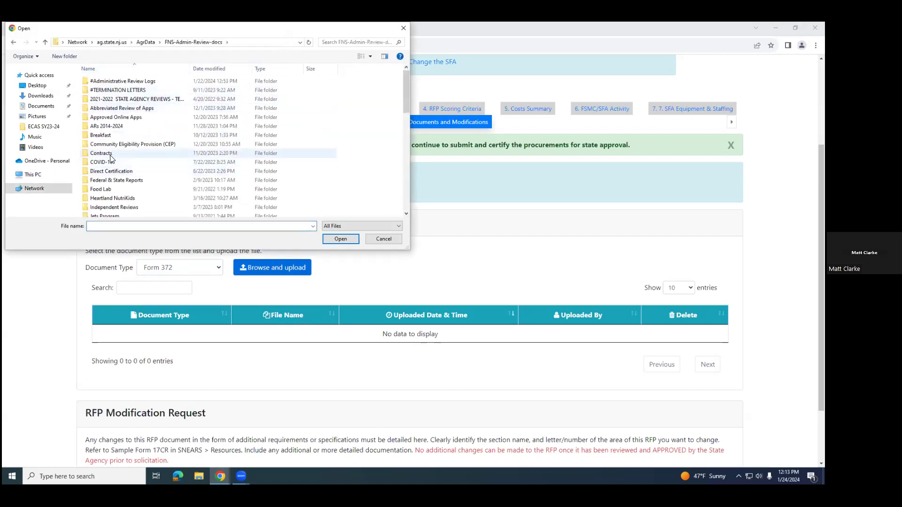
double_click(113, 153)
scroll(113, 198, down, 1)
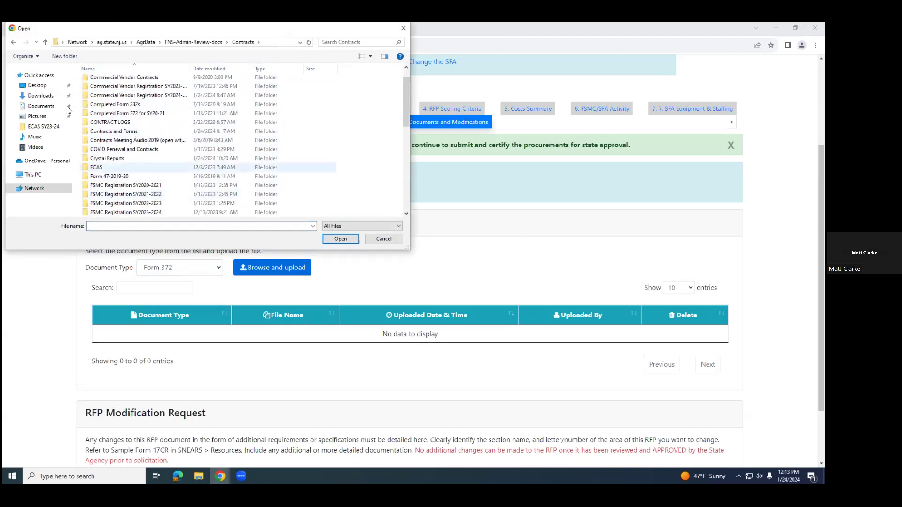
double_click(87, 135)
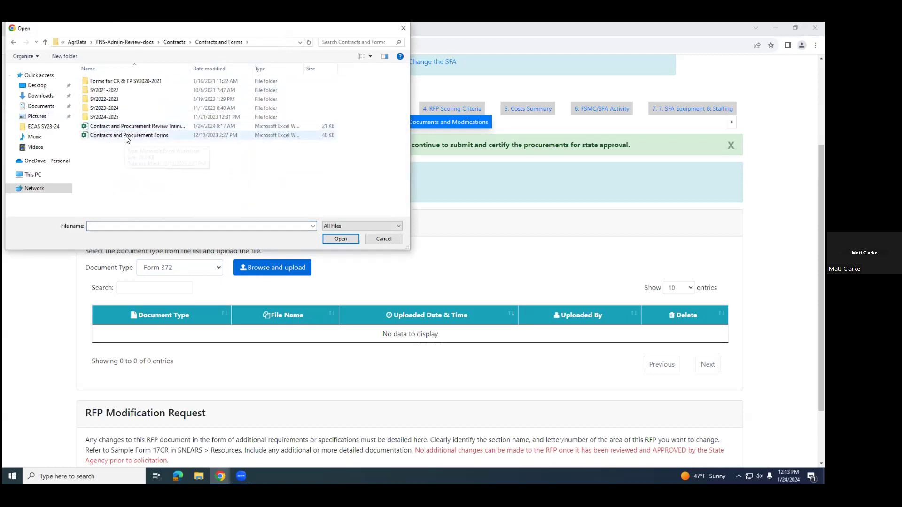
double_click(114, 117)
double_click(110, 126)
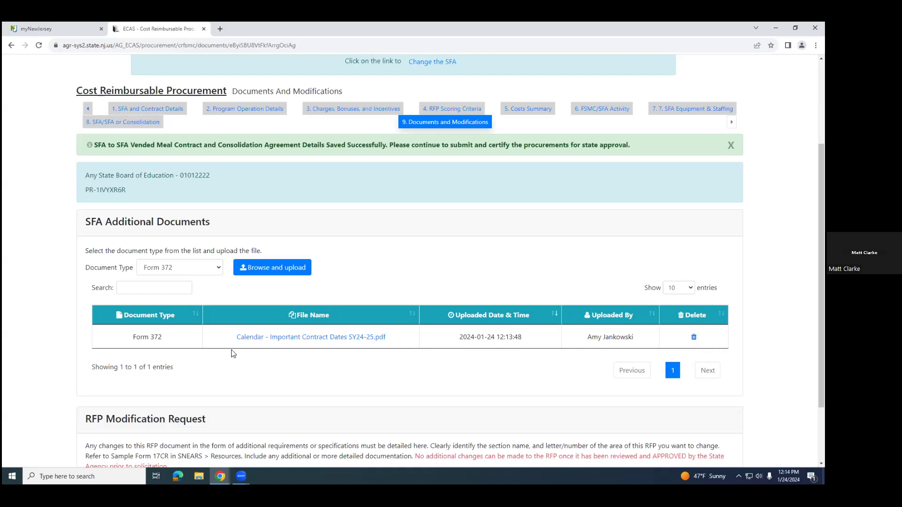
Step: Add an RFP modification with section name "Minimum Food Specifications" and letter "A"
scroll(299, 390, down, 2)
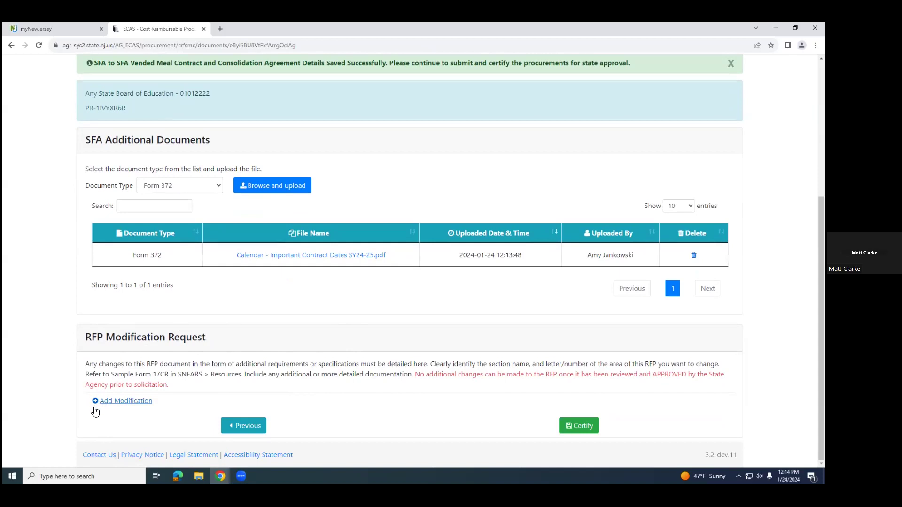
click(118, 401)
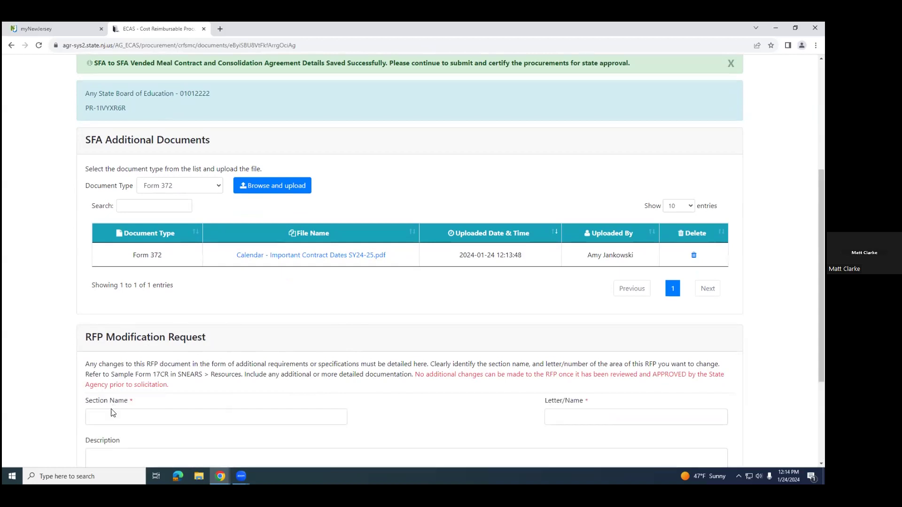
scroll(86, 289, down, 2)
click(139, 290)
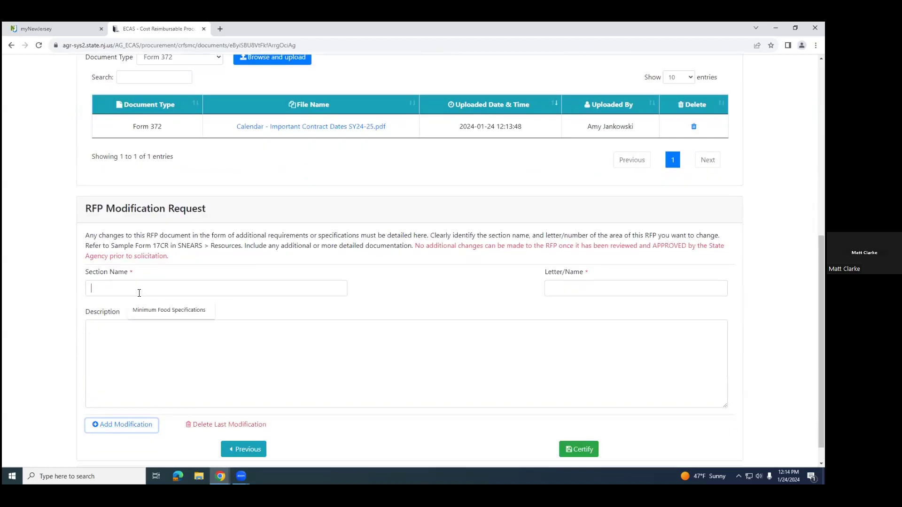
text(Minimum)
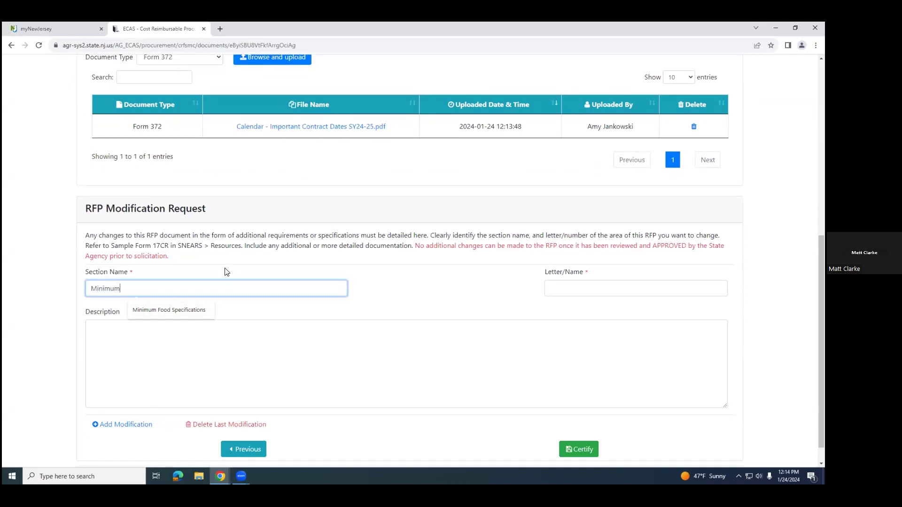
text( Food Specifications)
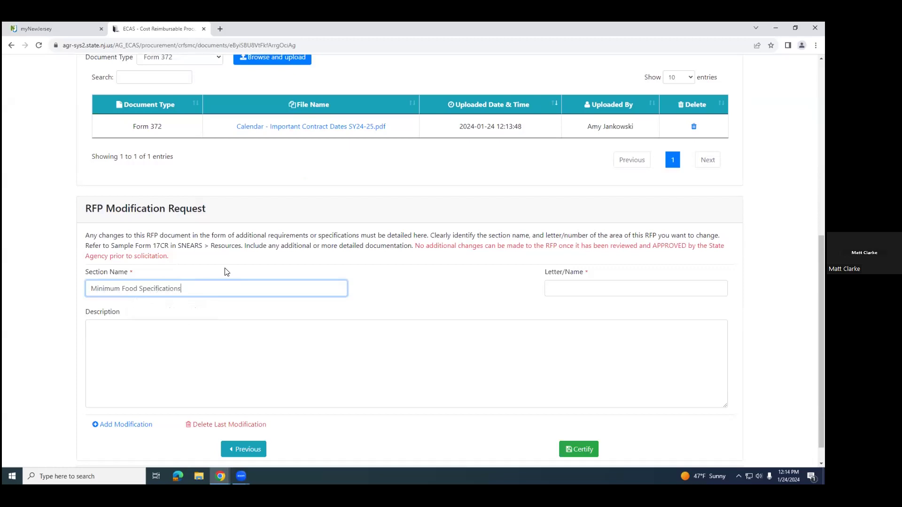
click(566, 297)
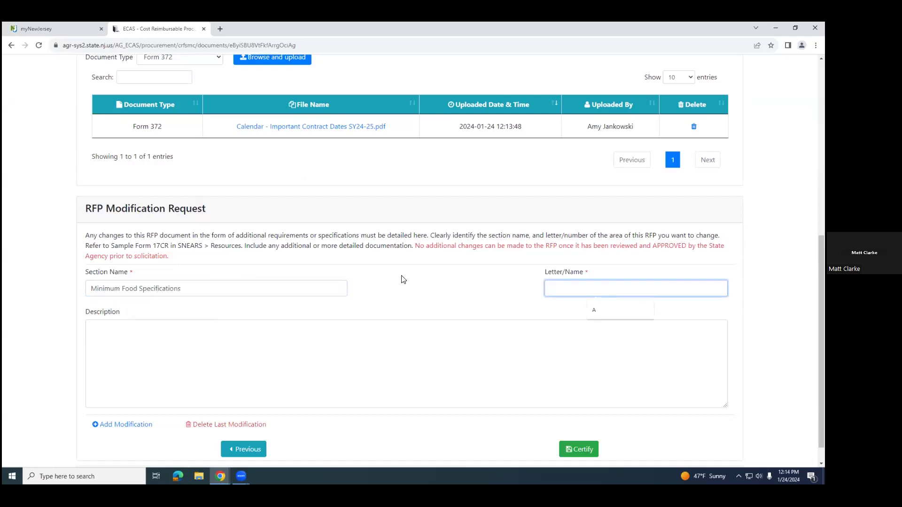
text(A)
Step: Describe the RFP modification as "Additional Food Specifications."
click(288, 367)
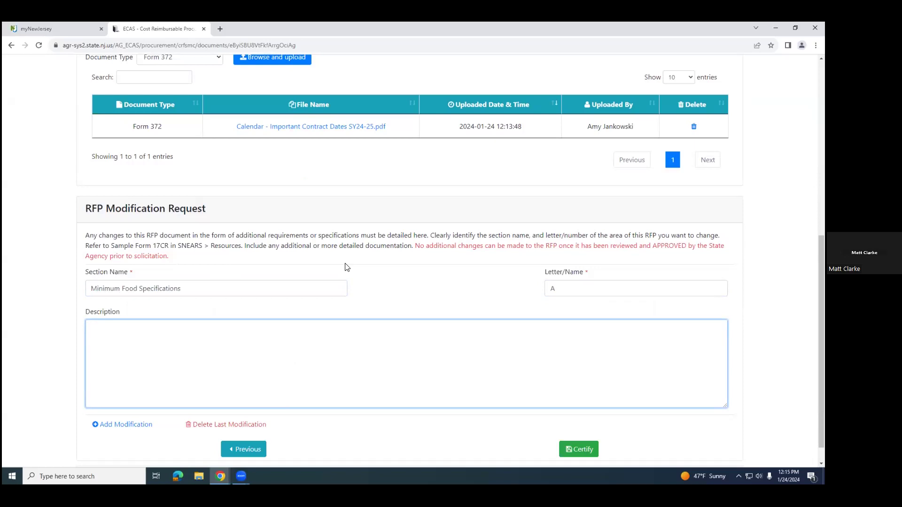
text(Additional Food Specifications.)
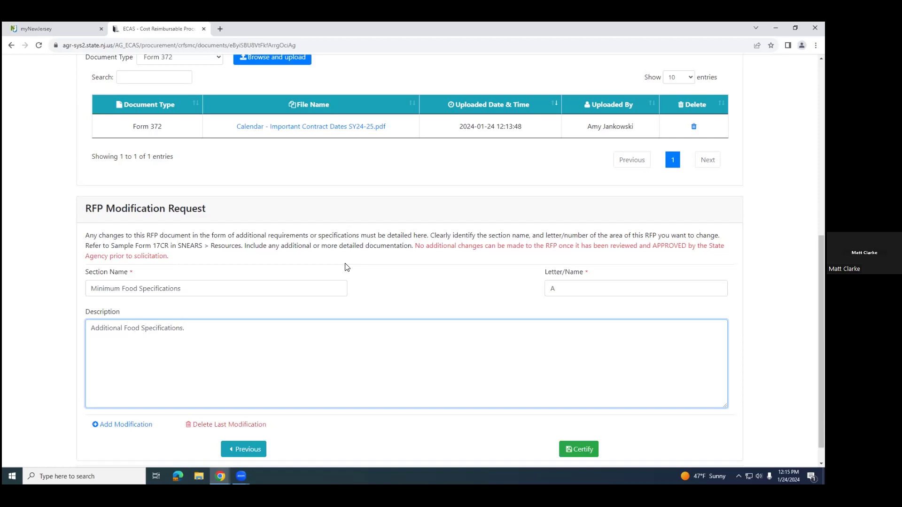
Step: Review the uploaded Form 372 document and the RFP modification request entries on the Documents and Modifications page
scroll(243, 368, up, 4)
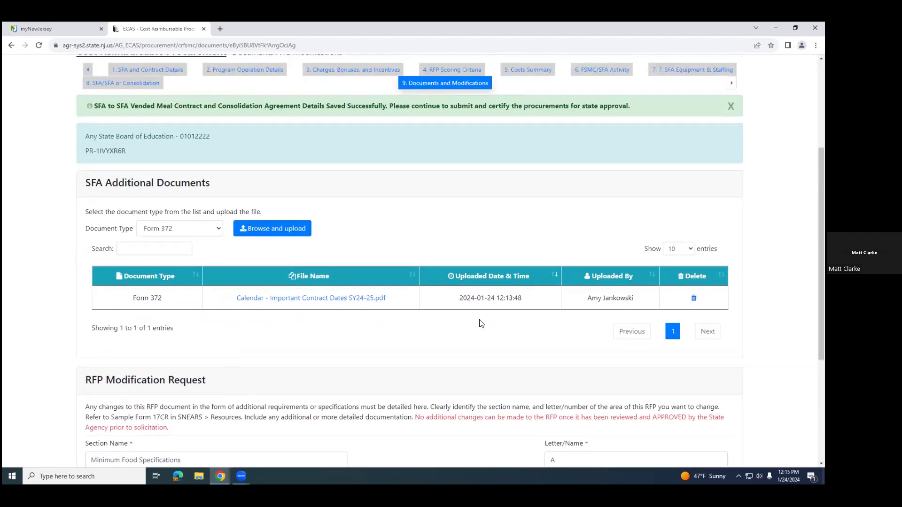
scroll(446, 338, up, 3)
scroll(463, 336, down, 2)
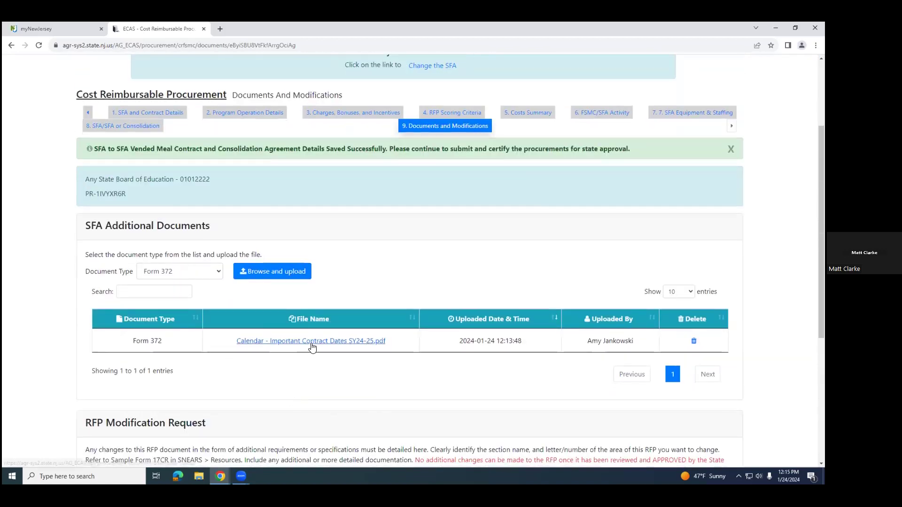
scroll(399, 329, down, 1)
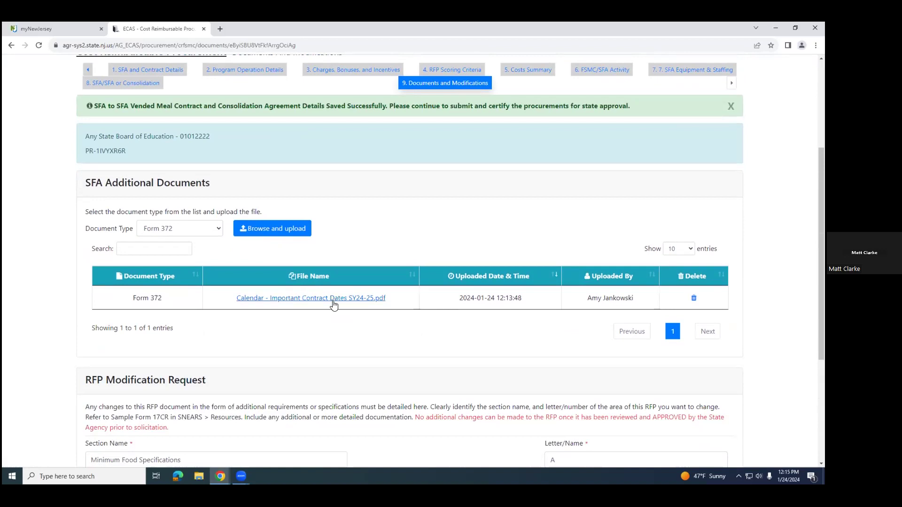
scroll(370, 335, down, 2)
scroll(370, 335, down, 2)
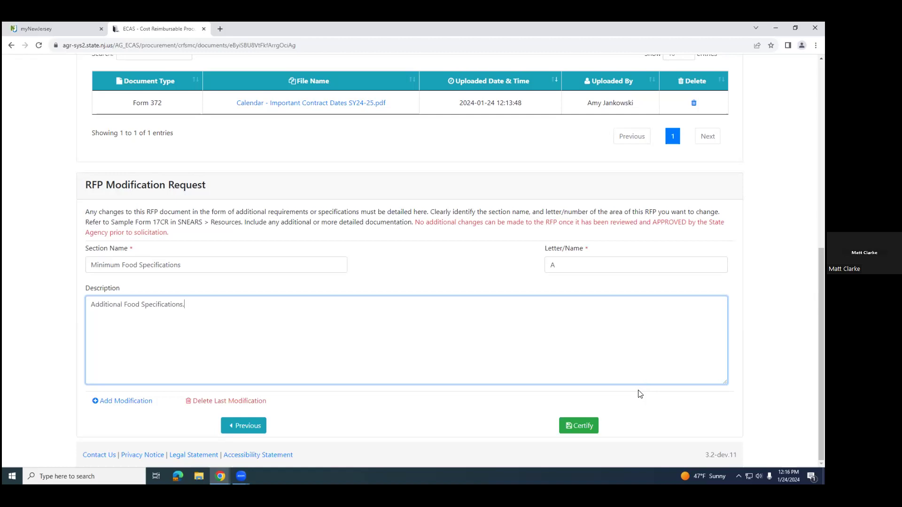
scroll(602, 193, up, 5)
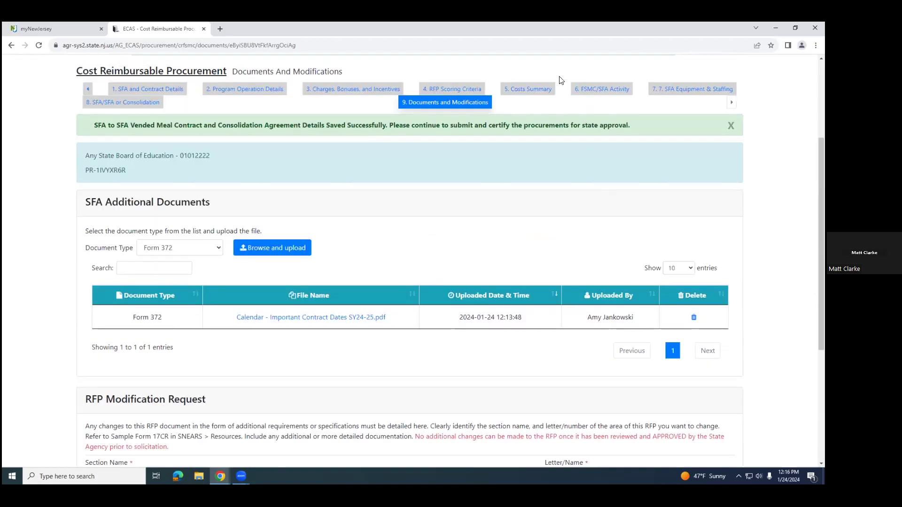
scroll(569, 258, down, 4)
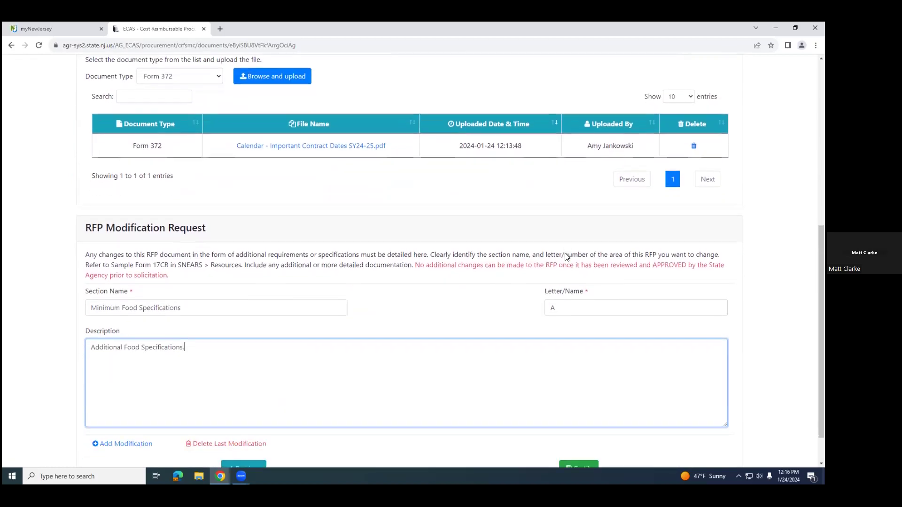
scroll(451, 262, down, 1)
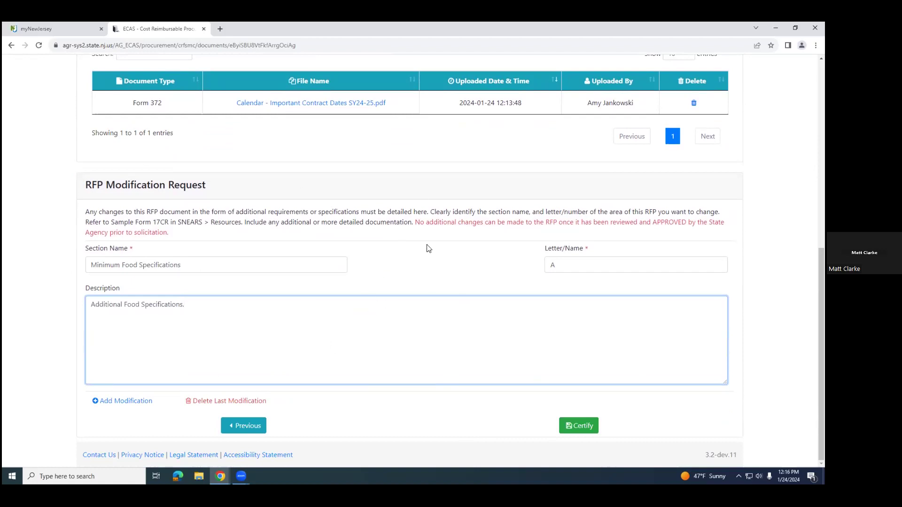
scroll(426, 253, up, 1)
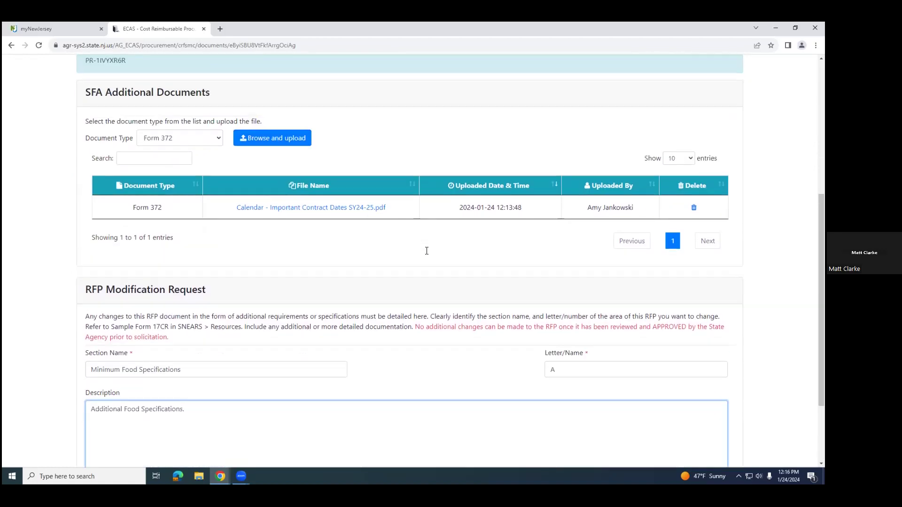
scroll(426, 251, down, 1)
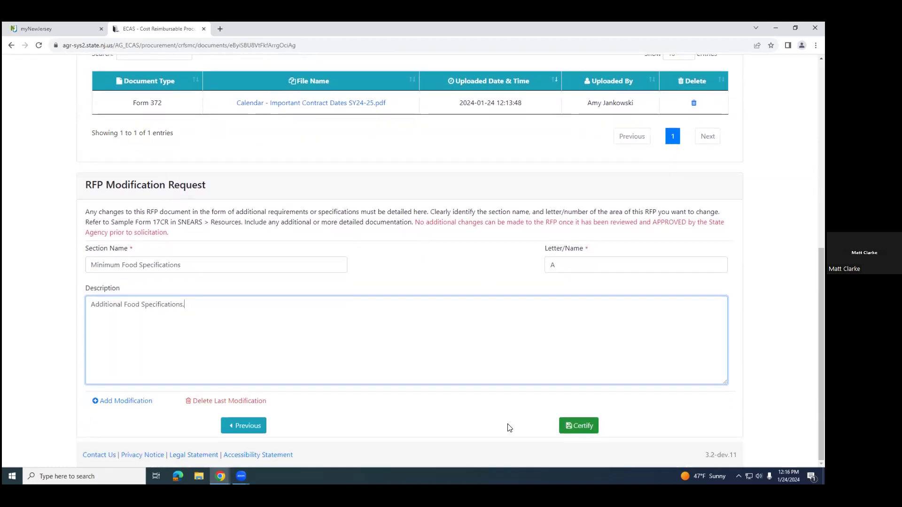
scroll(369, 367, up, 1)
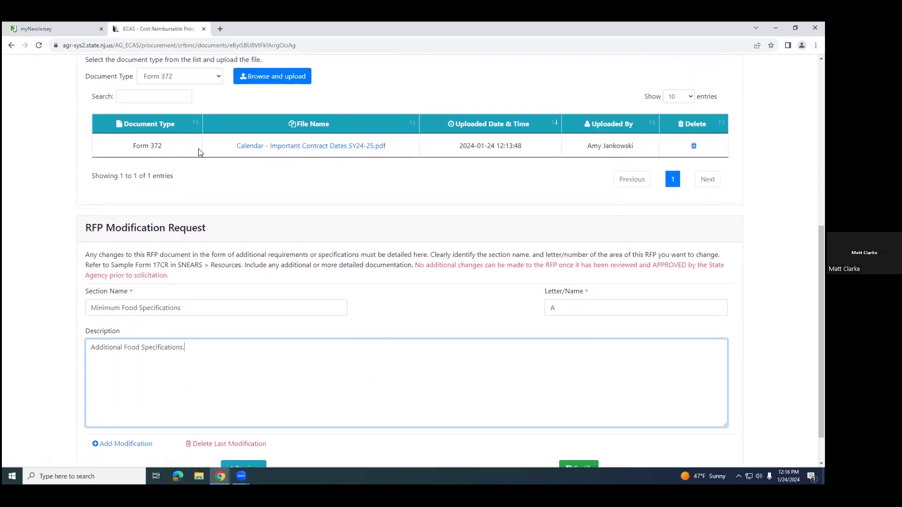
Step: Certify the Cost Reimbursable procurement and send it for state approval
scroll(118, 324, down, 1)
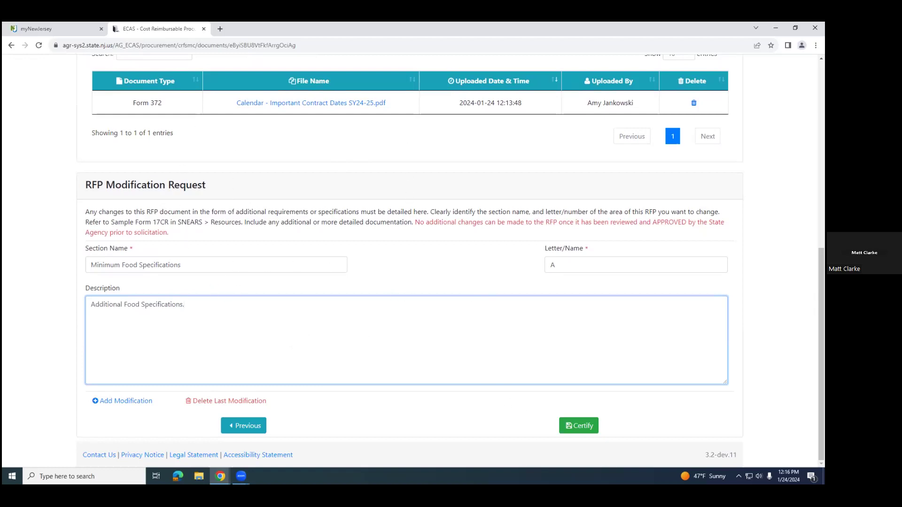
click(579, 426)
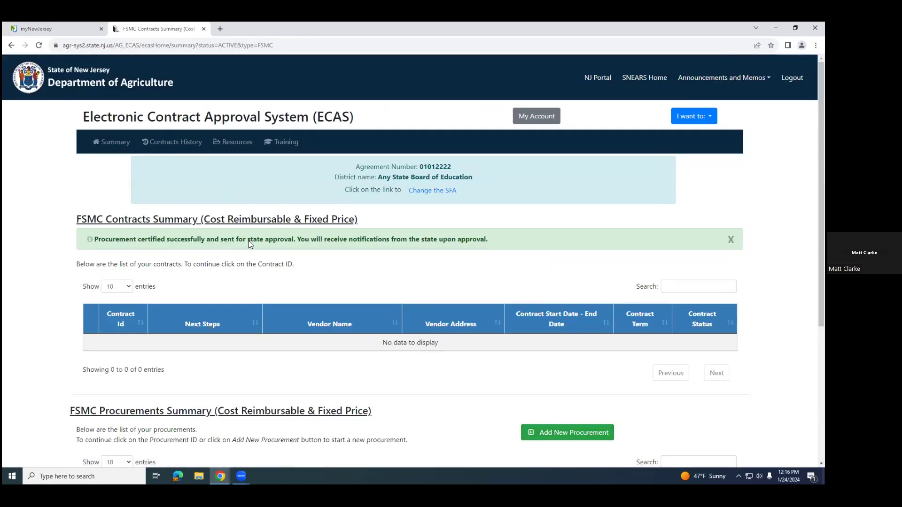
Step: Open the certified Cost Reimbursable procurement running 07/01/2024 to 06/30/2025 from the FSMC Procurements Summary and view its SFA and Contract Details
scroll(228, 280, down, 2)
scroll(227, 278, up, 1)
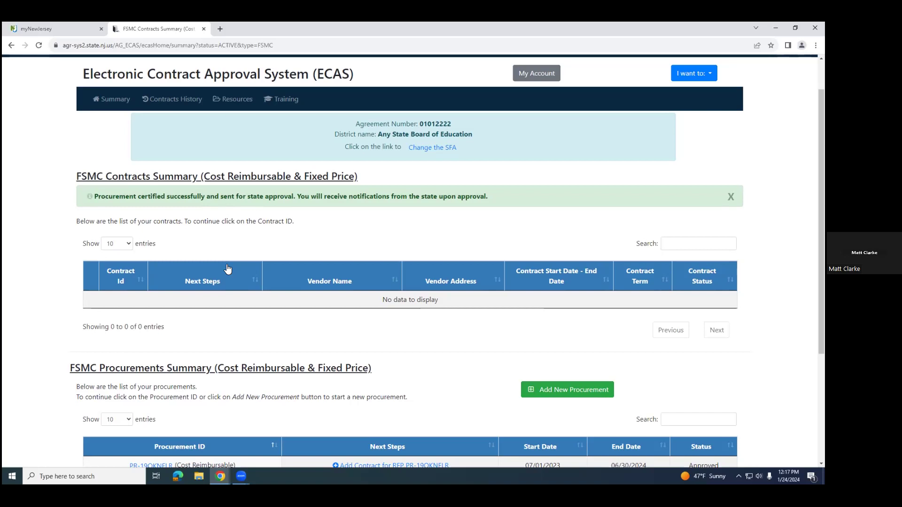
scroll(423, 261, down, 3)
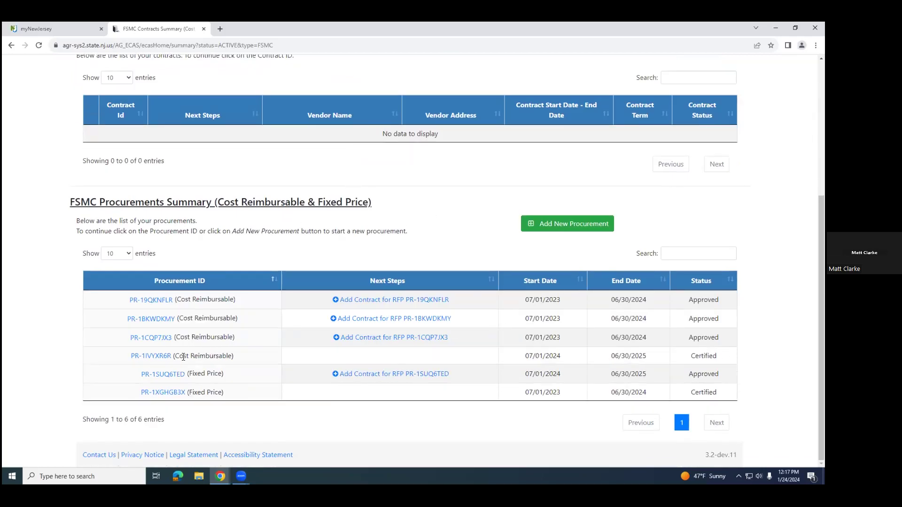
click(152, 356)
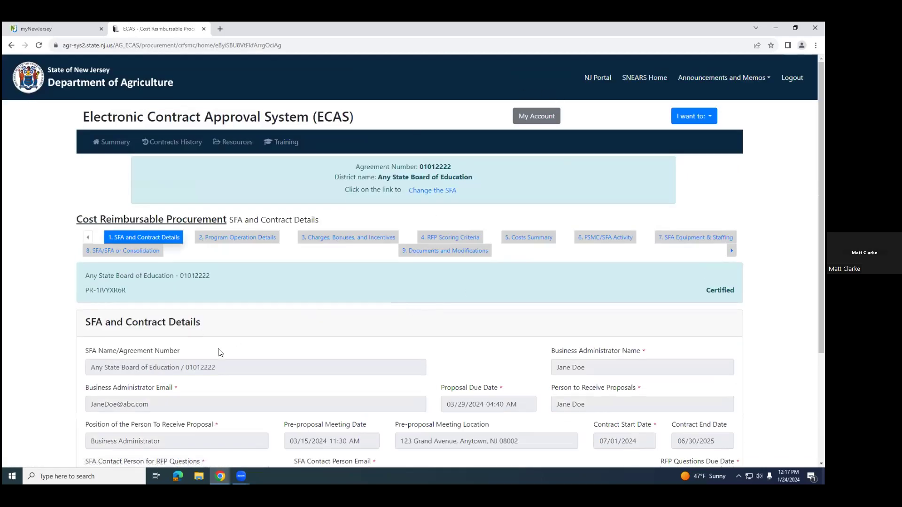
scroll(239, 343, down, 1)
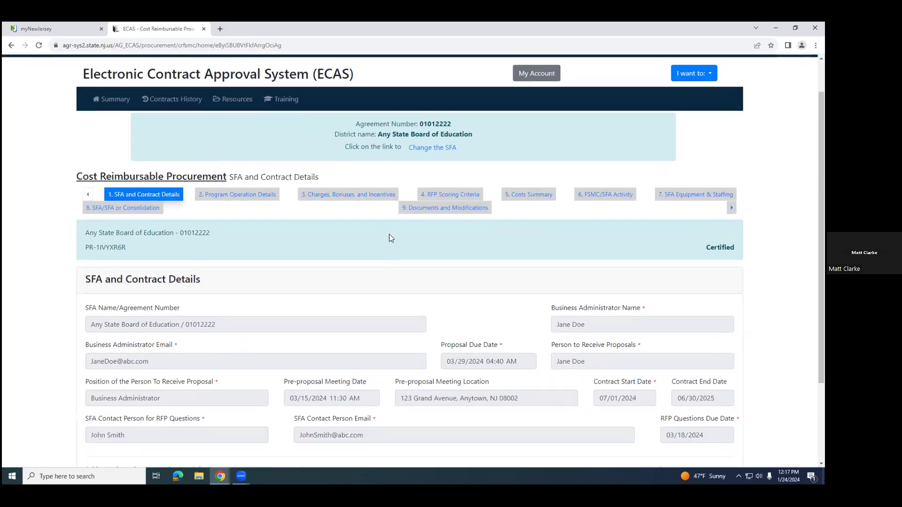
Step: Review the certified procurement's Program Operation Details, from the equipment choices through the three staffing options and SFA labor expense fields
click(235, 194)
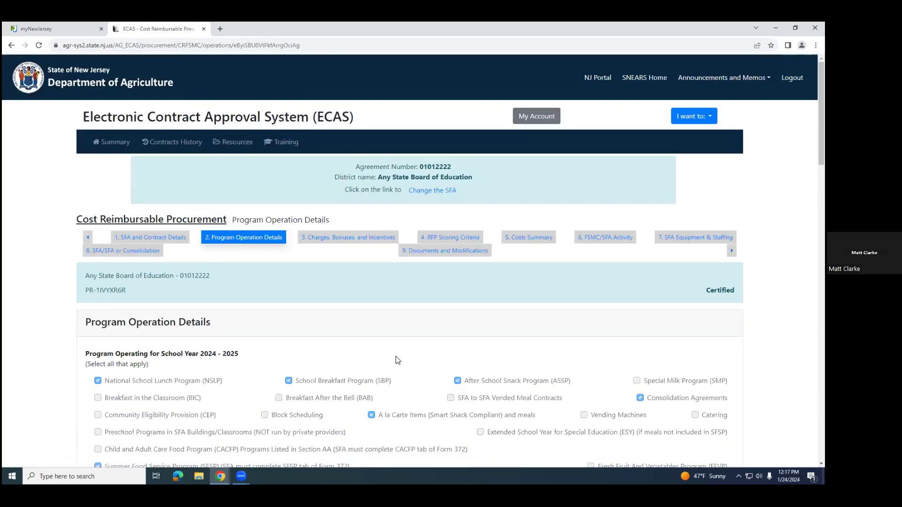
scroll(398, 360, down, 10)
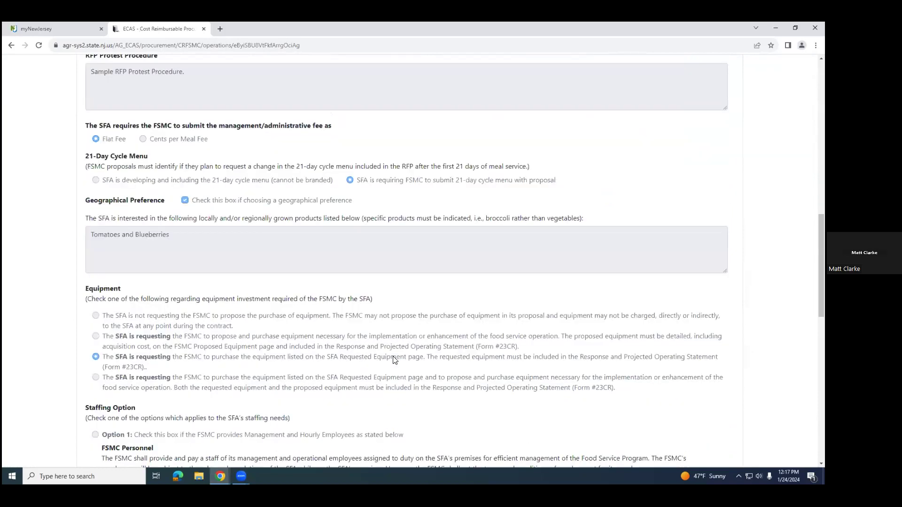
scroll(394, 360, down, 7)
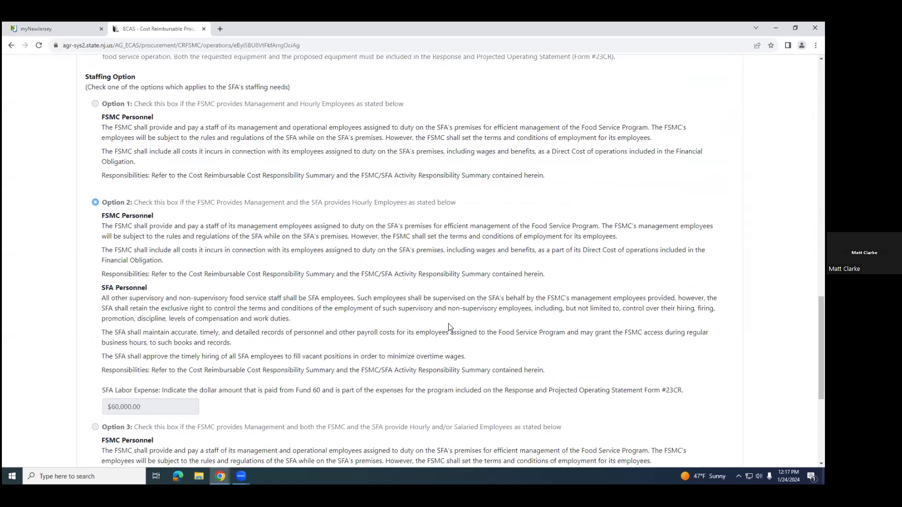
scroll(248, 352, down, 1)
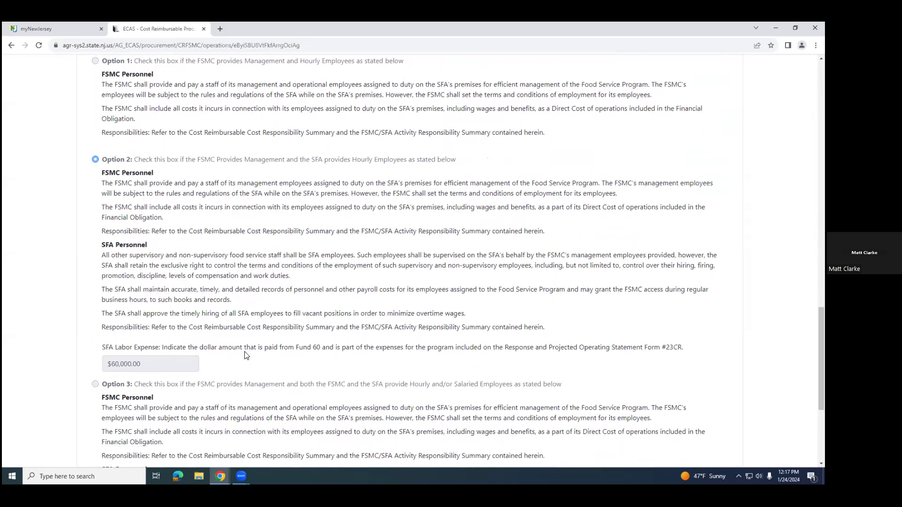
click(95, 160)
scroll(66, 306, down, 2)
scroll(244, 336, down, 4)
scroll(244, 336, up, 5)
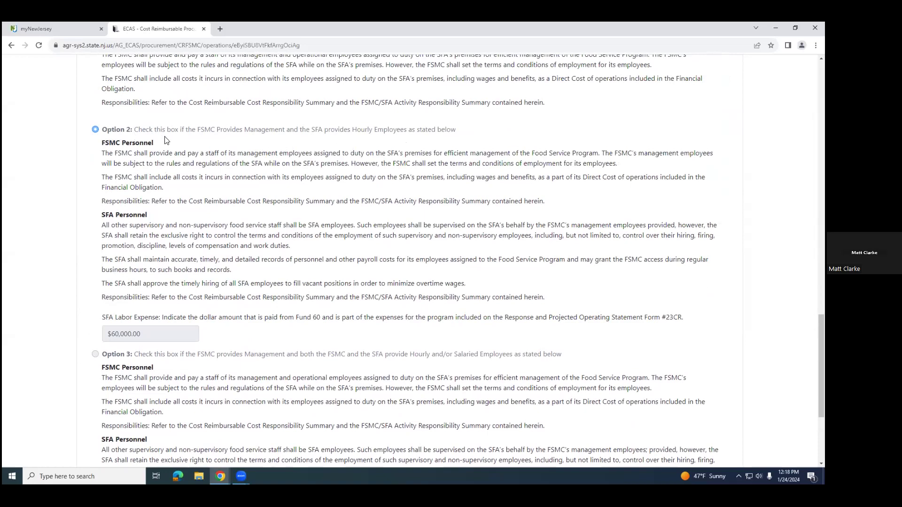
scroll(296, 245, down, 3)
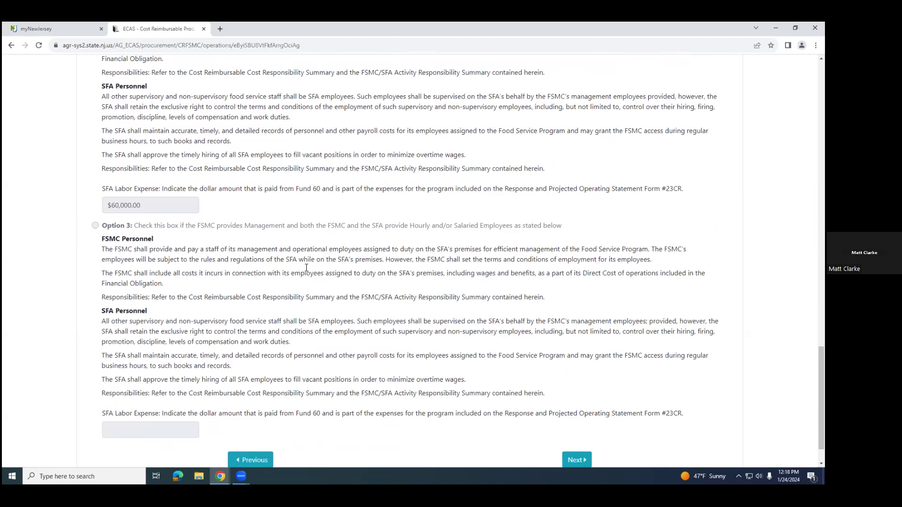
scroll(306, 268, up, 20)
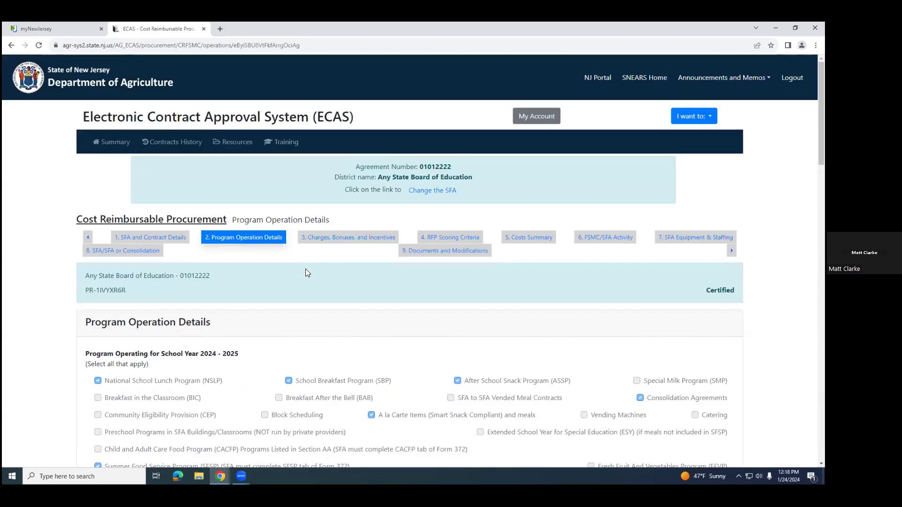
Step: Review the Charges, Bonuses, and Incentives page, and look over the SFA and Contract Details page again
click(347, 239)
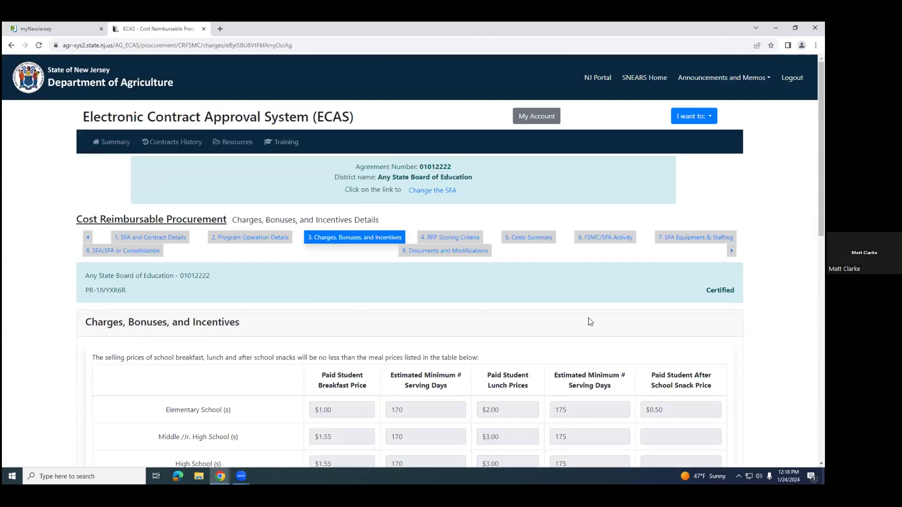
scroll(590, 322, down, 3)
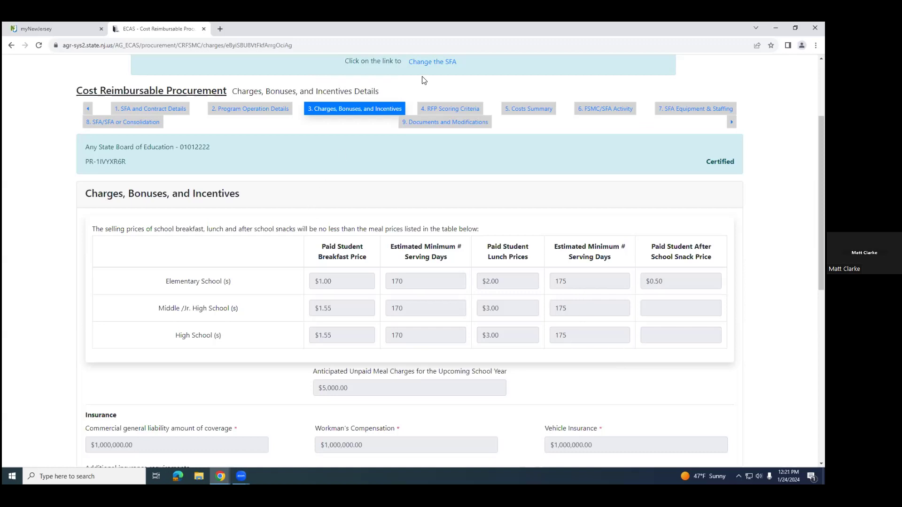
click(151, 109)
scroll(265, 288, down, 3)
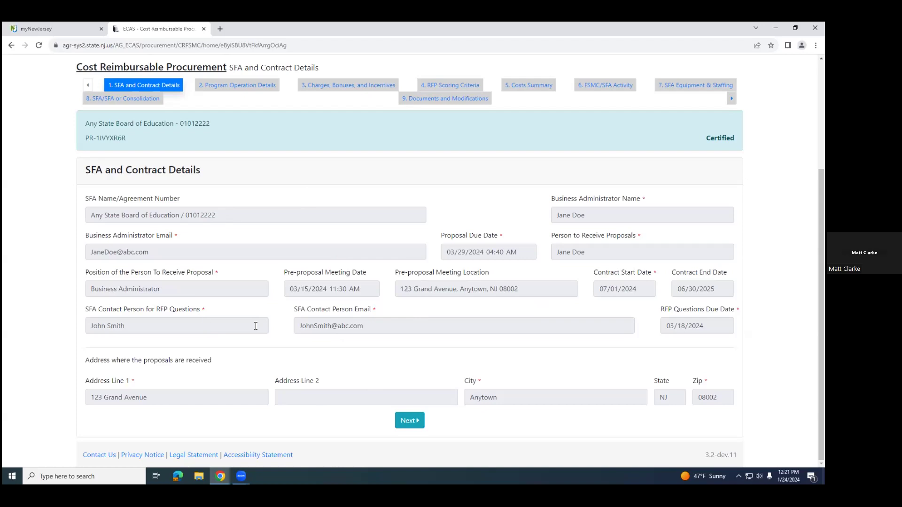
Step: Look through the Program Operation Details again, covering potential future programs and the General Information section
click(262, 81)
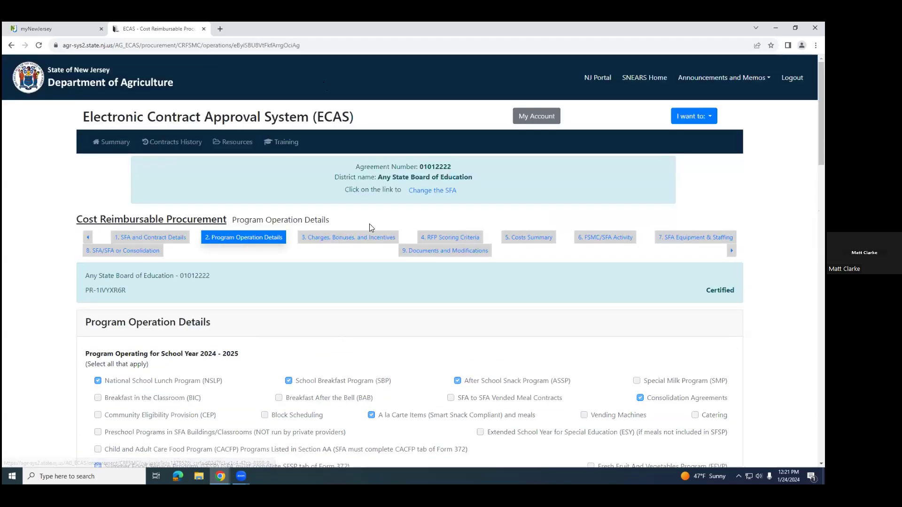
scroll(355, 331, down, 7)
scroll(358, 336, down, 2)
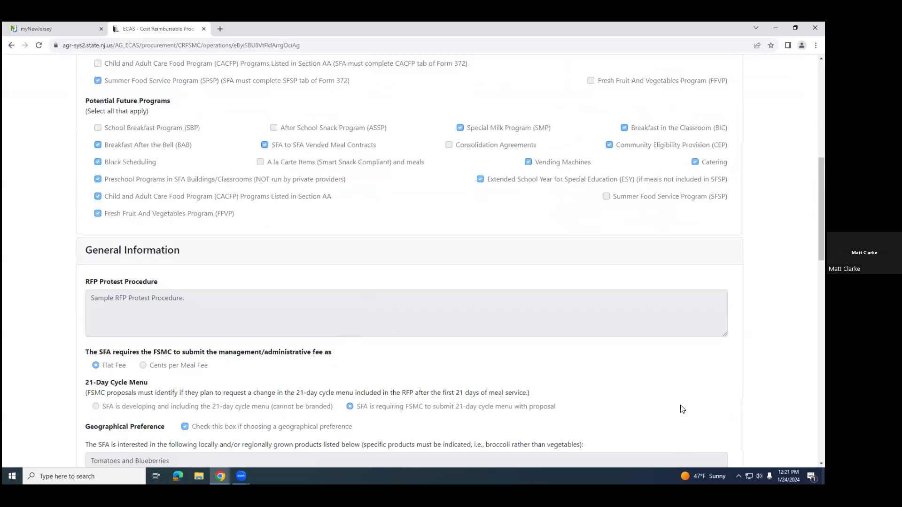
scroll(652, 382, down, 3)
scroll(652, 383, down, 1)
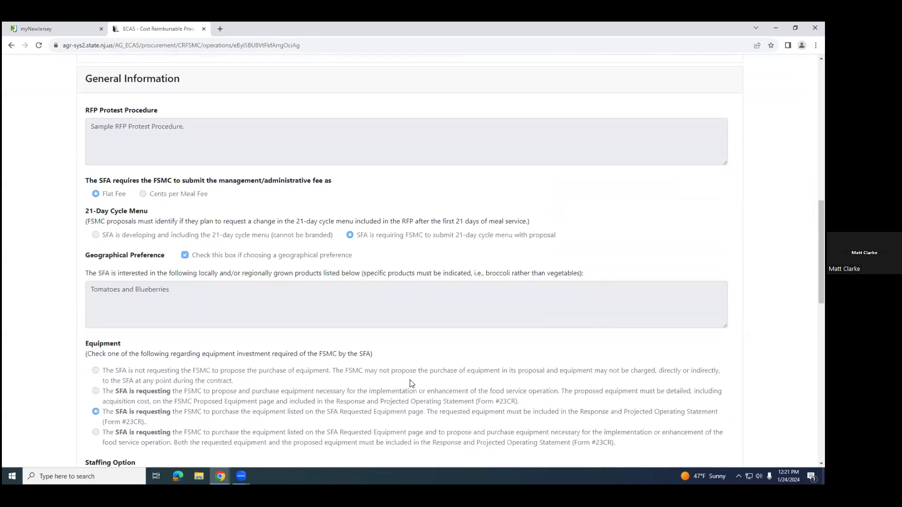
scroll(536, 376, up, 15)
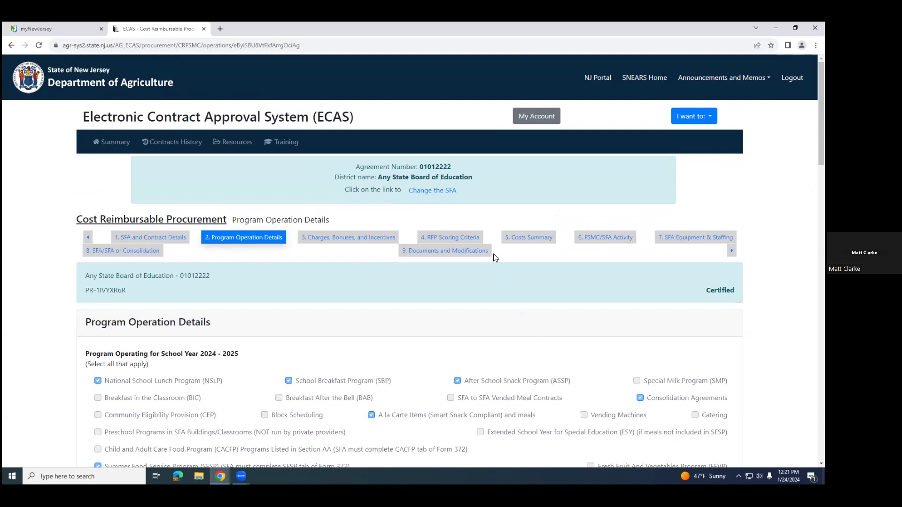
Step: Review the certified procurement's Documents and Modifications page, including the SFA Additional Documents table and the RFP Modification Request
click(454, 254)
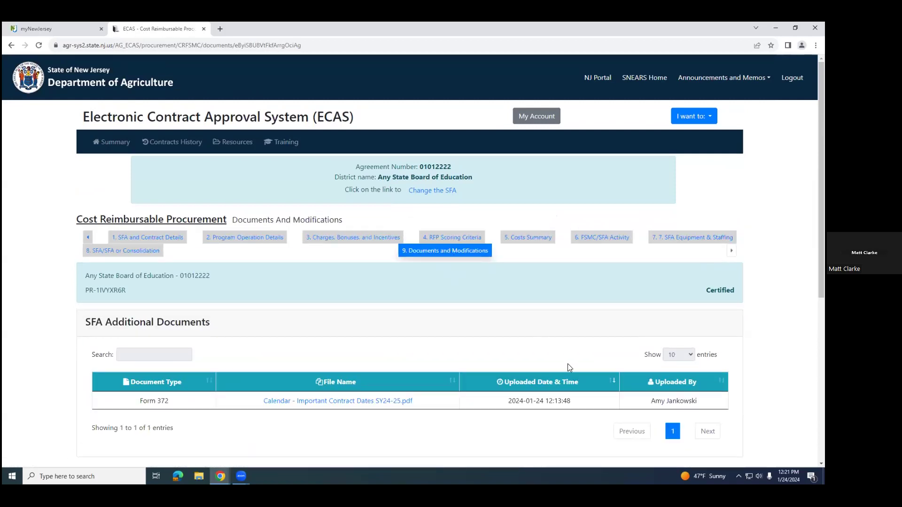
scroll(509, 322, down, 4)
scroll(631, 366, down, 3)
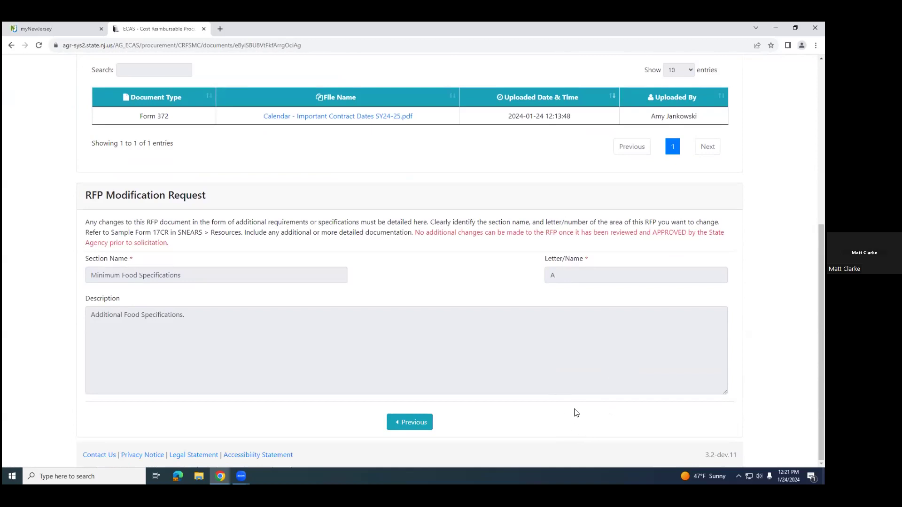
scroll(575, 410, up, 3)
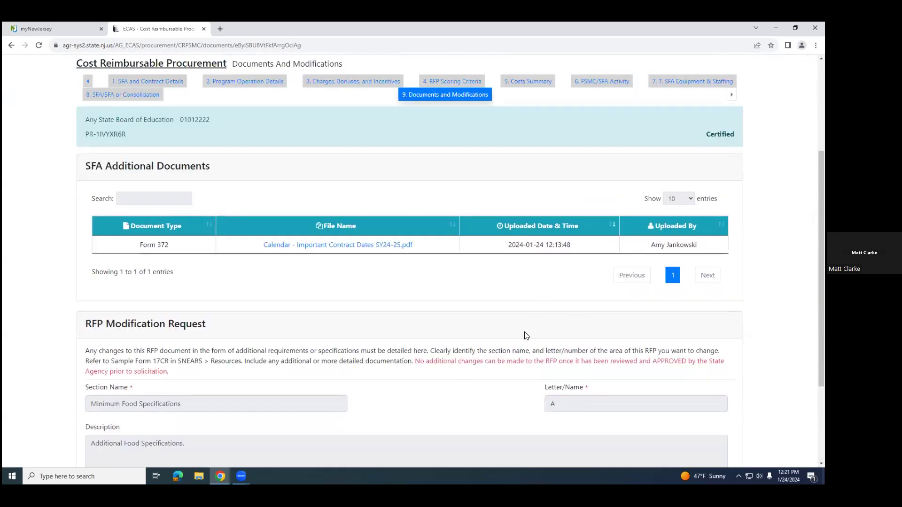
scroll(467, 316, up, 1)
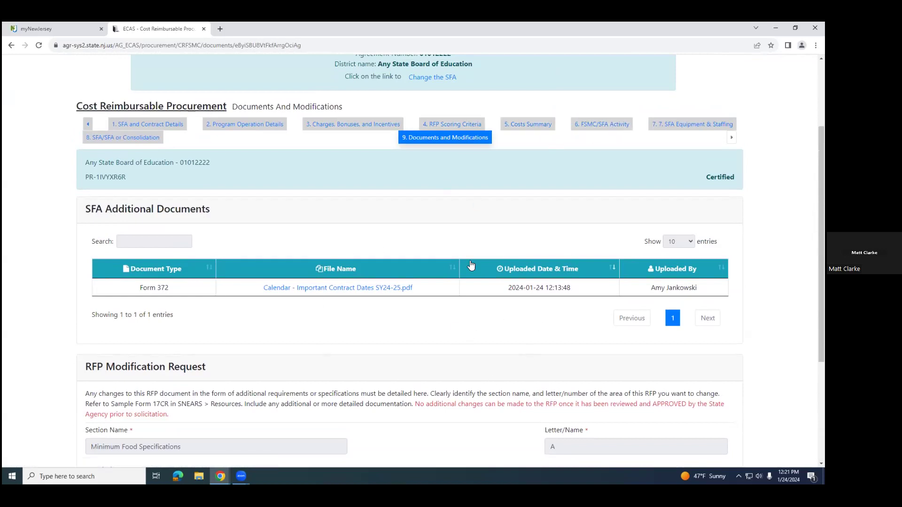
scroll(493, 313, down, 4)
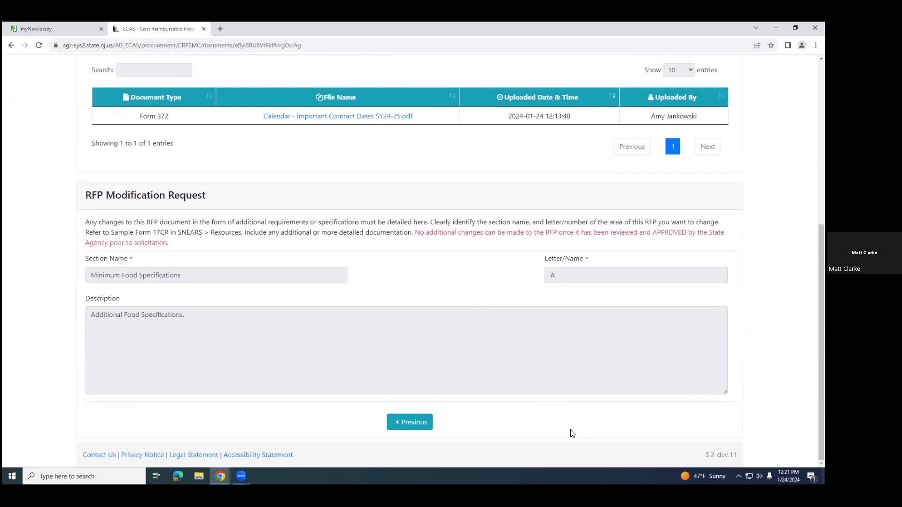
scroll(542, 425, up, 5)
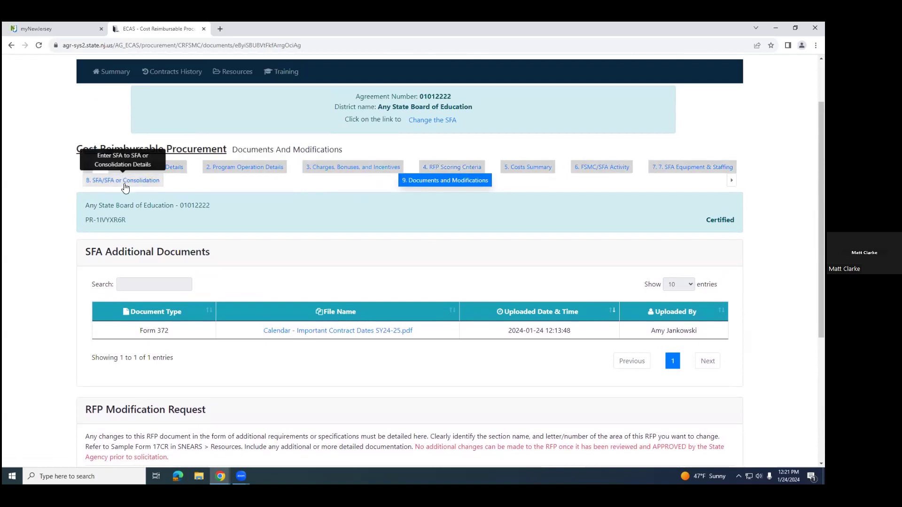
scroll(381, 421, down, 1)
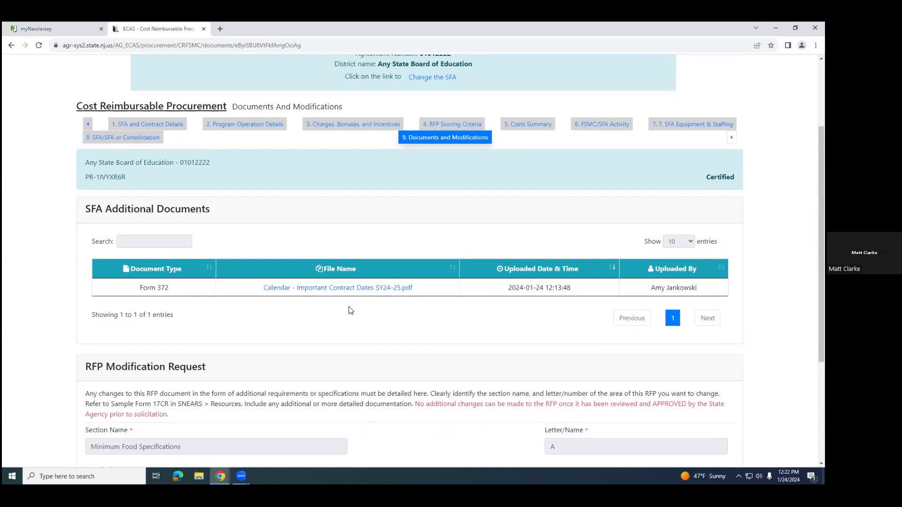
scroll(368, 358, down, 3)
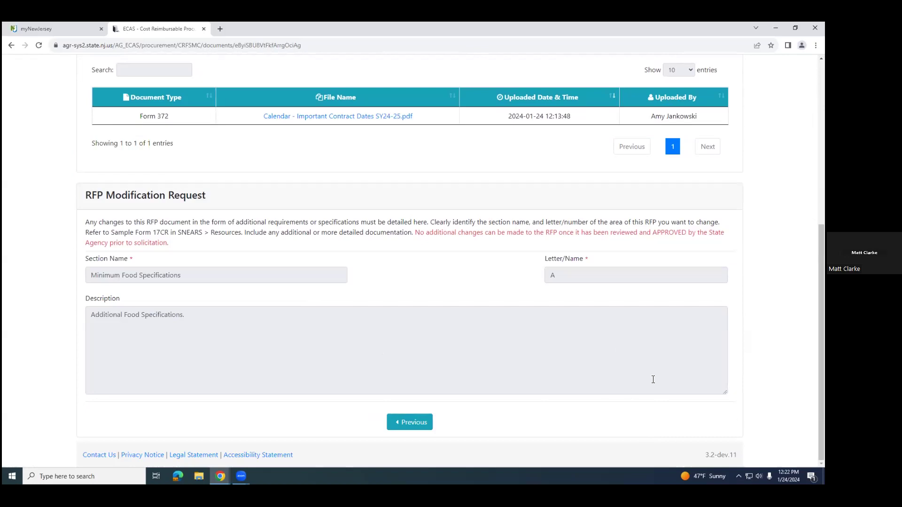
scroll(653, 380, up, 3)
scroll(643, 389, up, 1)
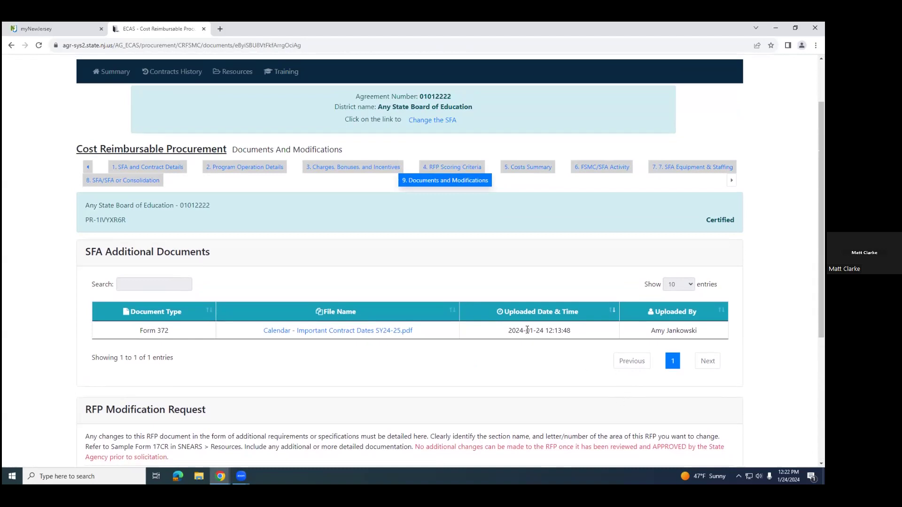
scroll(527, 330, up, 1)
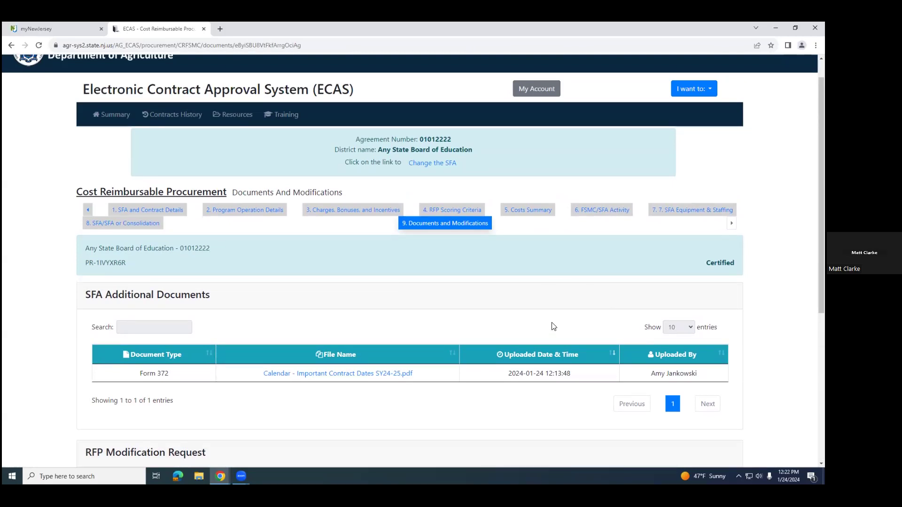
Step: Return to the ECAS home page, refresh it, and open the FSMC contracts to check the procurement statuses
click(108, 117)
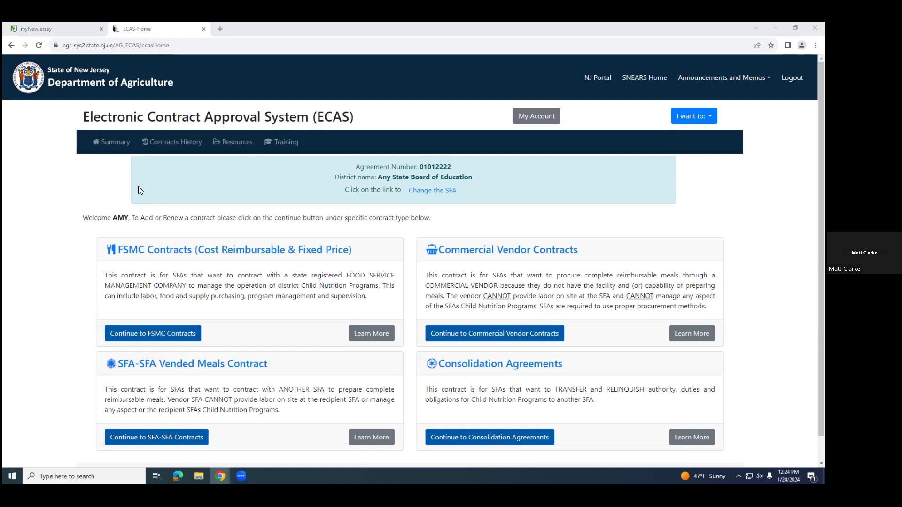
click(40, 46)
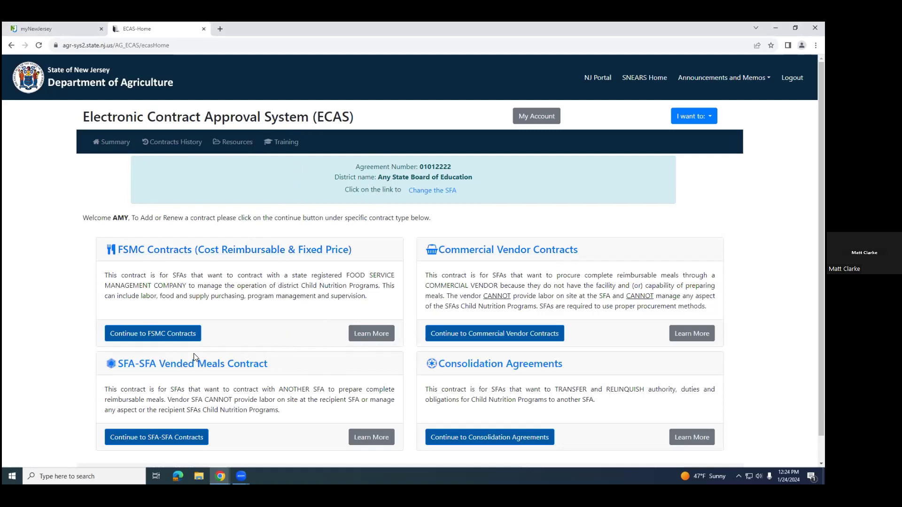
click(156, 337)
scroll(307, 263, down, 3)
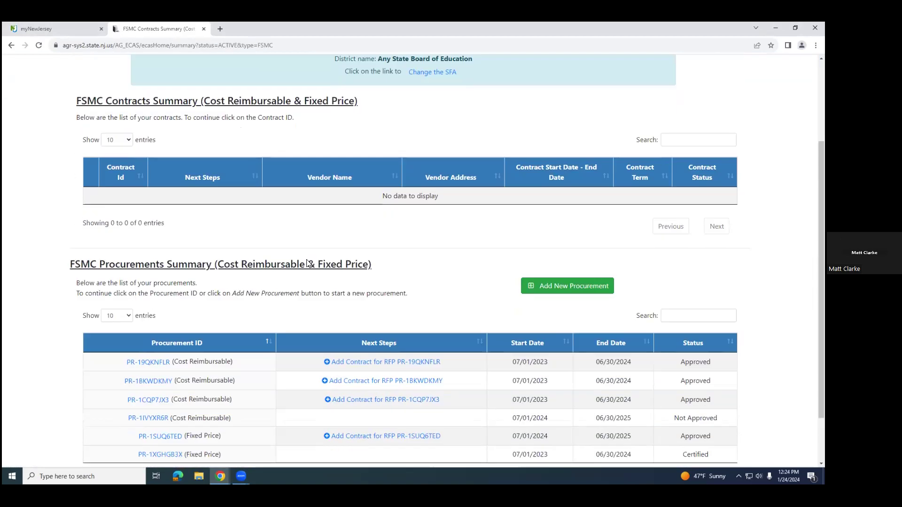
scroll(308, 263, down, 1)
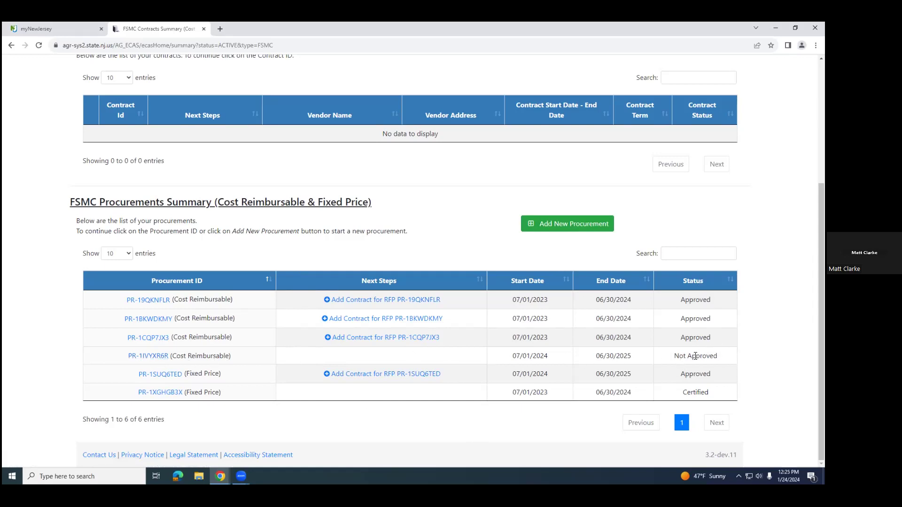
Step: Open the Not Approved Cost Reimbursable procurement and read the Program Operation Details through to the reviewer comments
click(155, 357)
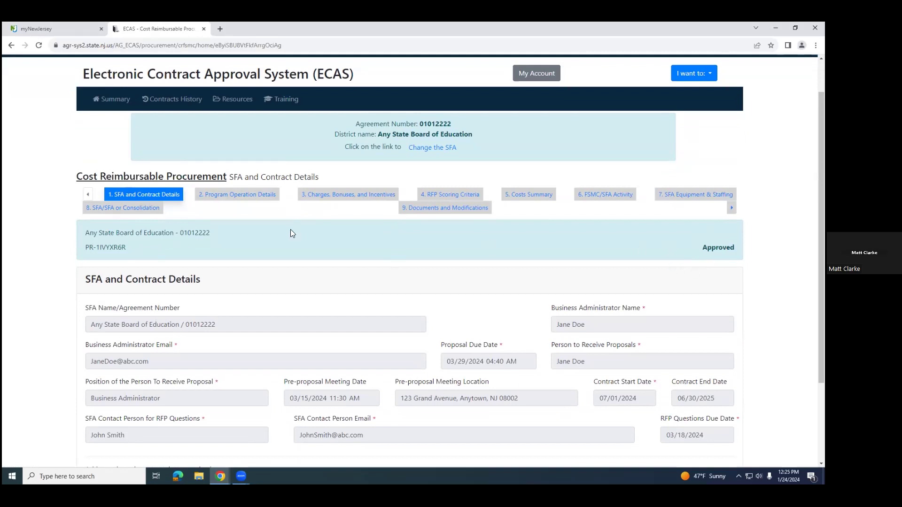
click(235, 195)
scroll(722, 324, down, 2)
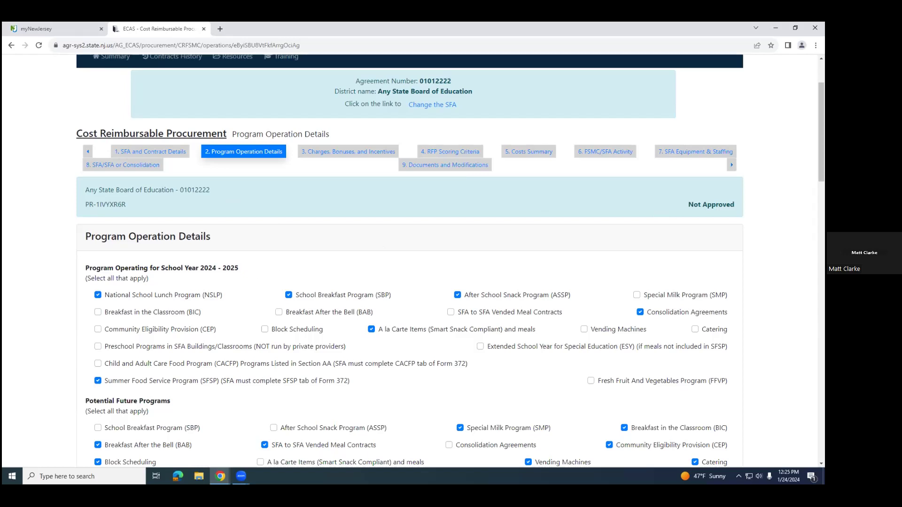
scroll(358, 254, down, 10)
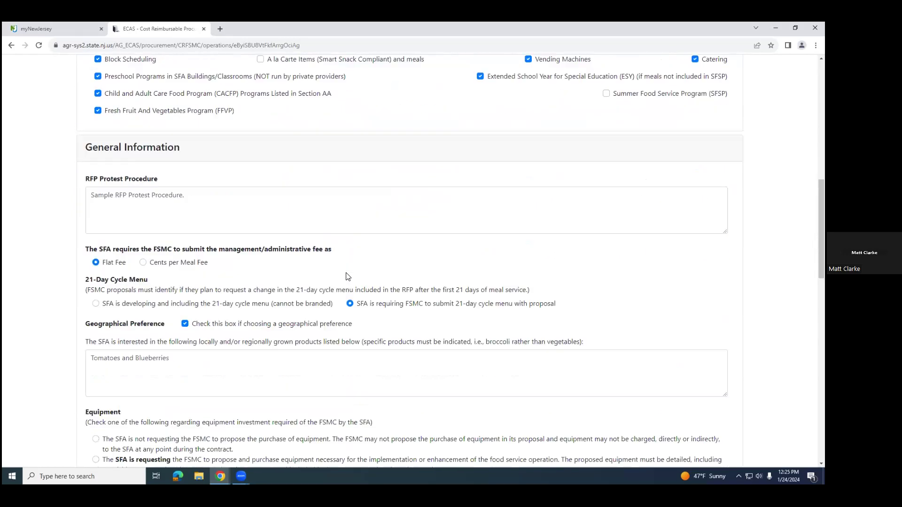
scroll(348, 276, down, 15)
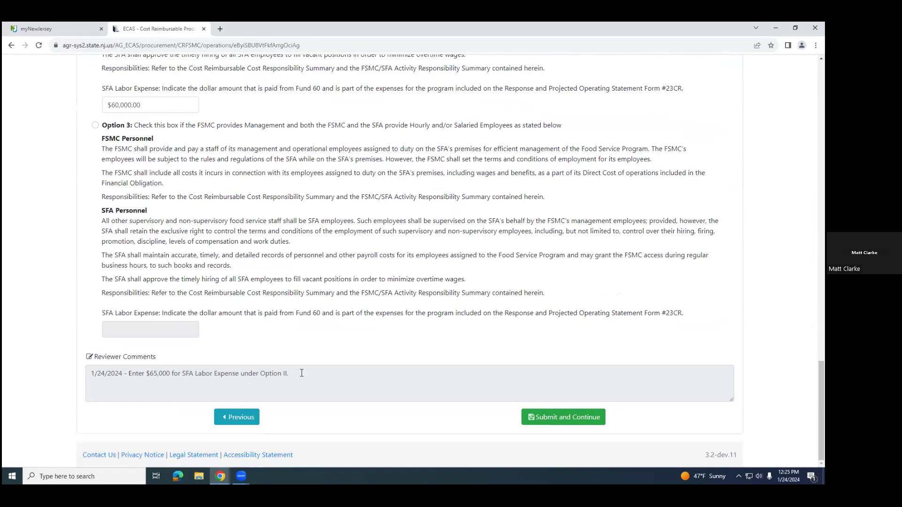
Step: Set the SFA Labor Expense under personnel Option 2 to $65,000.00
scroll(215, 310, up, 5)
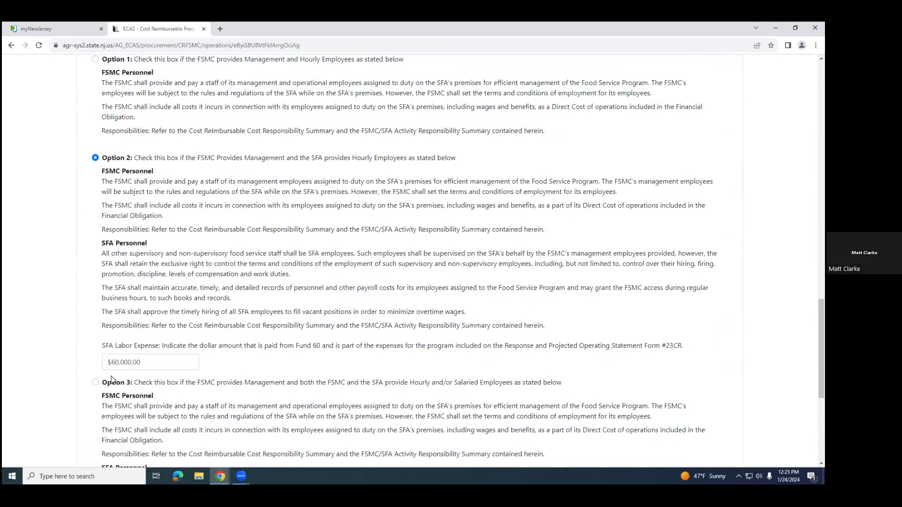
click(117, 362)
text(6000)
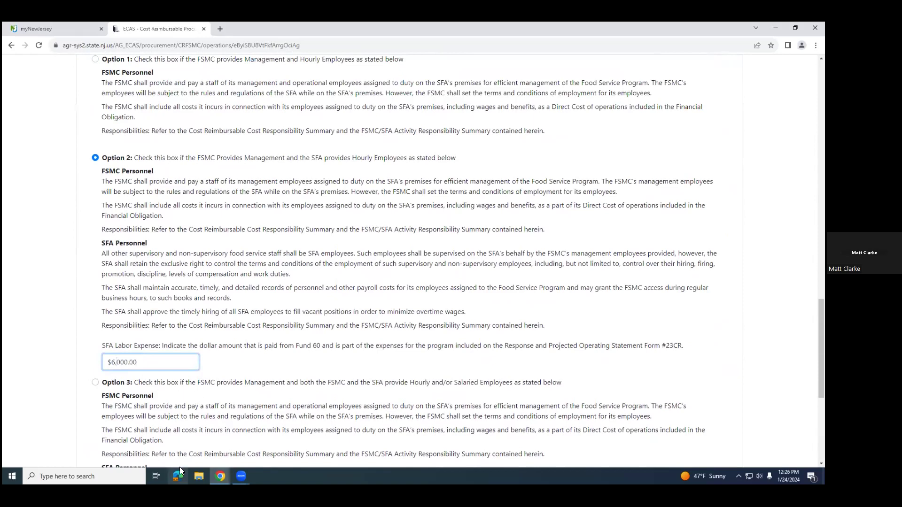
text(5)
click(255, 372)
scroll(255, 373, down, 1)
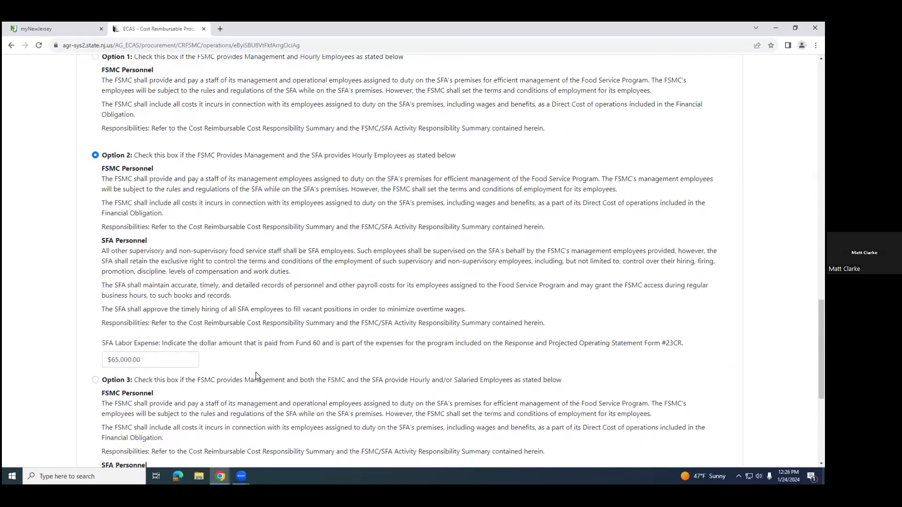
Step: Double-check the Option 2 labor expense against the reviewer comment and submit the Program Operation Details
scroll(256, 376, down, 5)
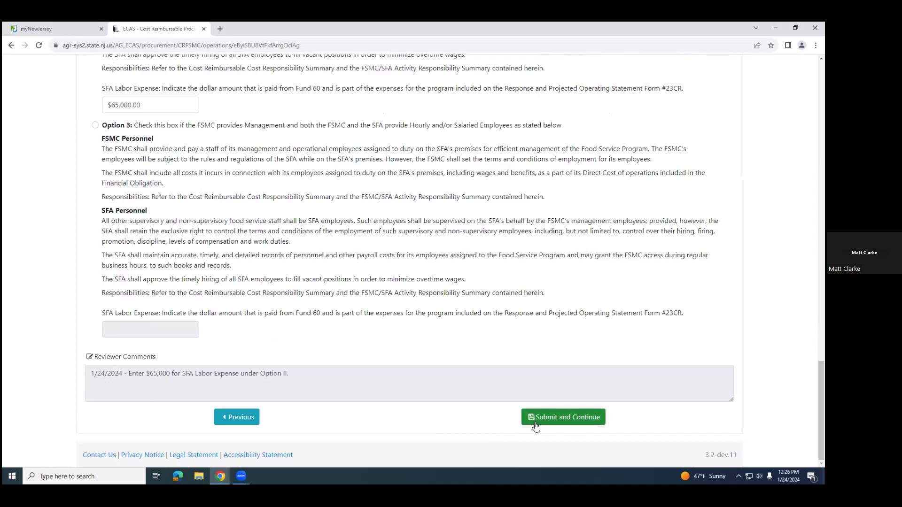
scroll(115, 123, up, 1)
scroll(116, 123, up, 2)
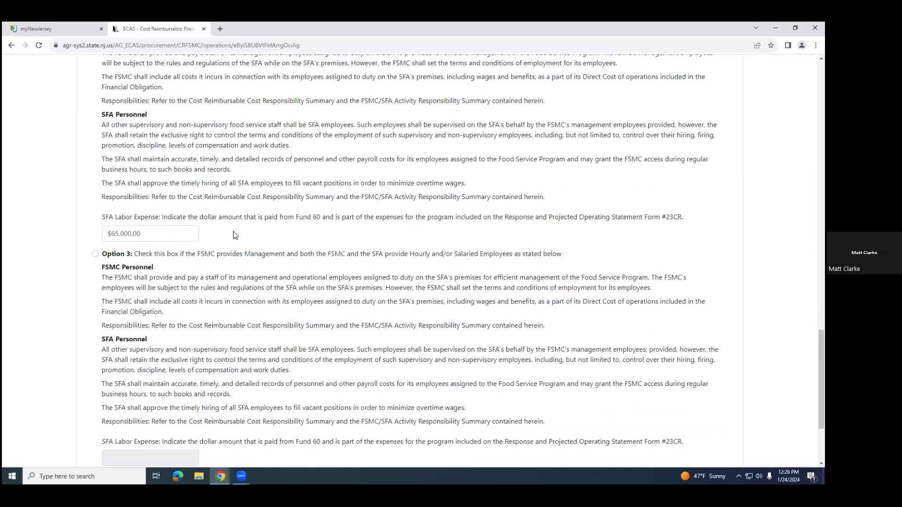
scroll(648, 406, down, 3)
click(570, 421)
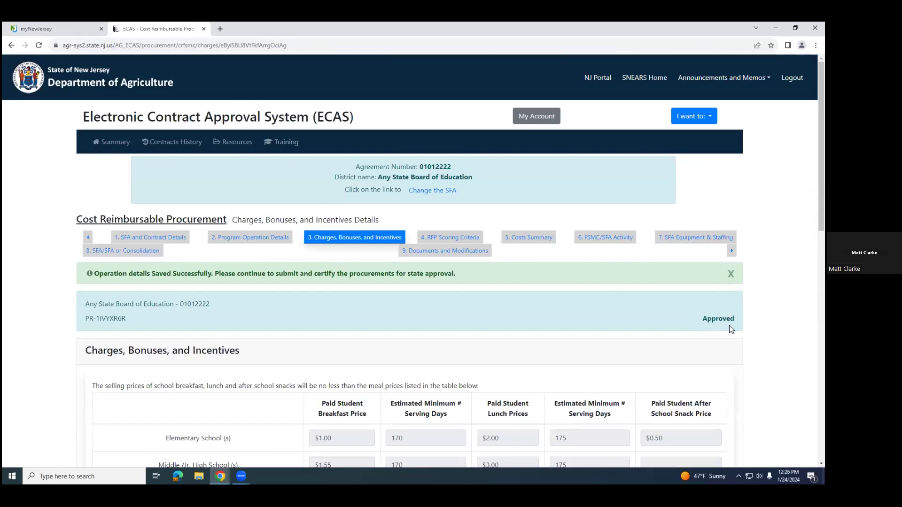
Step: Check the review status of the RFP Scoring Criteria, SFA/SFA or Consolidation, and Documents and Modifications pages
click(450, 237)
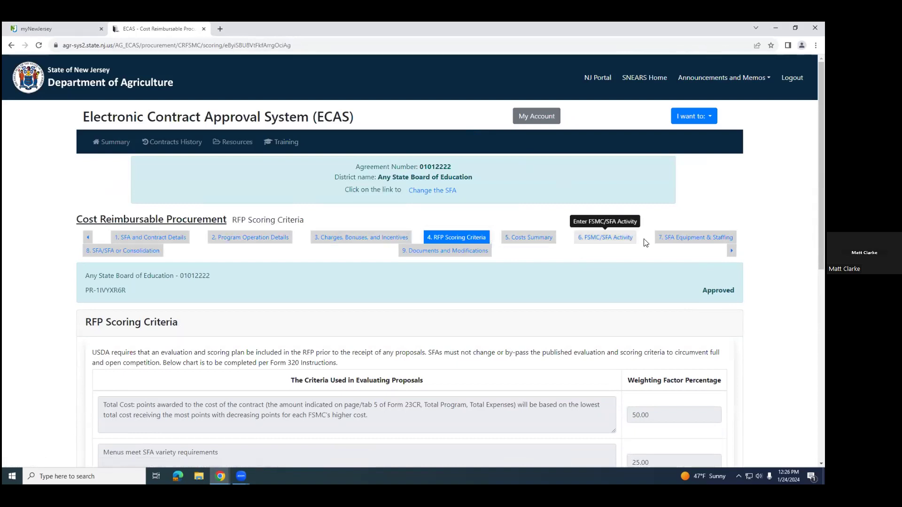
click(141, 251)
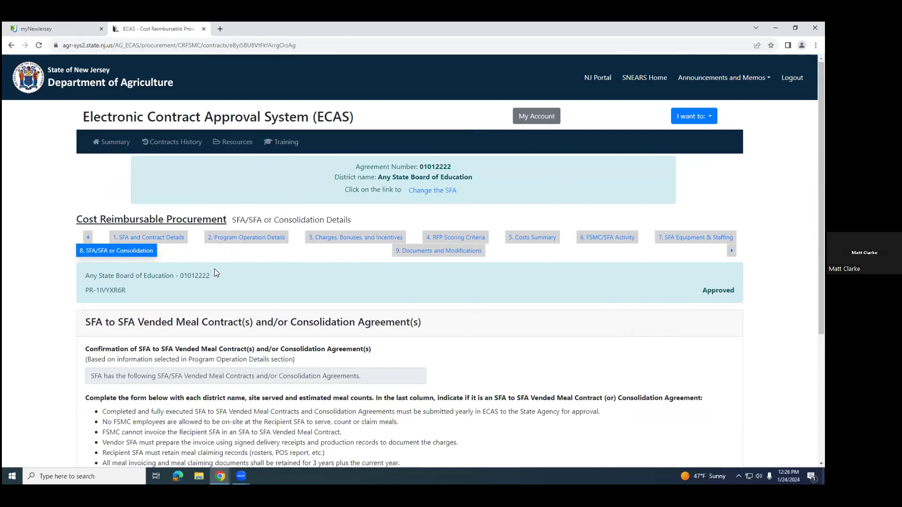
click(454, 248)
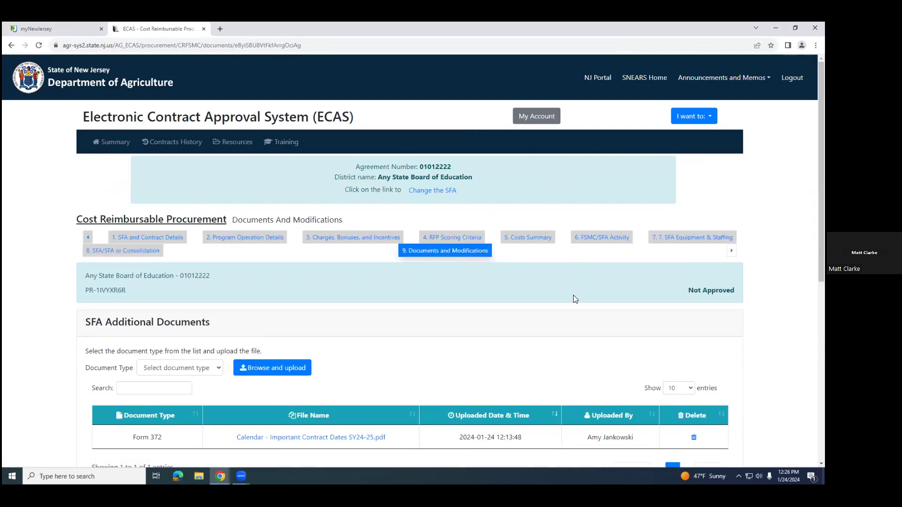
Step: Look over the SFA Additional Documents and RFP Modification Request, and certify the procurement again for state approval
scroll(573, 297, down, 7)
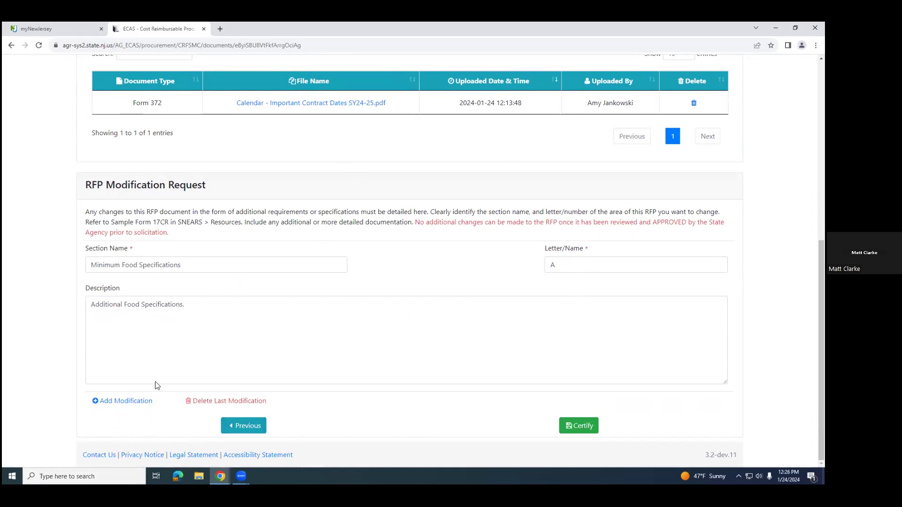
scroll(121, 136, up, 2)
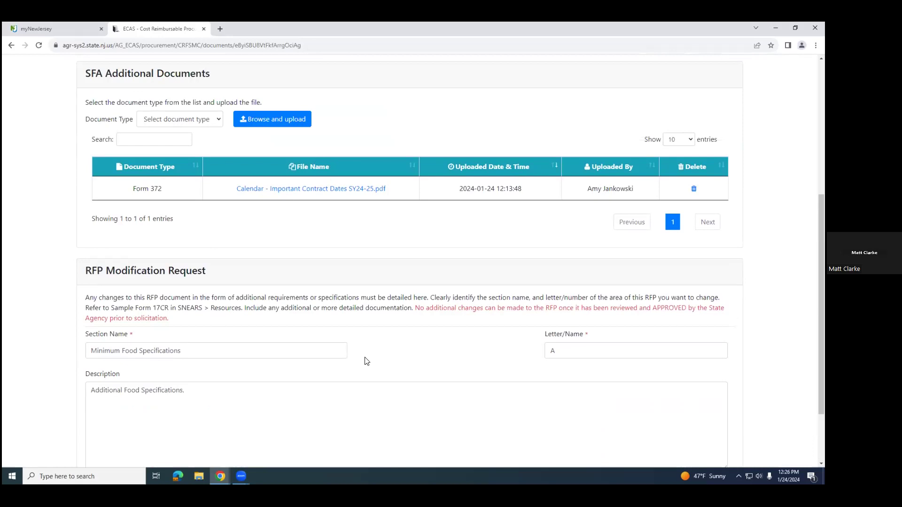
scroll(366, 363, down, 3)
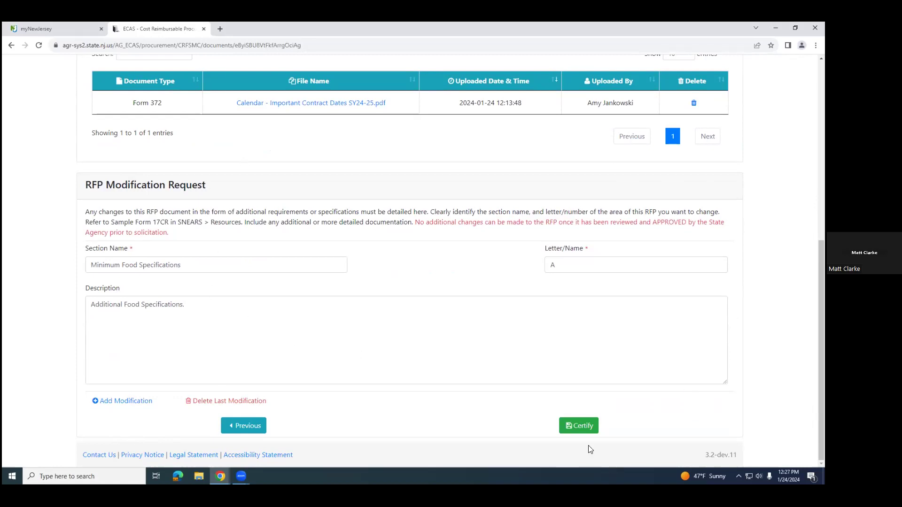
click(579, 428)
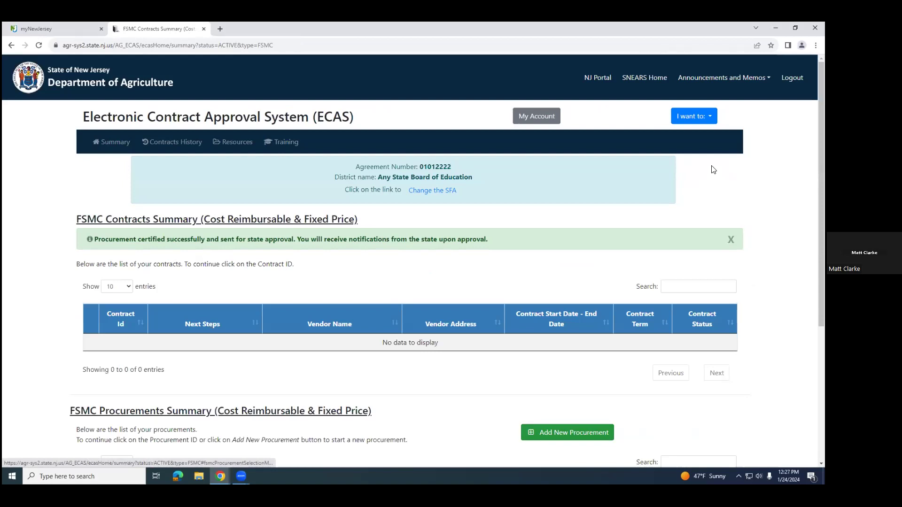
Step: Look over the procurements summary, return to the ECAS home page, and reopen the FSMC contracts to check the recertified procurement's status
scroll(310, 296, down, 1)
scroll(310, 295, up, 1)
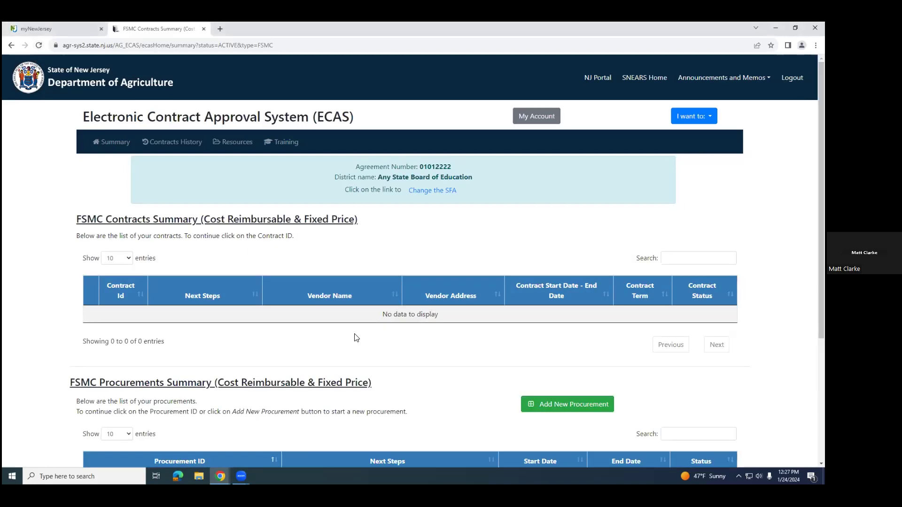
scroll(343, 338, down, 3)
scroll(344, 338, up, 3)
click(108, 149)
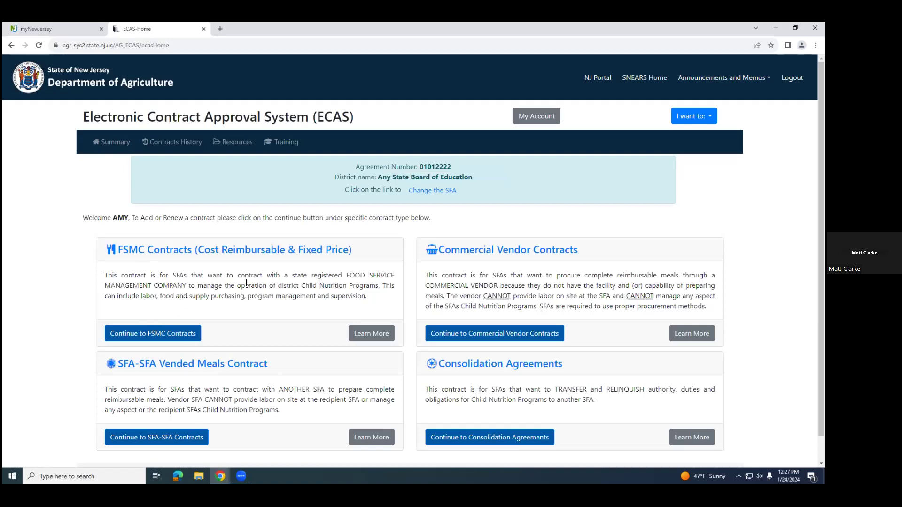
click(144, 338)
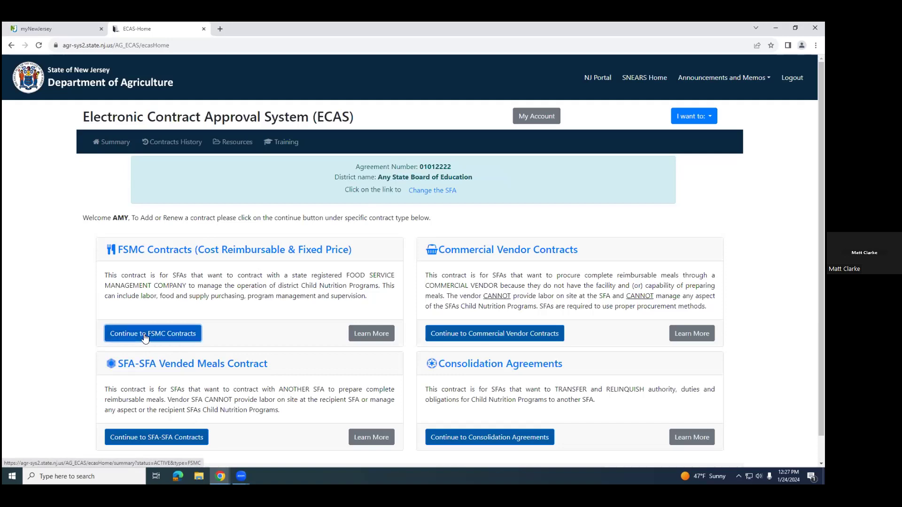
scroll(436, 188, down, 4)
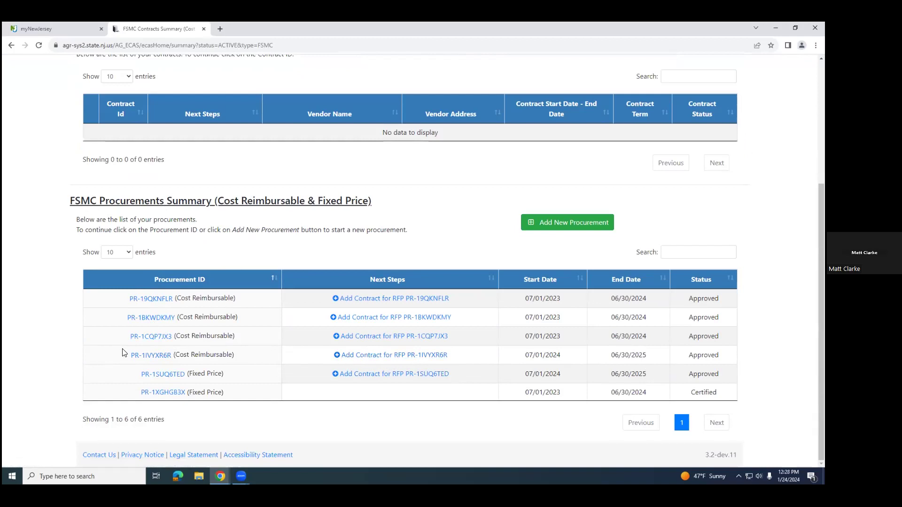
Step: Open the 2024-2025 Cost Reimbursable procurement to view its State Approved RFP and Form 372 links, and close the dialog
click(151, 358)
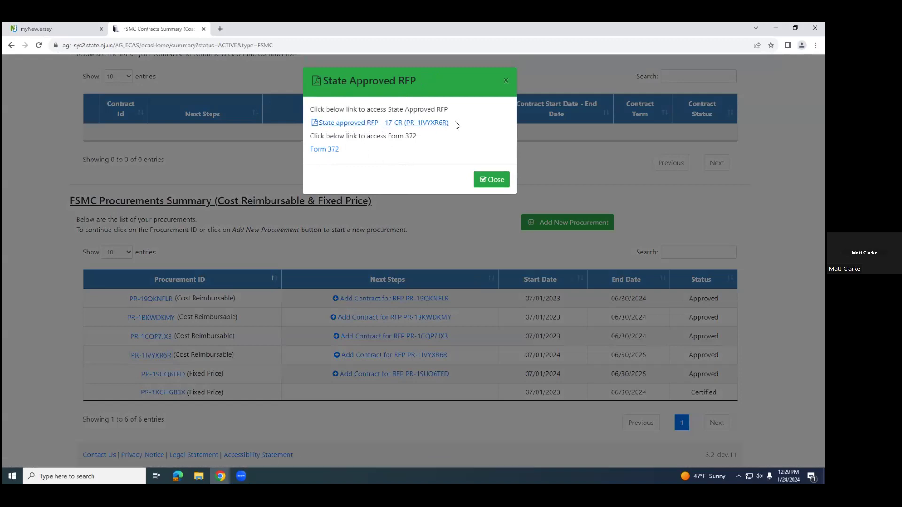
click(488, 181)
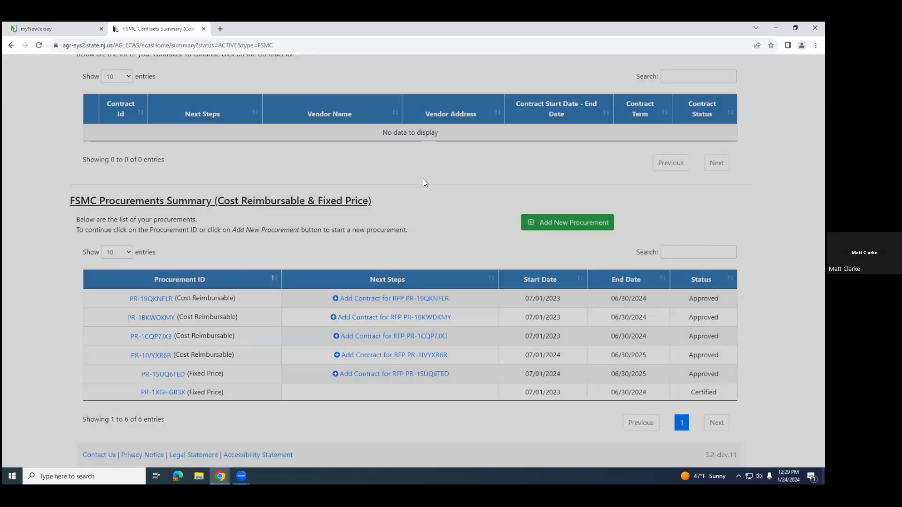
scroll(414, 186, up, 5)
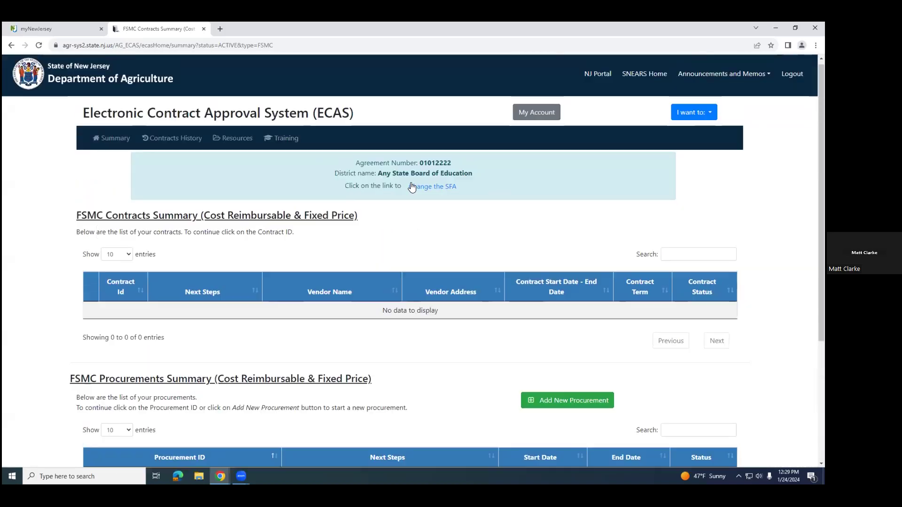
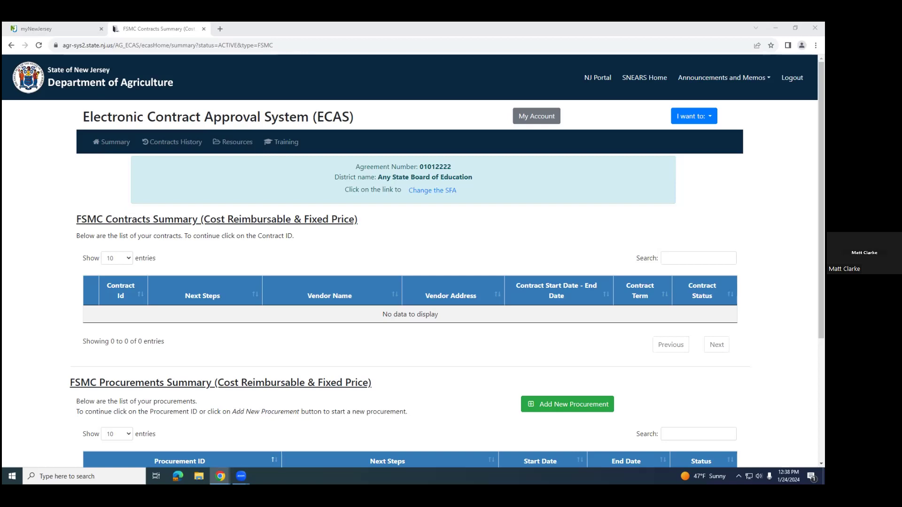
Step: Reopen the approved 2024-2025 Cost Reimbursable procurement's State Approved RFP dialog to check its document links again, and close it
scroll(405, 365, down, 3)
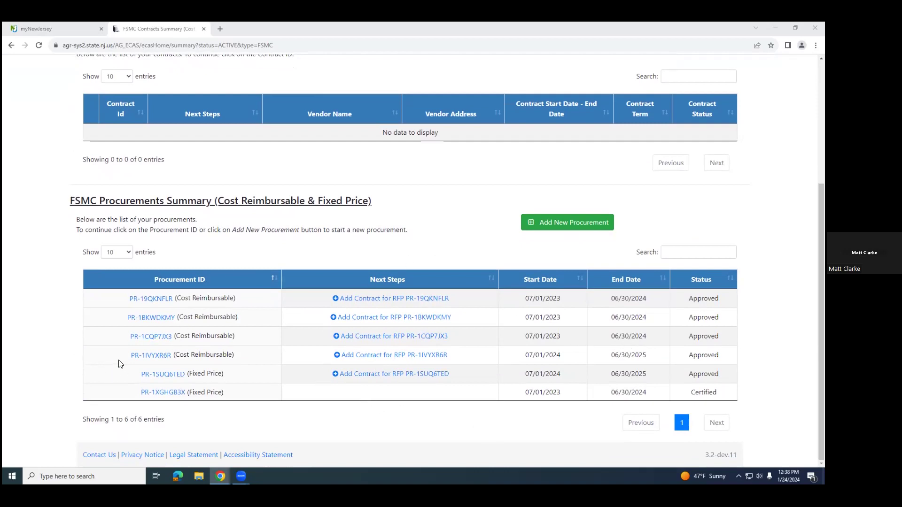
click(151, 355)
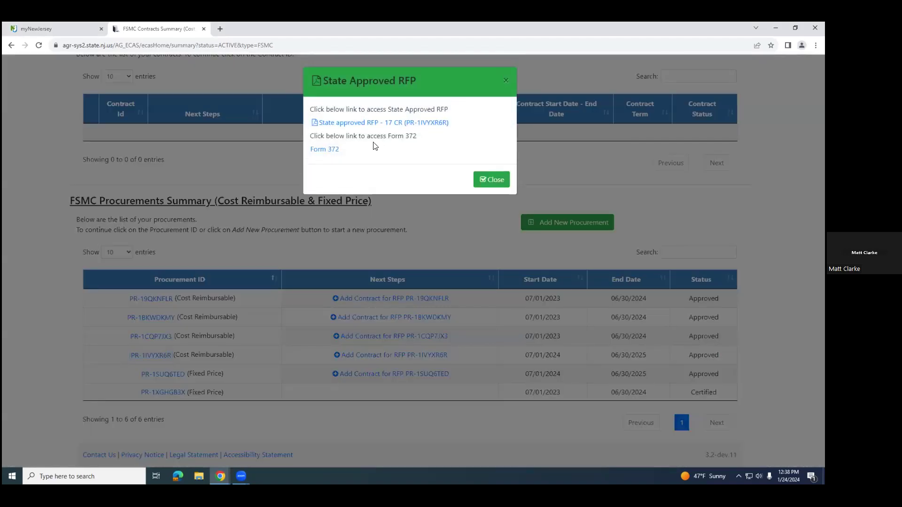
click(493, 179)
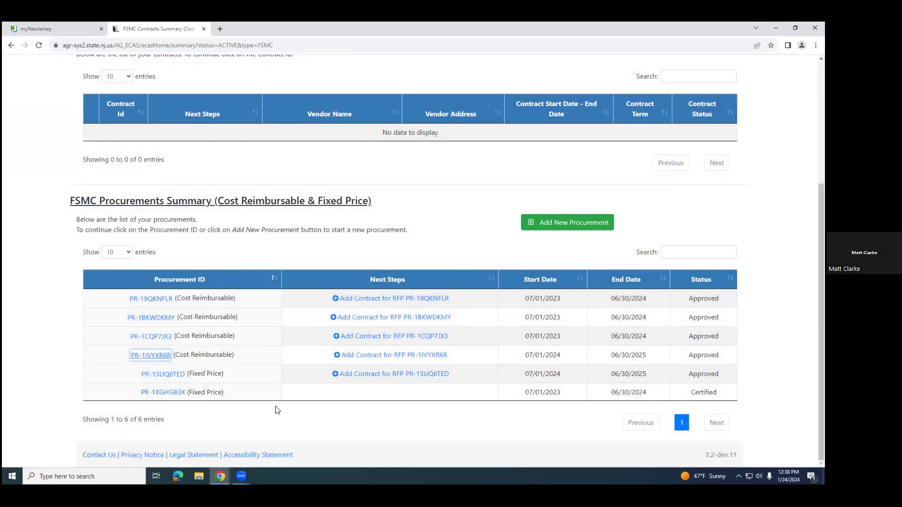
Step: Open the certified 2023-2024 Fixed Price procurement and look over its SFA and Contract Details
click(174, 393)
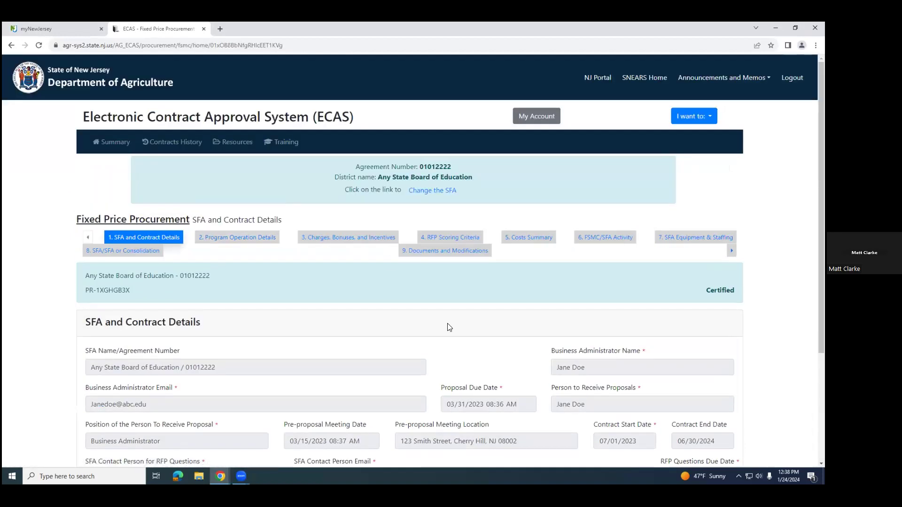
scroll(448, 328, down, 3)
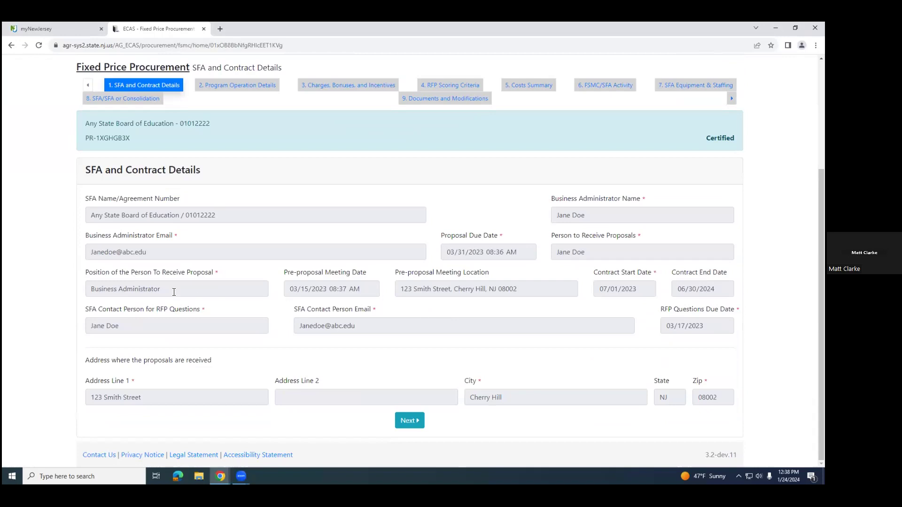
scroll(174, 291, up, 1)
scroll(174, 291, down, 1)
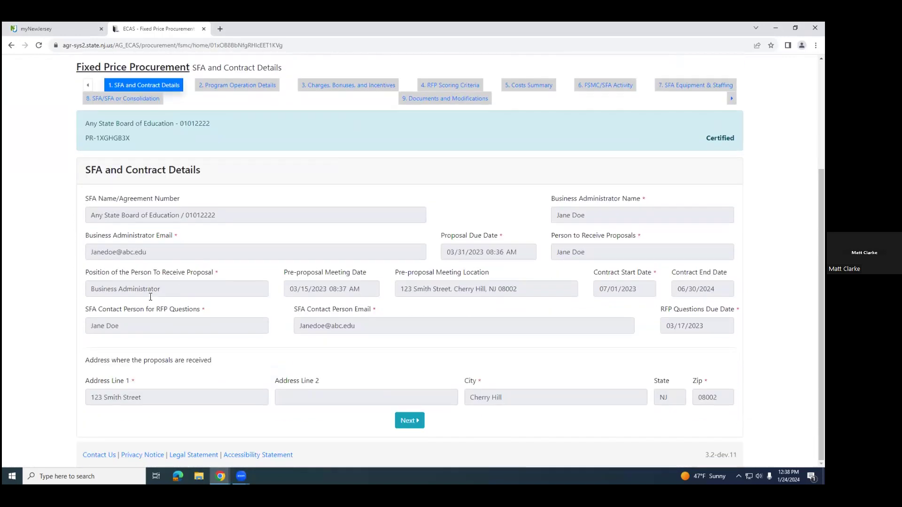